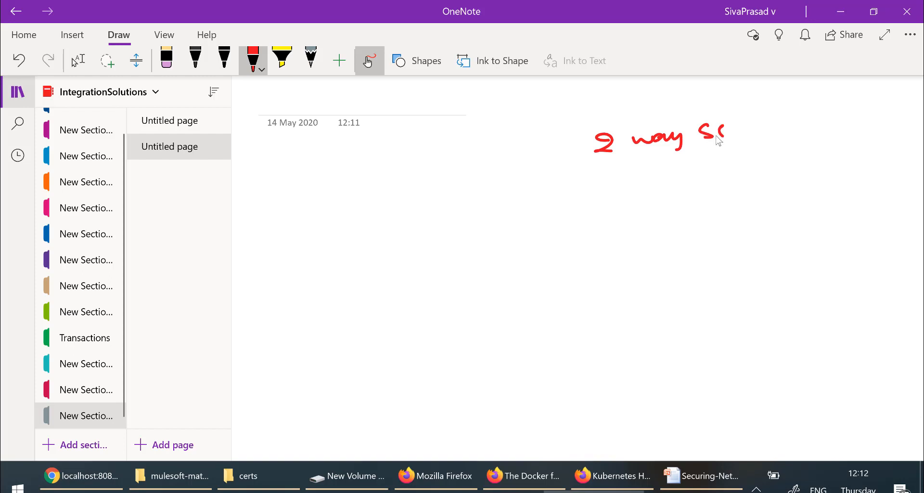
# Step: Handwrite the '2 way SSL' heading in red ink, with 'HTTPS' above it
pyautogui.moveTo(735, 124); pyautogui.dragTo(728, 137)
pyautogui.moveTo(646, 87); pyautogui.dragTo(652, 100)
pyautogui.moveTo(643, 93); pyautogui.dragTo(657, 91)
pyautogui.moveTo(664, 89); pyautogui.dragTo(688, 94)
pyautogui.moveTo(679, 89)
pyautogui.mouseDown()
pyautogui.moveTo(680, 102)
pyautogui.moveTo(701, 89)
pyautogui.mouseUp()
pyautogui.moveTo(694, 87)
pyautogui.mouseDown()
pyautogui.moveTo(693, 103)
pyautogui.moveTo(705, 91)
pyautogui.moveTo(717, 99)
pyautogui.mouseUp()
# Step: Draw the server ellipse and write 'server' inside it
pyautogui.moveTo(704, 218)
pyautogui.mouseDown()
pyautogui.moveTo(724, 237)
pyautogui.moveTo(712, 219)
pyautogui.mouseUp()
pyautogui.moveTo(649, 233)
pyautogui.mouseDown()
pyautogui.moveTo(652, 243)
pyautogui.moveTo(664, 240)
pyautogui.mouseUp()
pyautogui.moveTo(668, 242); pyautogui.dragTo(690, 231)
pyautogui.moveTo(691, 236); pyautogui.dragTo(699, 240)
pyautogui.moveTo(702, 239); pyautogui.dragTo(706, 231)
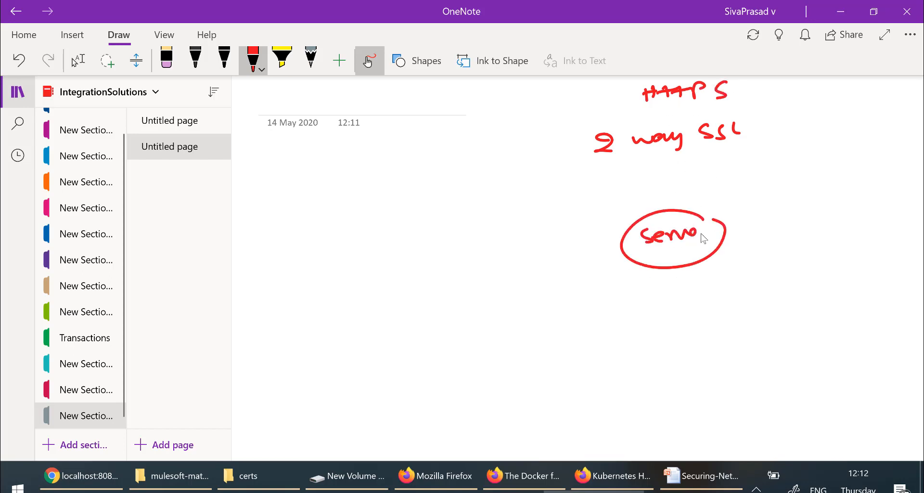
# Step: Draw the Clients ellipse and write 'Clients' inside it
pyautogui.moveTo(408, 243)
pyautogui.mouseDown()
pyautogui.moveTo(377, 287)
pyautogui.moveTo(413, 242)
pyautogui.mouseUp()
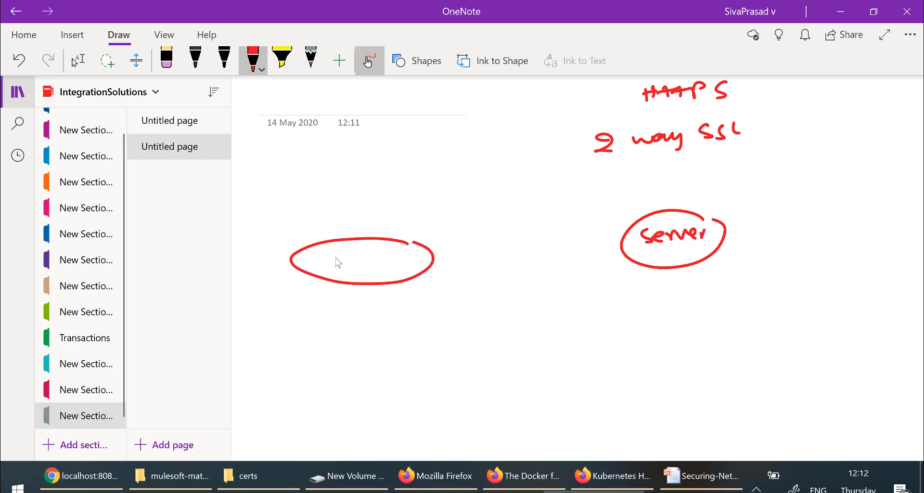
pyautogui.moveTo(342, 251)
pyautogui.mouseDown()
pyautogui.moveTo(326, 273)
pyautogui.moveTo(355, 267)
pyautogui.mouseUp()
pyautogui.moveTo(358, 259)
pyautogui.mouseDown()
pyautogui.moveTo(363, 267)
pyautogui.moveTo(355, 254)
pyautogui.mouseUp()
pyautogui.moveTo(365, 261); pyautogui.dragTo(397, 265)
pyautogui.moveTo(400, 249)
pyautogui.mouseDown()
pyautogui.moveTo(402, 265)
pyautogui.moveTo(405, 254)
pyautogui.mouseUp()
pyautogui.moveTo(409, 249); pyautogui.dragTo(406, 263)
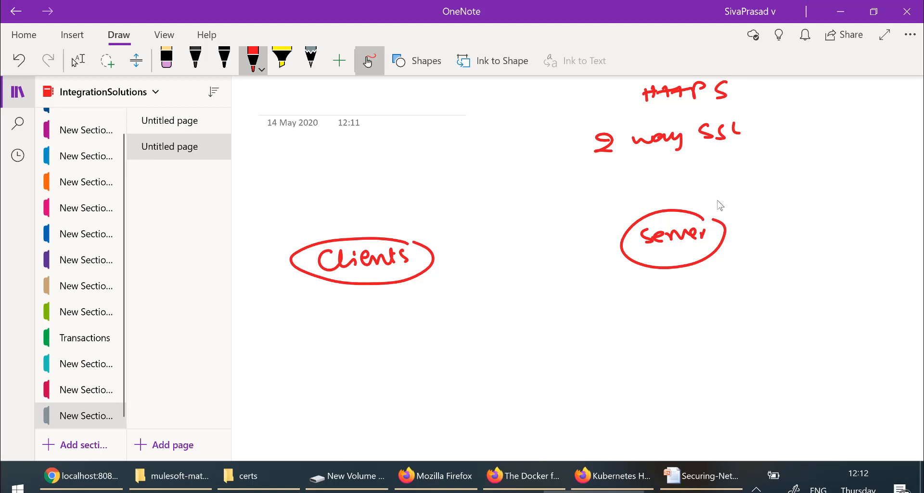
# Step: Draw an arrow leading out of server, plus arrows between Clients and server
pyautogui.moveTo(708, 215); pyautogui.dragTo(724, 197)
pyautogui.moveTo(717, 197); pyautogui.dragTo(723, 203)
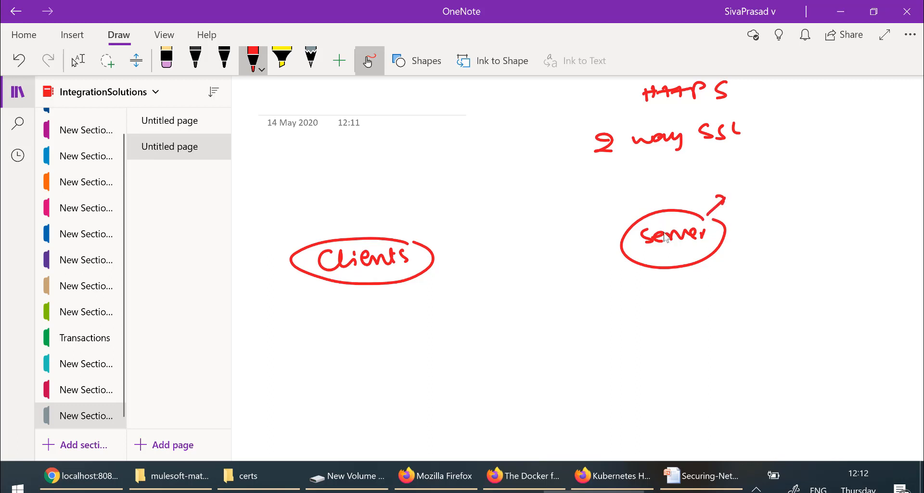
pyautogui.moveTo(428, 247)
pyautogui.mouseDown()
pyautogui.moveTo(549, 221)
pyautogui.moveTo(602, 225)
pyautogui.moveTo(616, 227)
pyautogui.moveTo(518, 259)
pyautogui.moveTo(436, 257)
pyautogui.moveTo(458, 282)
pyautogui.moveTo(522, 285)
pyautogui.moveTo(626, 261)
pyautogui.moveTo(620, 268)
pyautogui.mouseUp()
pyautogui.click(445, 249)
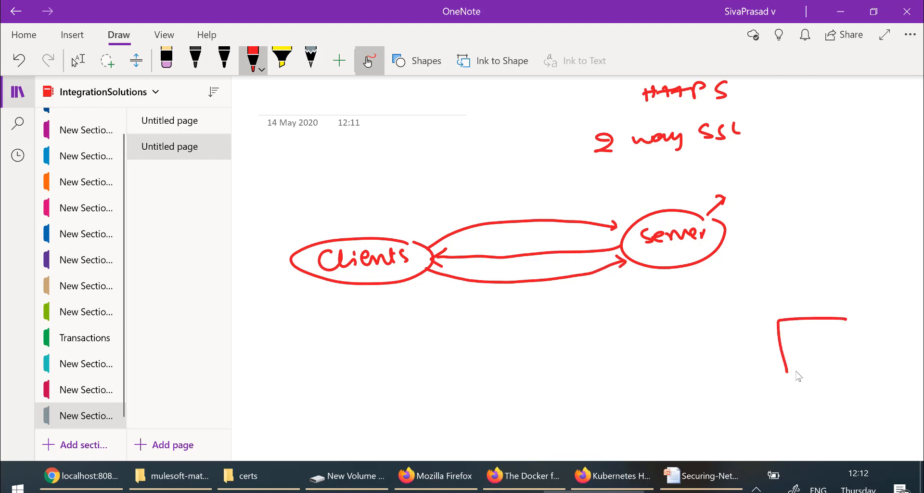
# Step: Finish the lower-right box labelled ts and draw a return arrow from server to Clients
pyautogui.moveTo(797, 372)
pyautogui.mouseDown()
pyautogui.moveTo(854, 337)
pyautogui.moveTo(848, 317)
pyautogui.moveTo(821, 336)
pyautogui.mouseUp()
pyautogui.moveTo(833, 333); pyautogui.dragTo(825, 346)
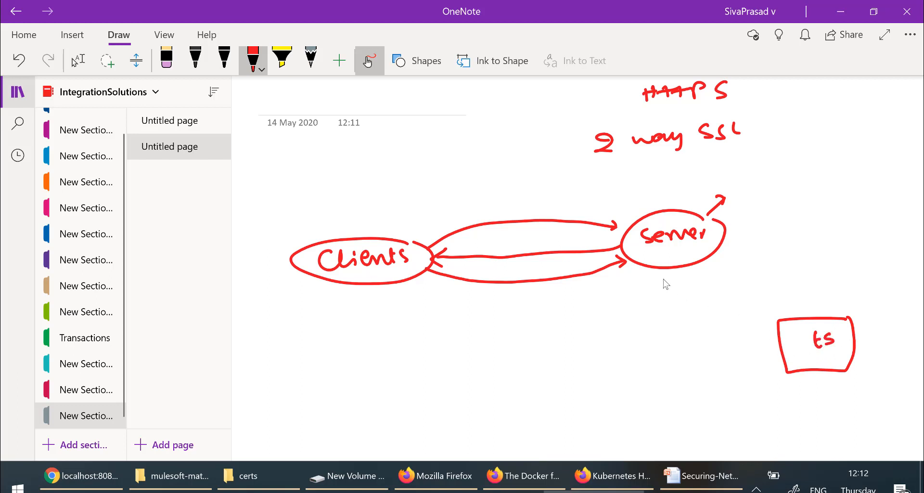
pyautogui.moveTo(645, 262)
pyautogui.mouseDown()
pyautogui.moveTo(551, 293)
pyautogui.moveTo(442, 282)
pyautogui.moveTo(409, 289)
pyautogui.mouseUp()
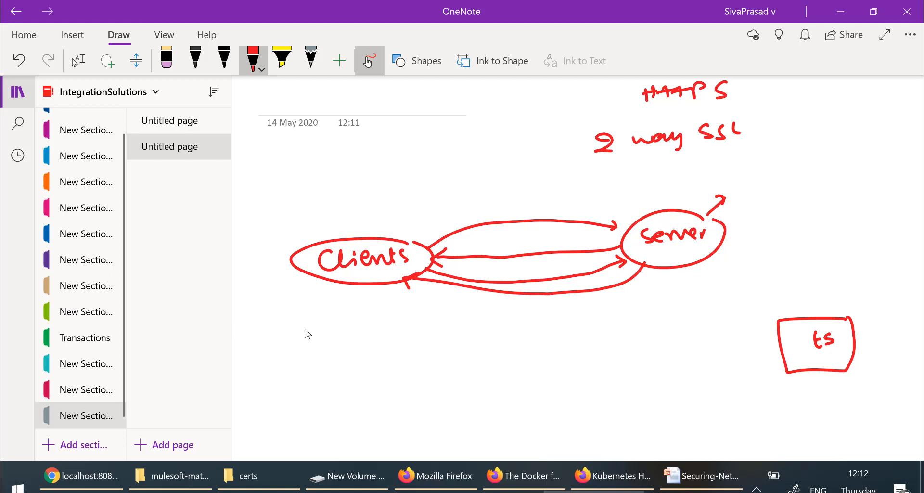
# Step: Draw a ts box and a ks box below Clients
pyautogui.moveTo(306, 328)
pyautogui.mouseDown()
pyautogui.moveTo(250, 343)
pyautogui.moveTo(249, 390)
pyautogui.moveTo(296, 385)
pyautogui.moveTo(313, 336)
pyautogui.moveTo(270, 362)
pyautogui.moveTo(269, 354)
pyautogui.mouseUp()
pyautogui.moveTo(279, 348); pyautogui.dragTo(274, 366)
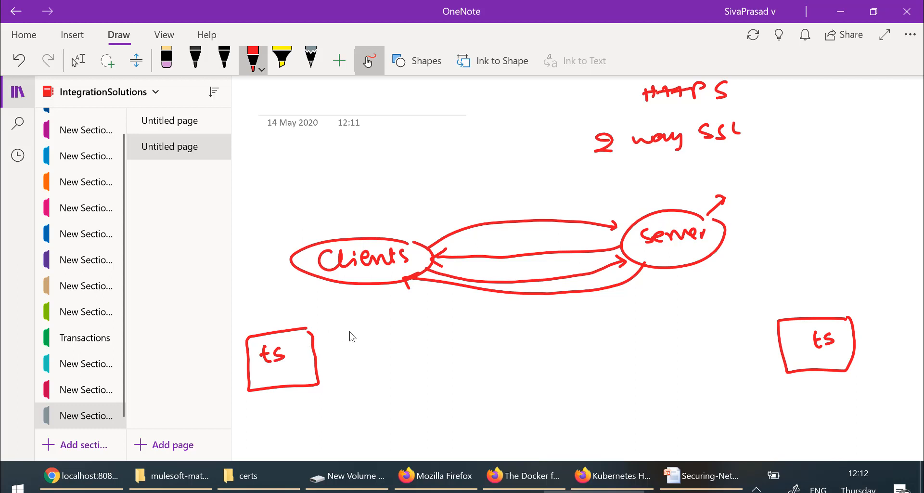
pyautogui.moveTo(374, 332)
pyautogui.mouseDown()
pyautogui.moveTo(358, 355)
pyautogui.moveTo(361, 383)
pyautogui.moveTo(419, 343)
pyautogui.moveTo(418, 332)
pyautogui.moveTo(380, 358)
pyautogui.mouseUp()
pyautogui.moveTo(387, 345); pyautogui.dragTo(389, 357)
pyautogui.moveTo(396, 345); pyautogui.dragTo(393, 358)
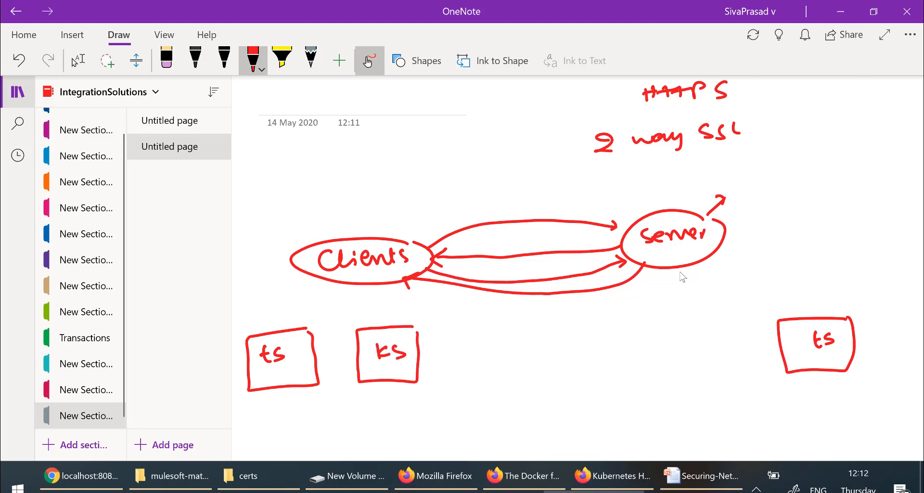
# Step: Draw lines down from server to a ks box and extend the line at server's upper right
pyautogui.moveTo(681, 270); pyautogui.dragTo(684, 302)
pyautogui.moveTo(646, 329)
pyautogui.mouseDown()
pyautogui.moveTo(644, 371)
pyautogui.moveTo(718, 341)
pyautogui.moveTo(724, 374)
pyautogui.mouseUp()
pyautogui.moveTo(648, 378); pyautogui.dragTo(723, 373)
pyautogui.moveTo(671, 336)
pyautogui.mouseDown()
pyautogui.moveTo(672, 354)
pyautogui.moveTo(687, 350)
pyautogui.mouseUp()
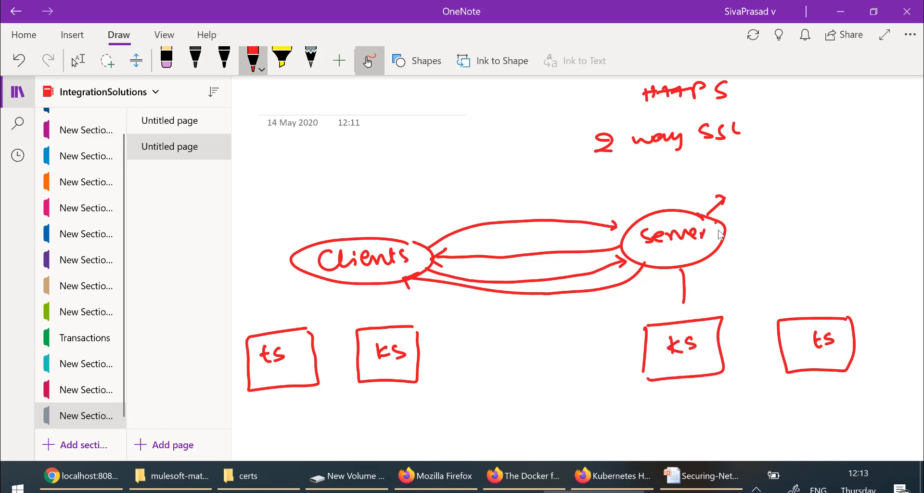
pyautogui.moveTo(746, 212); pyautogui.dragTo(726, 228)
# Step: Tick the ks and ts boxes for both server and Clients, then switch to Anypoint Studio
pyautogui.moveTo(664, 310); pyautogui.dragTo(692, 303)
pyautogui.moveTo(794, 306); pyautogui.dragTo(818, 295)
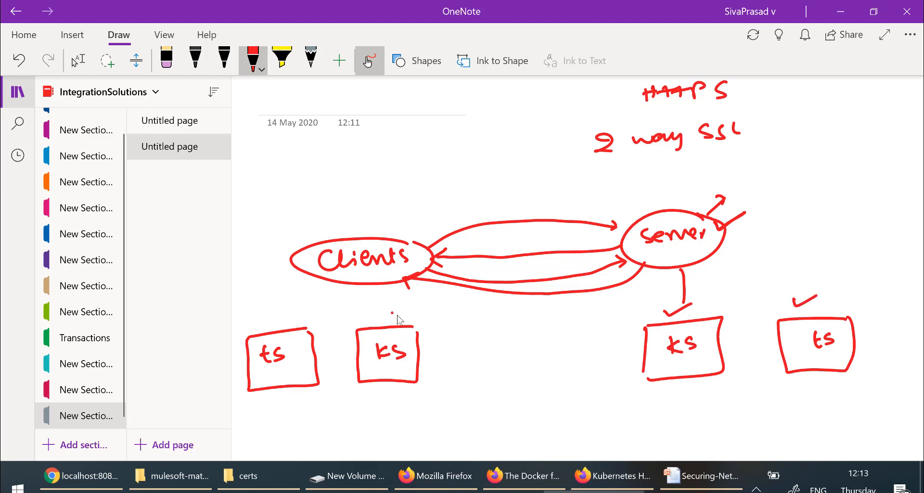
pyautogui.moveTo(397, 315); pyautogui.dragTo(413, 303)
pyautogui.moveTo(272, 313); pyautogui.dragTo(295, 305)
pyautogui.click(490, 491)
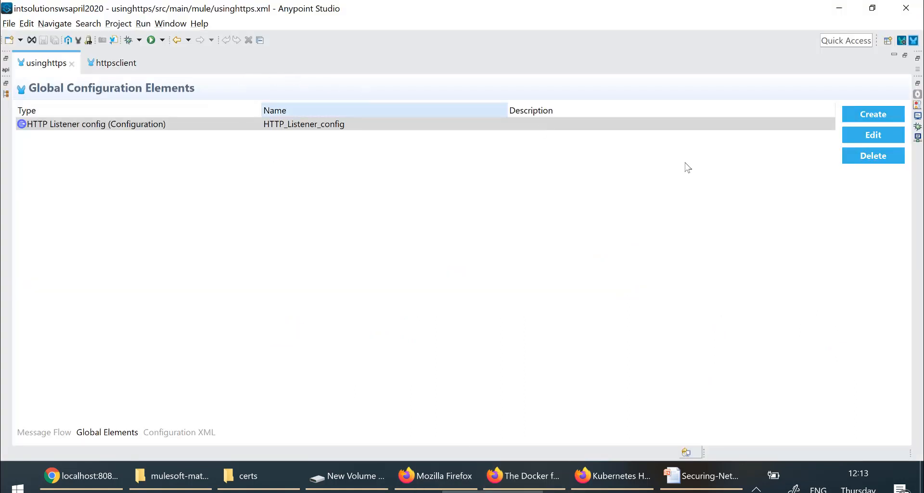
# Step: Show HTTP_Listener_config's TLS settings (servertruststore.jks, serverkeystore.jks with alias server), then return to OneNote
pyautogui.click(863, 137)
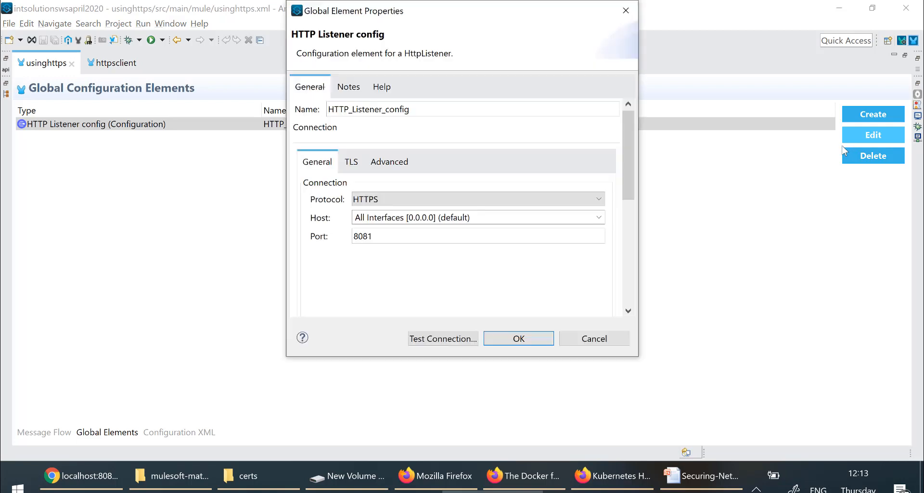
pyautogui.click(352, 162)
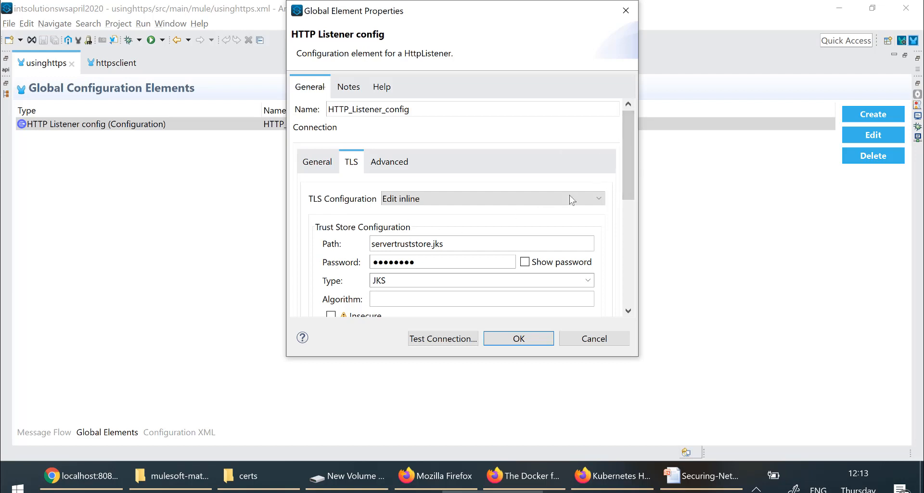
pyautogui.moveTo(631, 167)
pyautogui.mouseDown()
pyautogui.moveTo(625, 240)
pyautogui.moveTo(624, 175)
pyautogui.mouseUp()
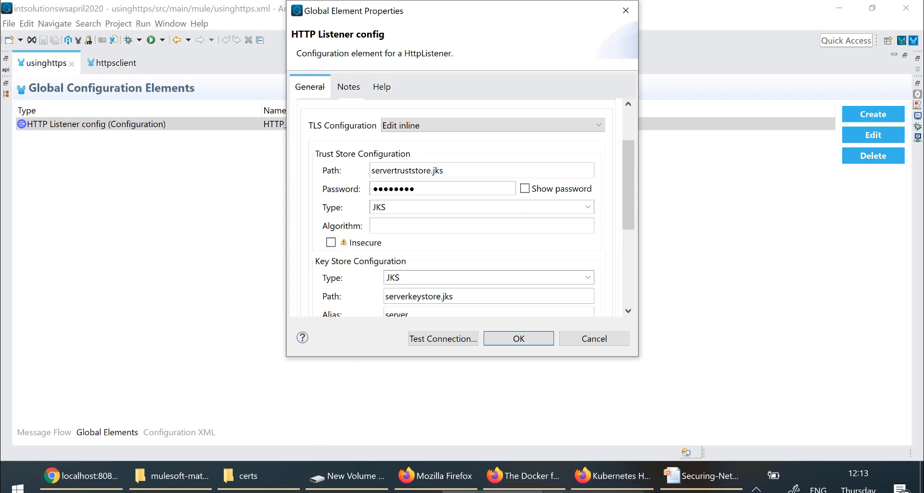
pyautogui.click(618, 492)
# Step: Write 'insecure :- false' beside the diagram
pyautogui.click(760, 153)
pyautogui.moveTo(761, 159)
pyautogui.mouseDown()
pyautogui.moveTo(762, 166)
pyautogui.moveTo(807, 164)
pyautogui.mouseUp()
pyautogui.moveTo(817, 153)
pyautogui.mouseDown()
pyautogui.moveTo(817, 163)
pyautogui.moveTo(836, 150)
pyautogui.mouseUp()
pyautogui.moveTo(837, 154); pyautogui.dragTo(891, 149)
pyautogui.moveTo(901, 141); pyautogui.dragTo(908, 150)
# Step: Write 'secure := true' below it, box that note, and tick the insecure note
pyautogui.moveTo(789, 186)
pyautogui.mouseDown()
pyautogui.moveTo(781, 199)
pyautogui.moveTo(804, 197)
pyautogui.mouseUp()
pyautogui.moveTo(814, 188)
pyautogui.mouseDown()
pyautogui.moveTo(813, 197)
pyautogui.moveTo(899, 187)
pyautogui.mouseUp()
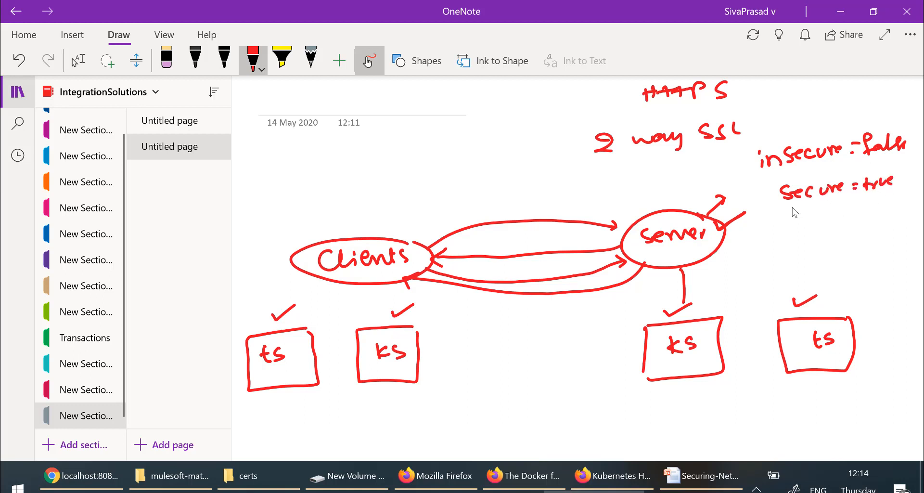
pyautogui.moveTo(782, 208); pyautogui.dragTo(896, 196)
pyautogui.moveTo(778, 206)
pyautogui.mouseDown()
pyautogui.moveTo(794, 181)
pyautogui.moveTo(901, 169)
pyautogui.mouseUp()
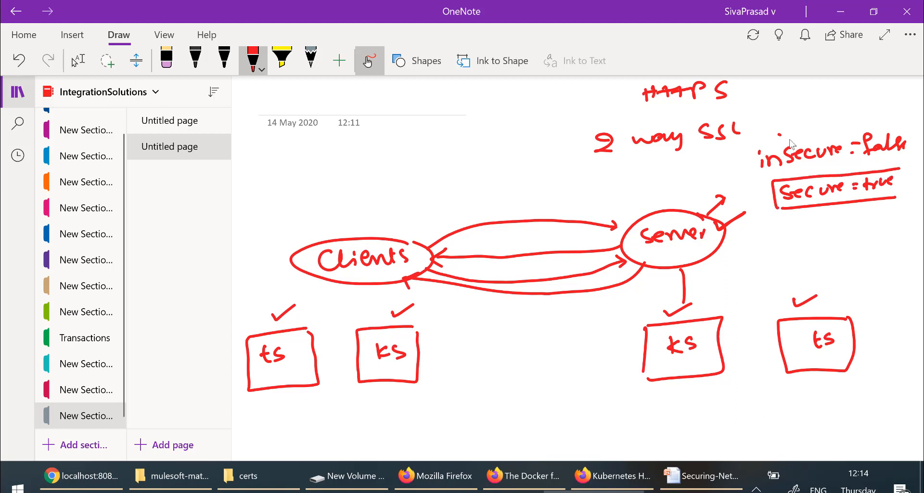
pyautogui.moveTo(781, 134); pyautogui.dragTo(804, 127)
# Step: Draw a ticked 'selfsigned' box under the server's ks and mark a cross above server
pyautogui.moveTo(588, 401); pyautogui.dragTo(586, 433)
pyautogui.moveTo(587, 400); pyautogui.dragTo(655, 401)
pyautogui.moveTo(630, 437)
pyautogui.mouseDown()
pyautogui.moveTo(595, 438)
pyautogui.moveTo(594, 426)
pyautogui.moveTo(689, 414)
pyautogui.mouseUp()
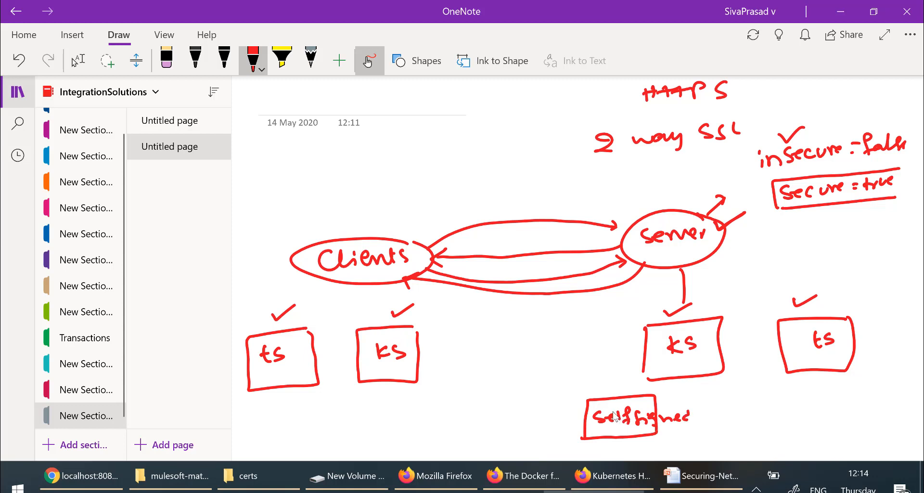
pyautogui.moveTo(580, 379)
pyautogui.mouseDown()
pyautogui.moveTo(594, 378)
pyautogui.moveTo(598, 395)
pyautogui.moveTo(604, 391)
pyautogui.mouseUp()
pyautogui.moveTo(565, 406)
pyautogui.mouseDown()
pyautogui.moveTo(570, 418)
pyautogui.moveTo(596, 398)
pyautogui.mouseUp()
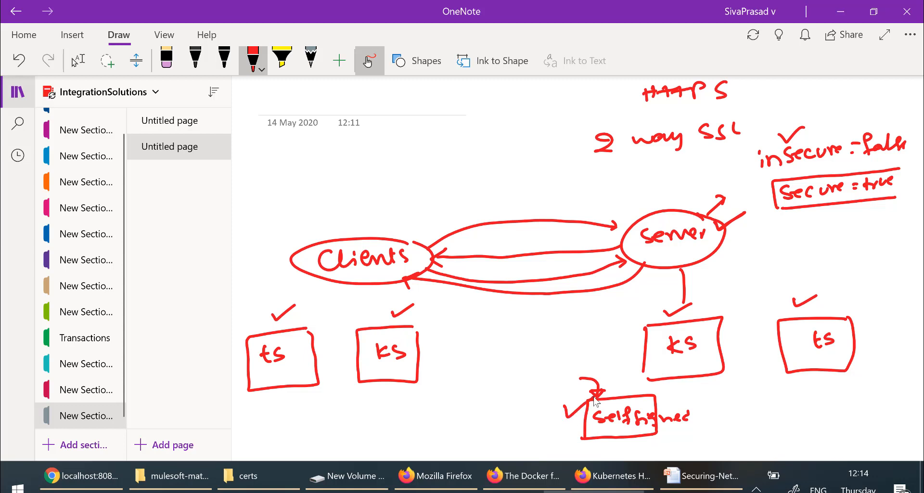
pyautogui.moveTo(635, 180)
pyautogui.mouseDown()
pyautogui.moveTo(650, 184)
pyautogui.moveTo(634, 194)
pyautogui.mouseUp()
pyautogui.hotkey('alt', 'Tab')
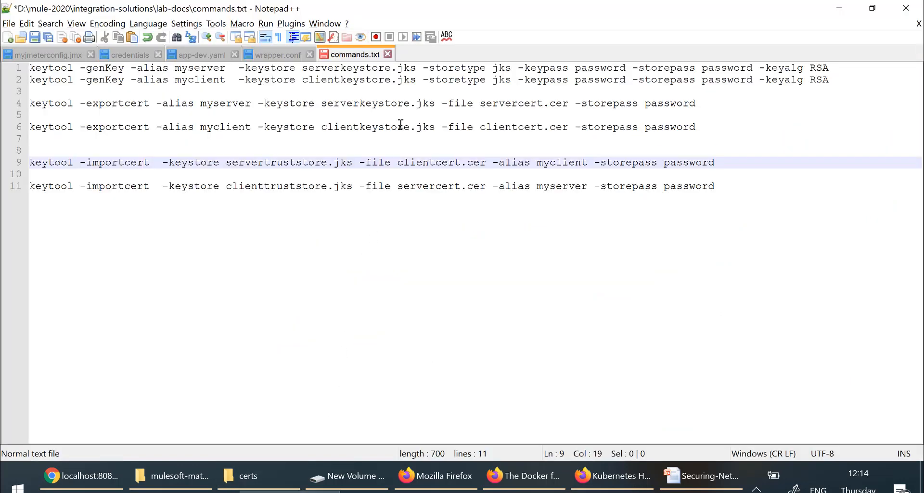
pyautogui.moveTo(50, 103)
pyautogui.mouseDown()
pyautogui.moveTo(30, 79)
pyautogui.moveTo(47, 89)
pyautogui.mouseUp()
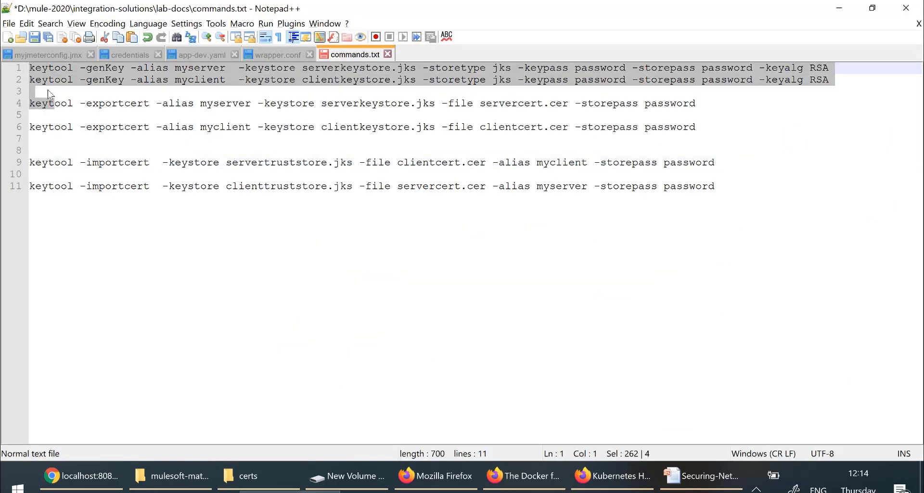
pyautogui.click(51, 69)
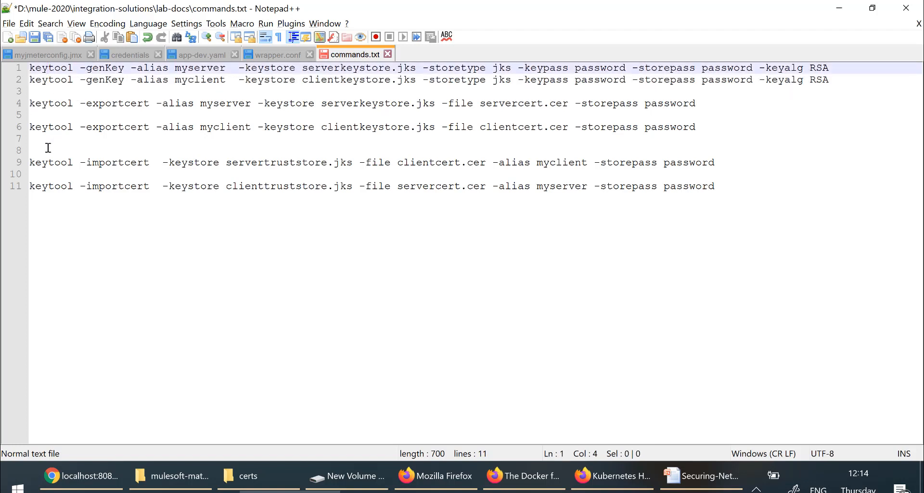
pyautogui.moveTo(54, 143); pyautogui.dragTo(22, 104)
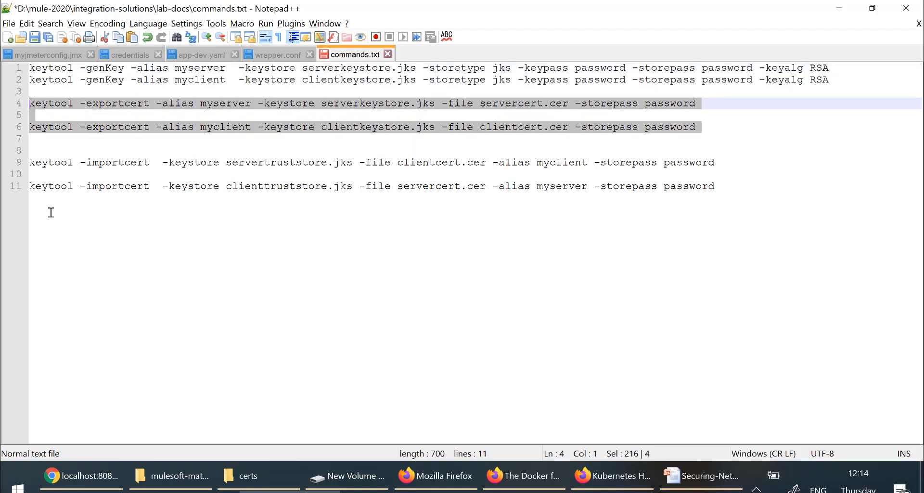
pyautogui.moveTo(43, 211); pyautogui.dragTo(22, 153)
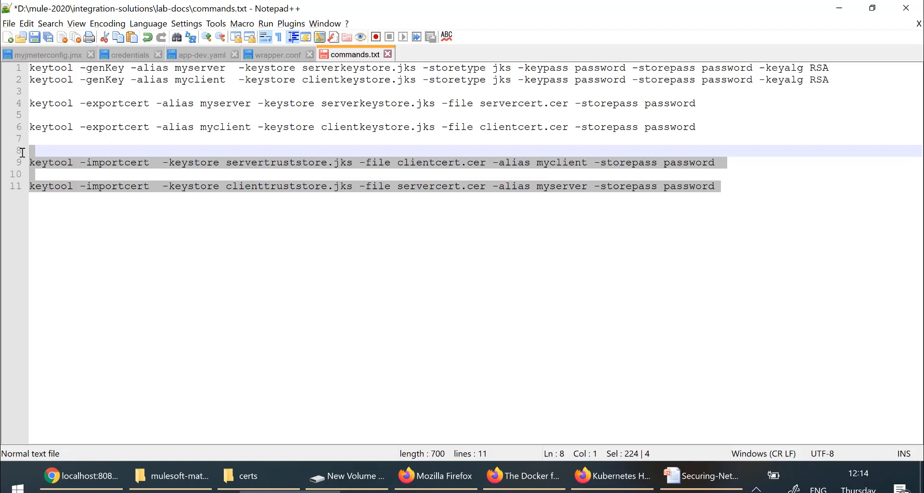
pyautogui.click(53, 136)
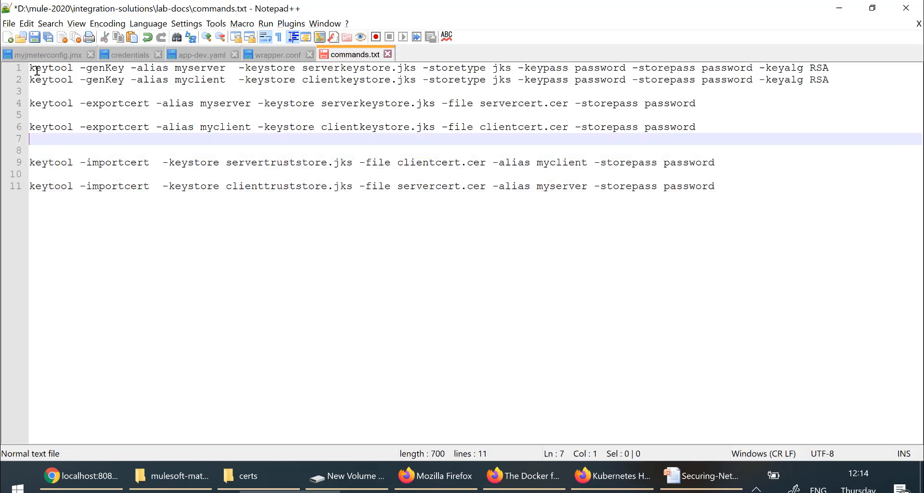
pyautogui.moveTo(32, 68); pyautogui.dragTo(88, 107)
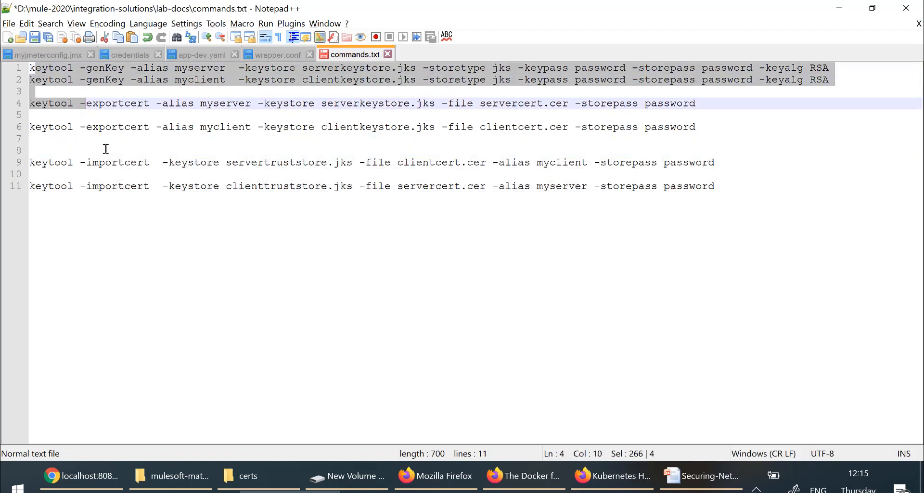
pyautogui.click(243, 277)
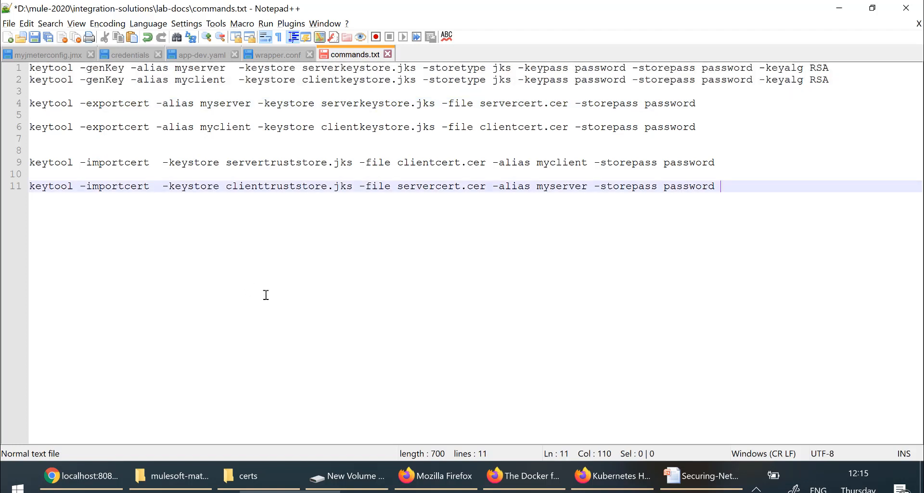
pyautogui.moveTo(302, 228); pyautogui.dragTo(30, 80)
pyautogui.click(343, 322)
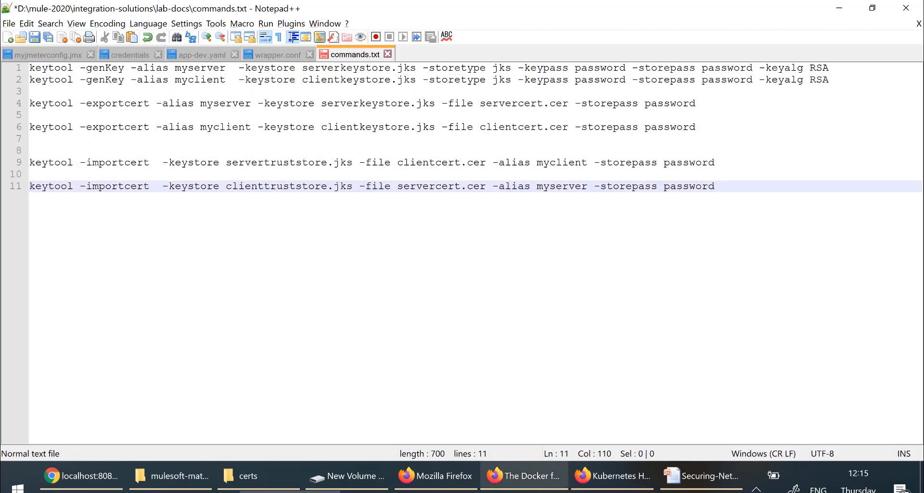
pyautogui.click(291, 492)
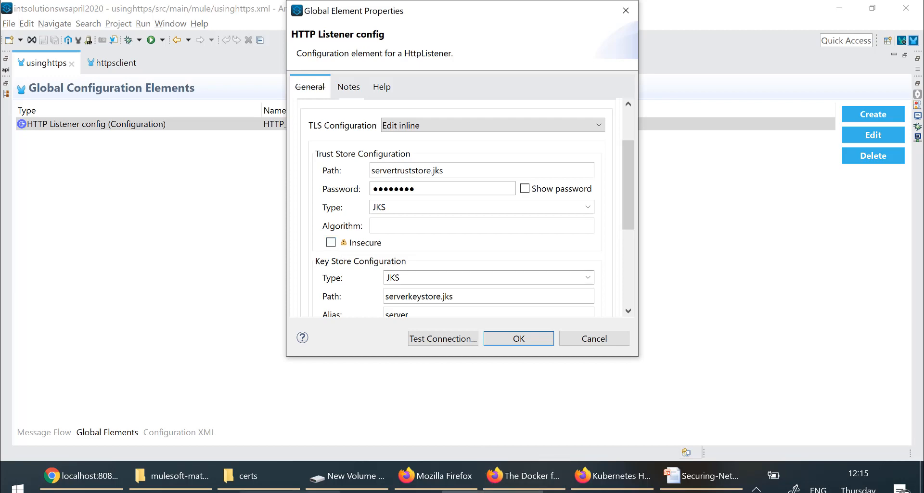
pyautogui.click(594, 491)
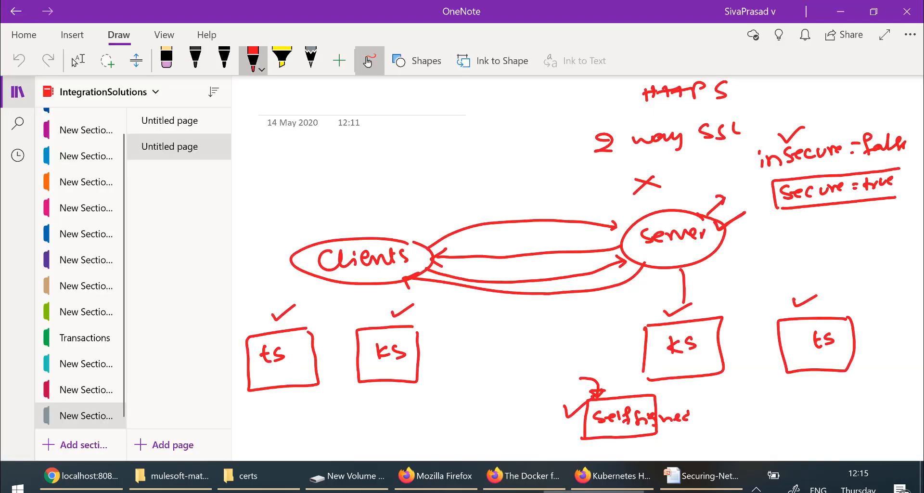
# Step: Retrace the X mark below the '2 way SSL' heading in red ink
pyautogui.moveTo(629, 177); pyautogui.dragTo(656, 188)
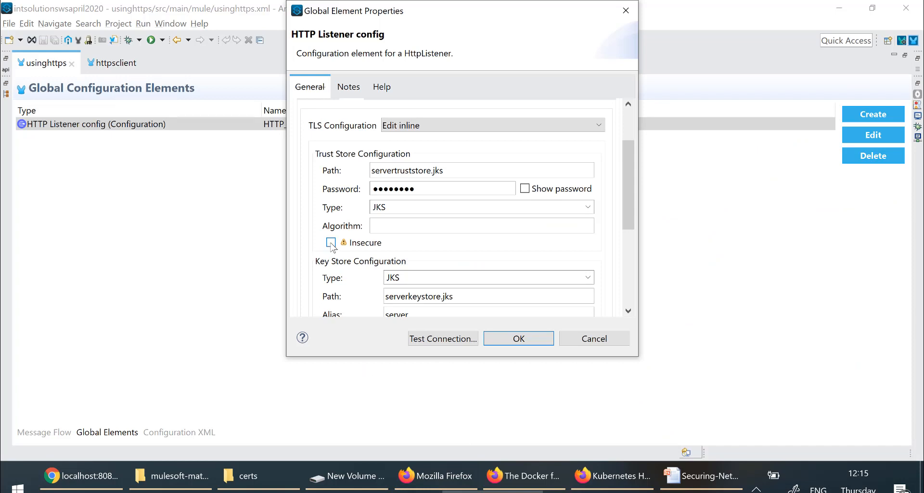
pyautogui.click(331, 243)
pyautogui.click(594, 492)
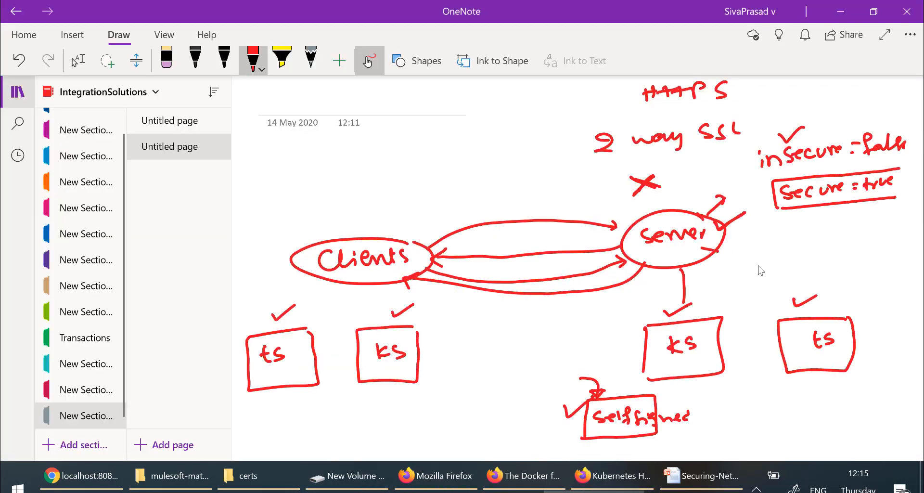
# Step: Arrow server to the right ts box, re-tick selfsigned, and return to Anypoint Studio
pyautogui.moveTo(702, 248)
pyautogui.mouseDown()
pyautogui.moveTo(811, 303)
pyautogui.moveTo(799, 308)
pyautogui.moveTo(817, 300)
pyautogui.mouseUp()
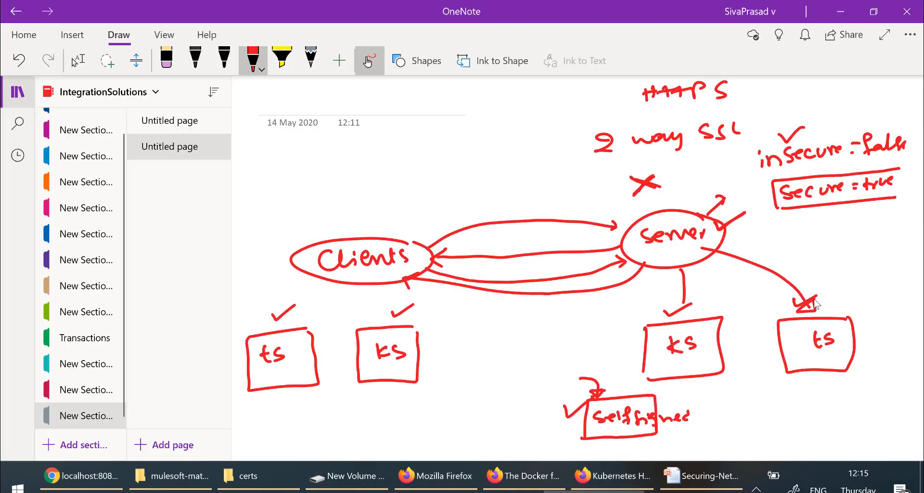
pyautogui.moveTo(567, 404)
pyautogui.mouseDown()
pyautogui.moveTo(572, 415)
pyautogui.moveTo(599, 393)
pyautogui.mouseUp()
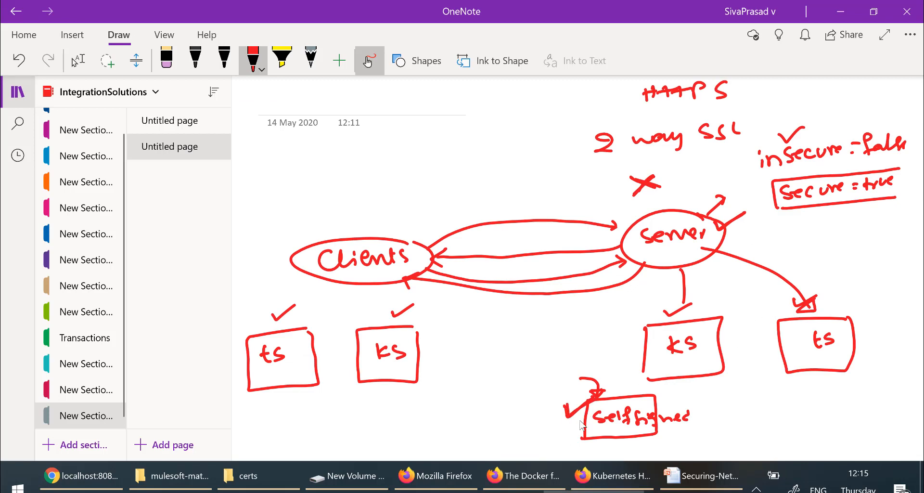
pyautogui.click(528, 491)
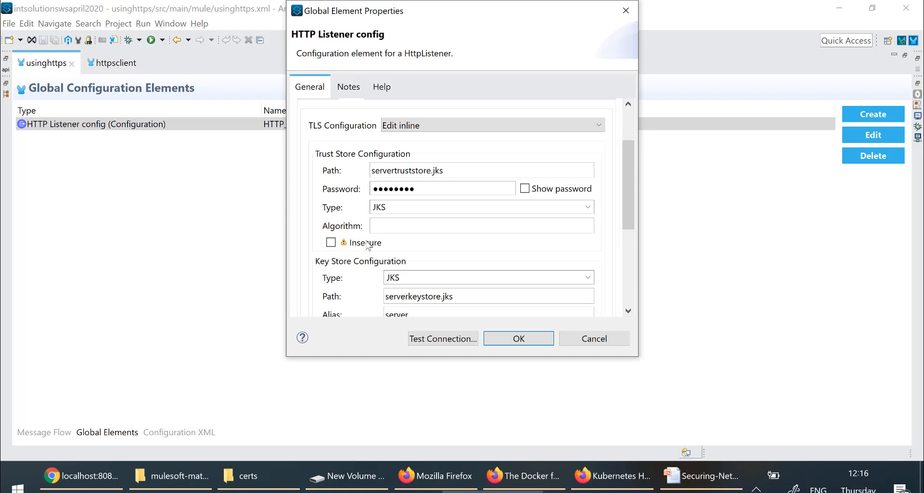
# Step: Cancel the HTTP Listener config dialog and add a new blank OneNote page
pyautogui.click(600, 344)
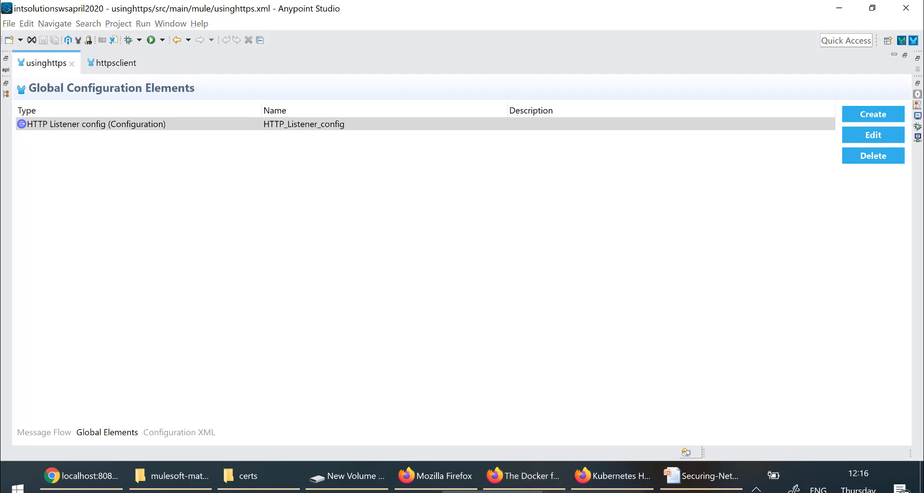
pyautogui.click(593, 492)
pyautogui.click(185, 445)
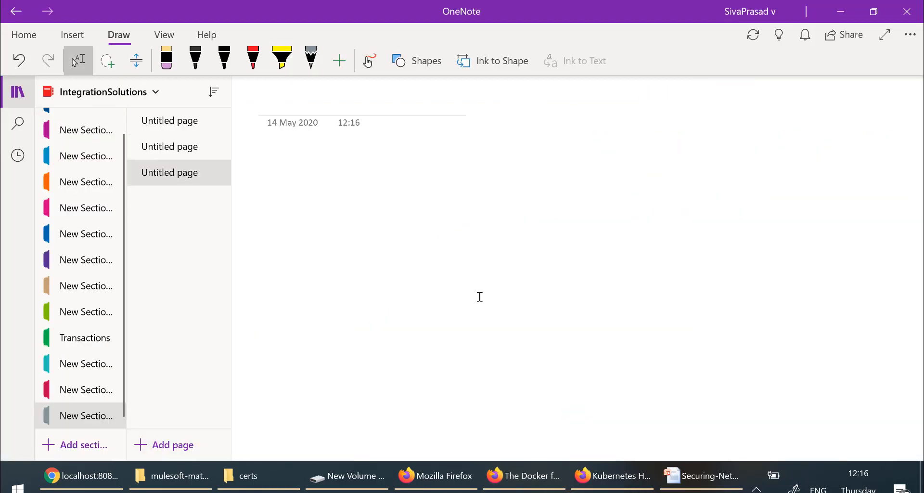
# Step: With the red pen, draw a box labelled 'root.jks'
pyautogui.click(371, 72)
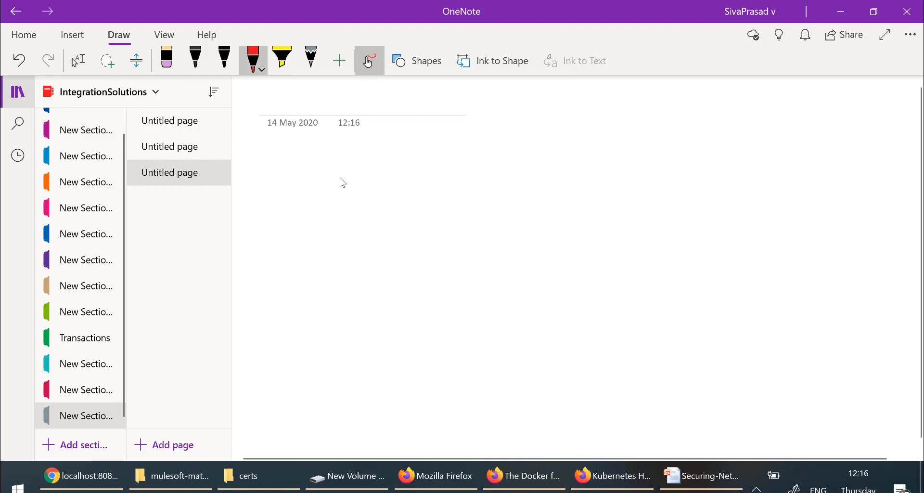
pyautogui.moveTo(387, 168)
pyautogui.mouseDown()
pyautogui.moveTo(296, 168)
pyautogui.moveTo(294, 234)
pyautogui.moveTo(388, 230)
pyautogui.moveTo(387, 169)
pyautogui.mouseUp()
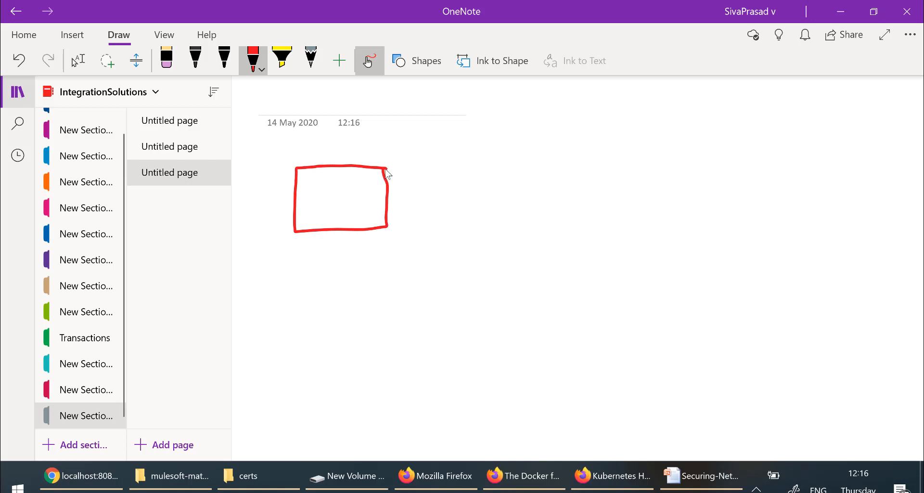
pyautogui.moveTo(348, 143)
pyautogui.mouseDown()
pyautogui.moveTo(373, 137)
pyautogui.moveTo(365, 145)
pyautogui.mouseUp()
pyautogui.moveTo(377, 138); pyautogui.dragTo(390, 143)
pyautogui.moveTo(386, 134)
pyautogui.mouseDown()
pyautogui.moveTo(410, 141)
pyautogui.moveTo(430, 129)
pyautogui.mouseUp()
pyautogui.click(405, 132)
pyautogui.click(406, 121)
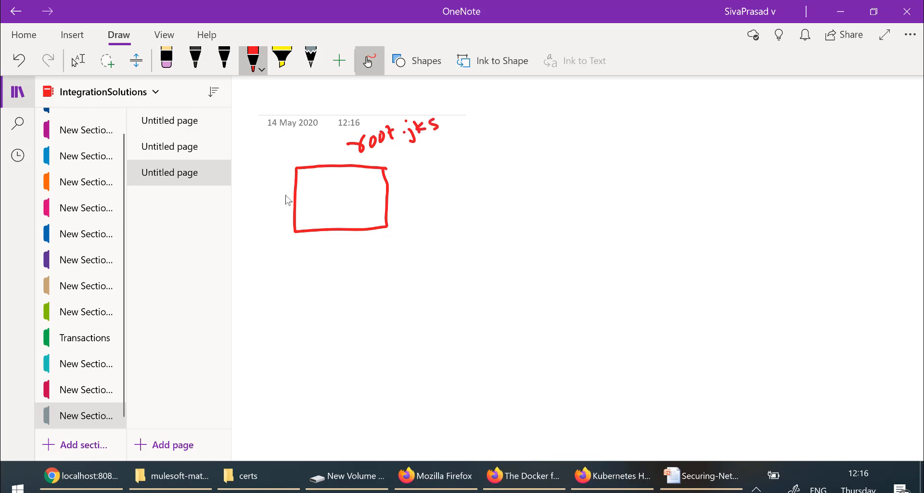
# Step: Divide the root.jks box into rows and a column, with a CA arrow into the first entry
pyautogui.moveTo(292, 184); pyautogui.dragTo(387, 182)
pyautogui.moveTo(298, 198); pyautogui.dragTo(380, 194)
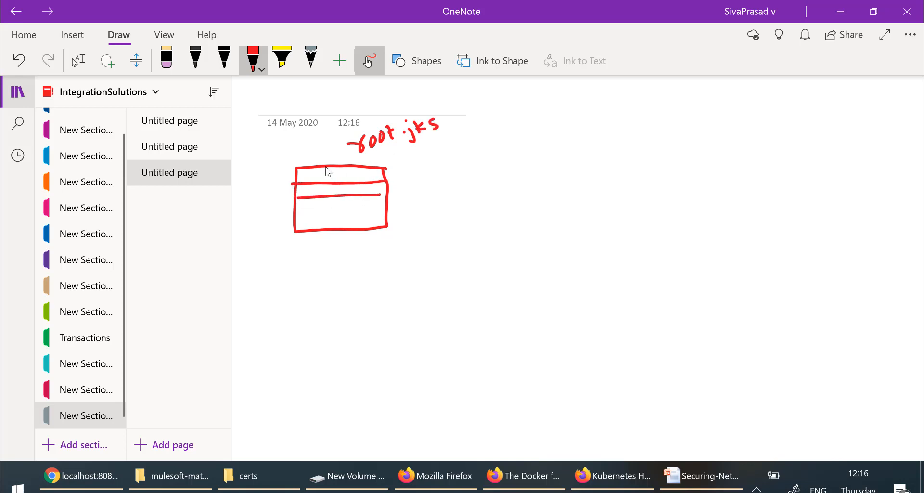
pyautogui.moveTo(326, 166); pyautogui.dragTo(325, 223)
pyautogui.moveTo(304, 179)
pyautogui.mouseDown()
pyautogui.moveTo(329, 176)
pyautogui.moveTo(310, 191)
pyautogui.mouseUp()
pyautogui.click(252, 193)
pyautogui.moveTo(287, 191)
pyautogui.mouseDown()
pyautogui.moveTo(280, 198)
pyautogui.moveTo(280, 188)
pyautogui.mouseUp()
pyautogui.moveTo(253, 161); pyautogui.dragTo(268, 166)
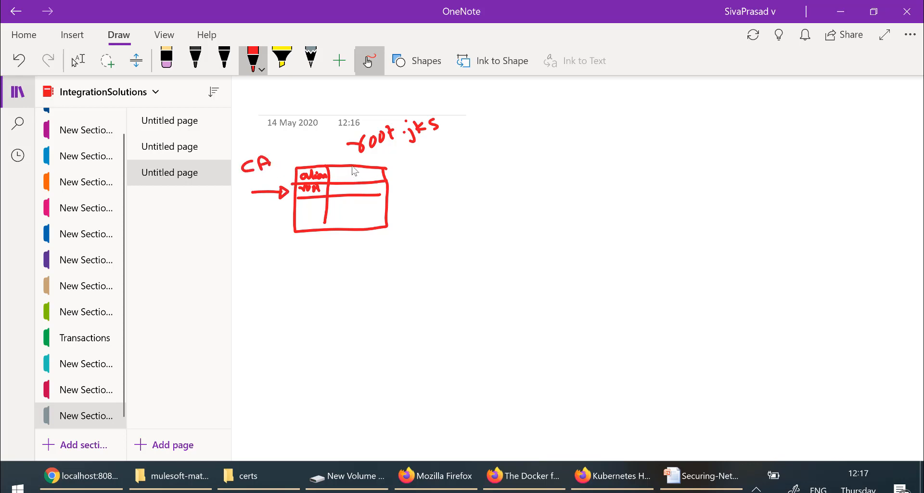
# Step: Add extra columns to the root.jks table and draw a second empty box to its right
pyautogui.moveTo(352, 163)
pyautogui.mouseDown()
pyautogui.moveTo(355, 184)
pyautogui.moveTo(344, 176)
pyautogui.moveTo(386, 172)
pyautogui.moveTo(424, 200)
pyautogui.moveTo(384, 230)
pyautogui.mouseUp()
pyautogui.moveTo(386, 177)
pyautogui.mouseDown()
pyautogui.moveTo(415, 175)
pyautogui.moveTo(411, 189)
pyautogui.mouseUp()
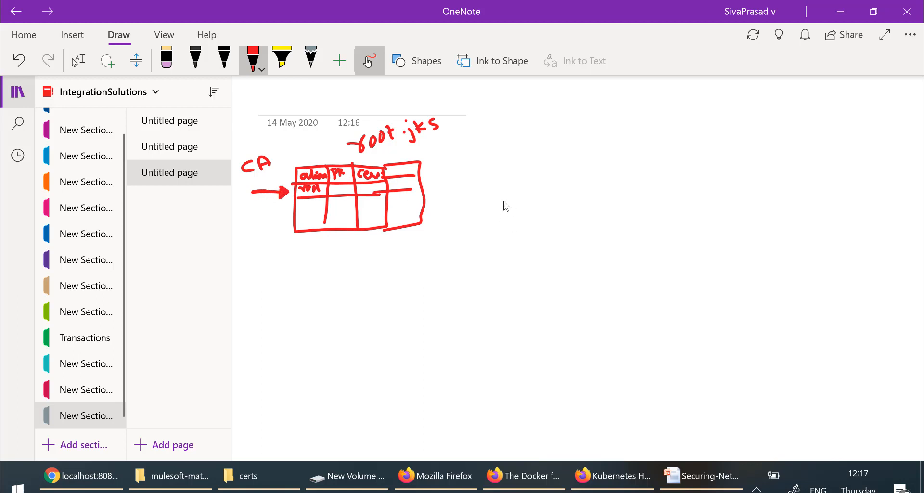
pyautogui.moveTo(487, 182); pyautogui.dragTo(488, 226)
pyautogui.moveTo(485, 181)
pyautogui.mouseDown()
pyautogui.moveTo(580, 177)
pyautogui.moveTo(584, 237)
pyautogui.moveTo(488, 239)
pyautogui.mouseUp()
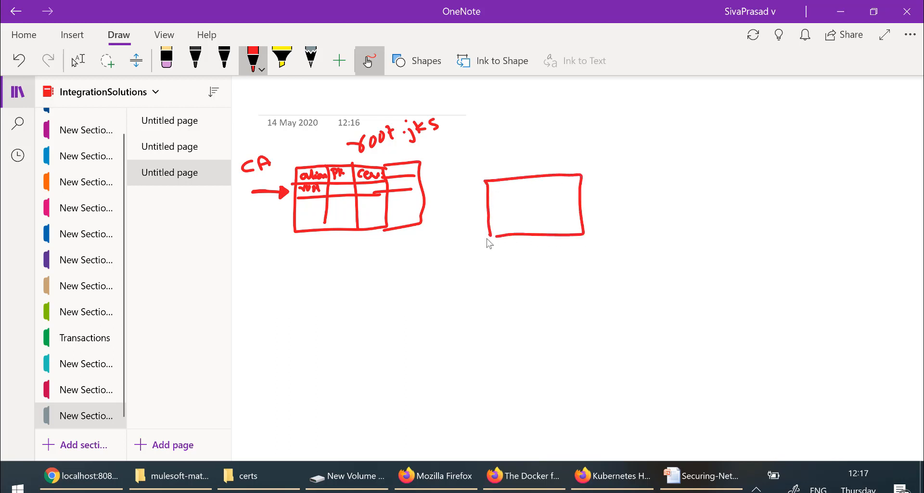
# Step: Write 'middle.jks' above the second box
pyautogui.click(483, 142)
pyautogui.click(513, 135)
pyautogui.moveTo(511, 139); pyautogui.dragTo(592, 143)
pyautogui.click(533, 132)
pyautogui.click(565, 139)
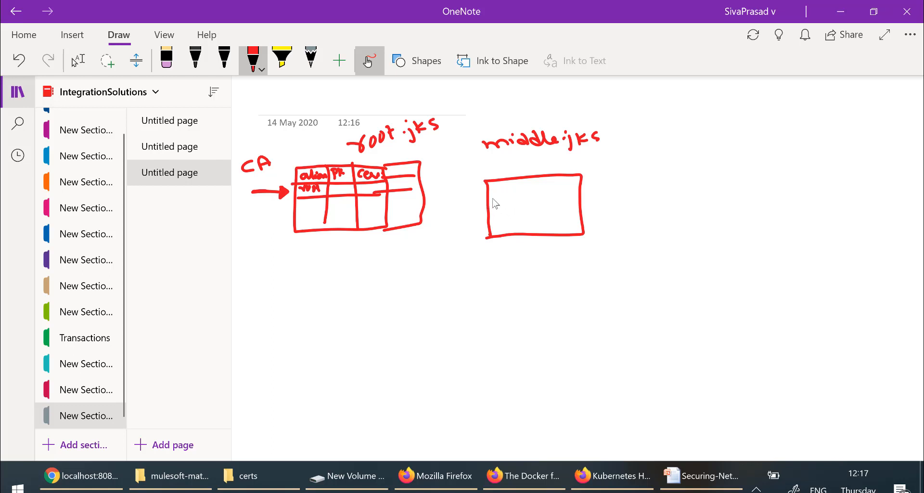
# Step: Rule two rows and a column in the box, and arrow a 'middle' label into its entry
pyautogui.moveTo(488, 196); pyautogui.dragTo(582, 193)
pyautogui.moveTo(486, 210); pyautogui.dragTo(581, 206)
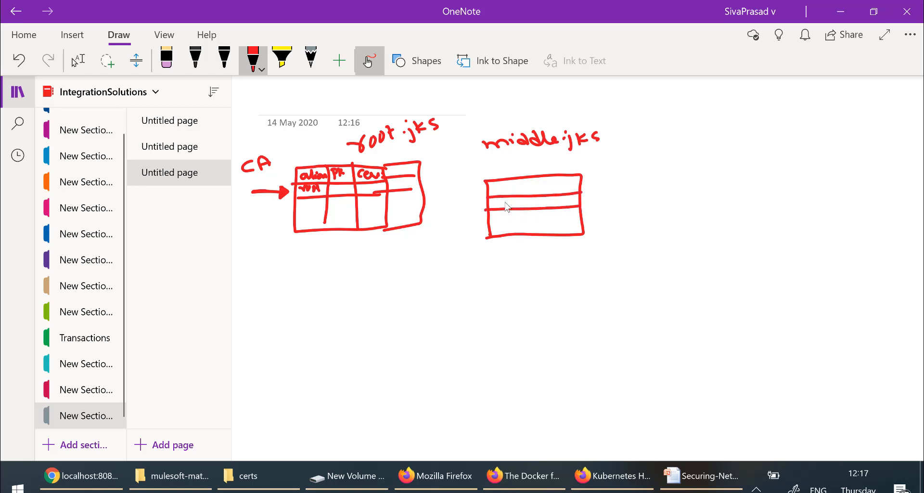
pyautogui.moveTo(521, 179); pyautogui.dragTo(522, 188)
pyautogui.moveTo(531, 224); pyautogui.dragTo(533, 229)
pyautogui.moveTo(496, 199); pyautogui.dragTo(477, 225)
pyautogui.moveTo(430, 246); pyautogui.dragTo(478, 233)
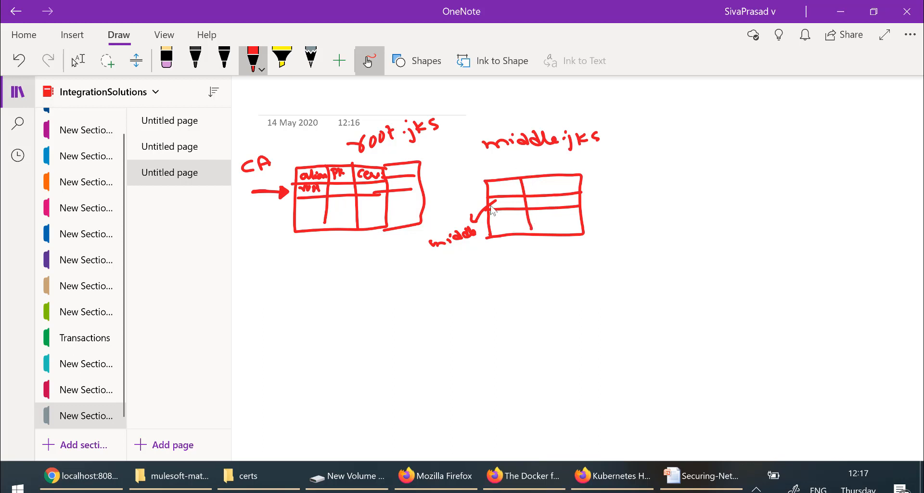
pyautogui.moveTo(474, 202); pyautogui.dragTo(483, 205)
# Step: Draw an arrow out of the table's right side and write a circled 'CSR' below
pyautogui.moveTo(580, 197); pyautogui.dragTo(597, 195)
pyautogui.moveTo(594, 197); pyautogui.dragTo(597, 201)
pyautogui.moveTo(522, 261); pyautogui.dragTo(557, 267)
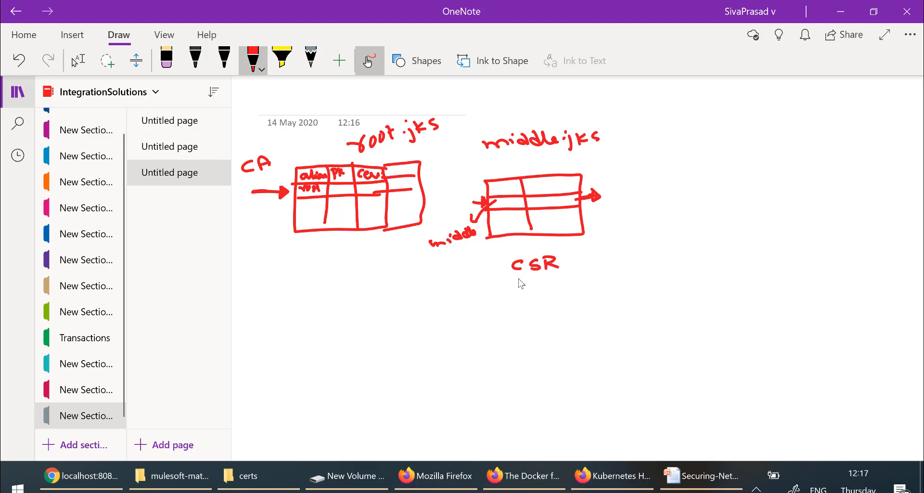
pyautogui.moveTo(520, 276)
pyautogui.mouseDown()
pyautogui.moveTo(556, 250)
pyautogui.moveTo(516, 255)
pyautogui.moveTo(513, 278)
pyautogui.moveTo(420, 288)
pyautogui.moveTo(386, 261)
pyautogui.moveTo(384, 244)
pyautogui.mouseUp()
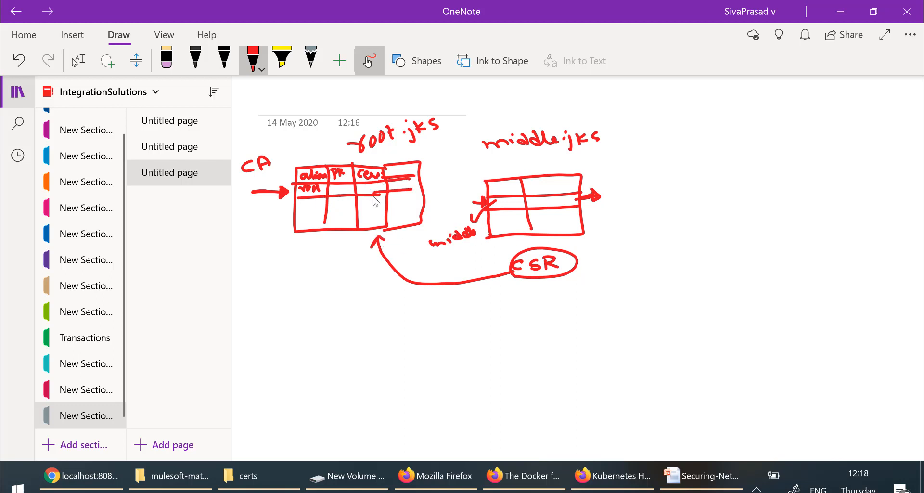
# Step: Draw a curved arrow down from root.jks labelled 'Sign' and thicken the CA arrow
pyautogui.moveTo(570, 266); pyautogui.dragTo(571, 260)
pyautogui.moveTo(349, 243)
pyautogui.mouseDown()
pyautogui.moveTo(368, 303)
pyautogui.moveTo(394, 312)
pyautogui.mouseUp()
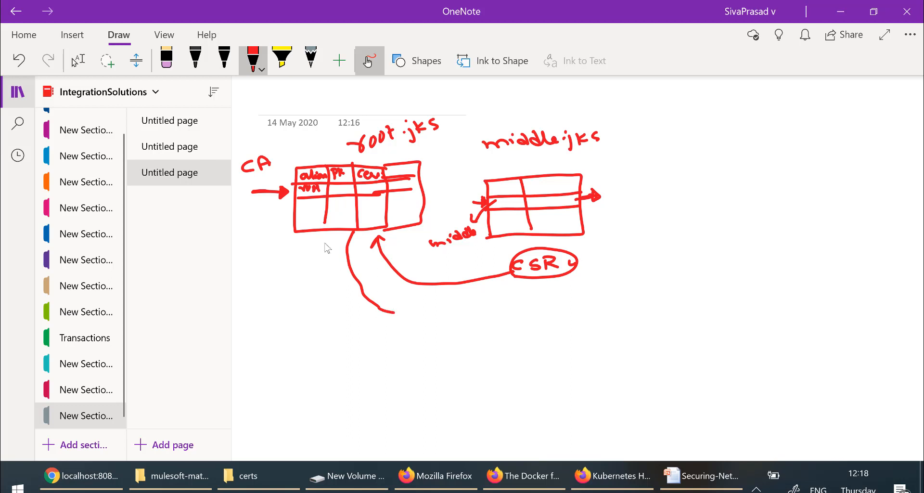
pyautogui.moveTo(245, 179); pyautogui.dragTo(254, 179)
pyautogui.moveTo(417, 303)
pyautogui.mouseDown()
pyautogui.moveTo(430, 313)
pyautogui.moveTo(554, 310)
pyautogui.mouseUp()
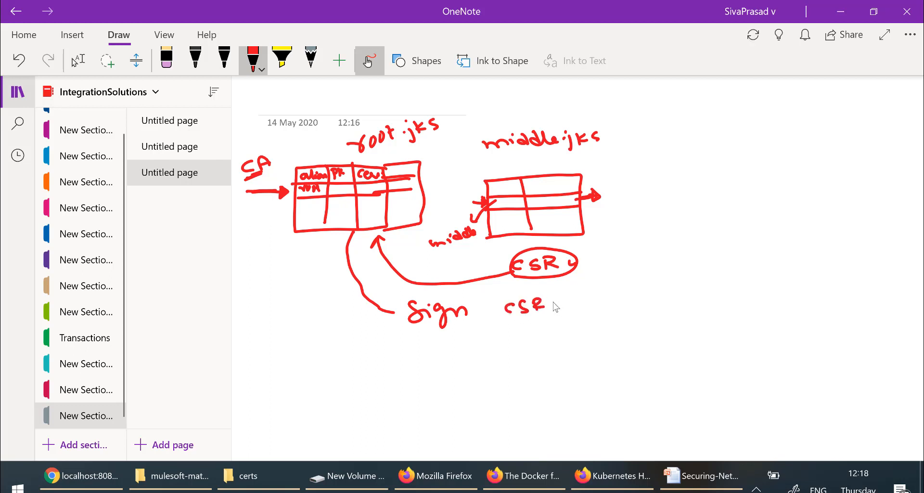
# Step: Add an underlined, circled reply note below CSR with 'CA' written beneath it
pyautogui.moveTo(570, 312)
pyautogui.mouseDown()
pyautogui.moveTo(542, 326)
pyautogui.moveTo(583, 331)
pyautogui.moveTo(593, 321)
pyautogui.mouseUp()
pyautogui.click(512, 315)
pyautogui.moveTo(512, 317); pyautogui.dragTo(568, 311)
pyautogui.moveTo(554, 342); pyautogui.dragTo(592, 337)
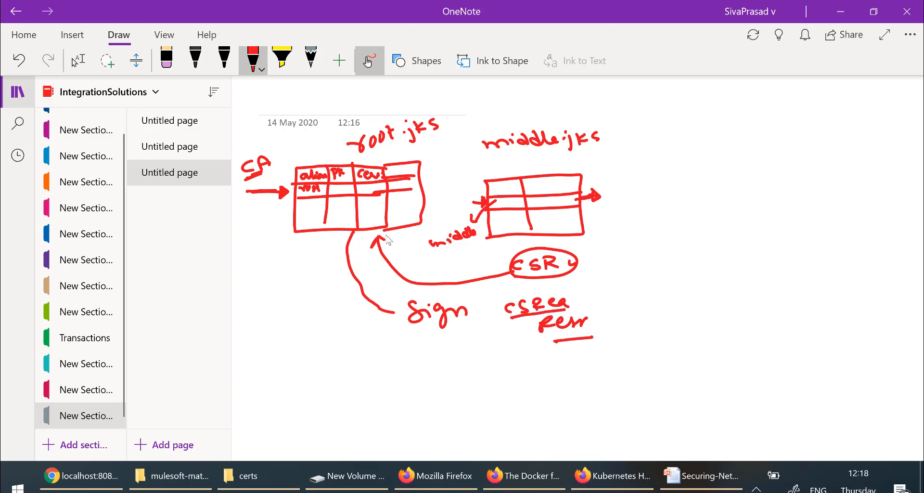
pyautogui.click(272, 195)
pyautogui.moveTo(517, 316)
pyautogui.mouseDown()
pyautogui.moveTo(503, 308)
pyautogui.moveTo(578, 299)
pyautogui.moveTo(573, 310)
pyautogui.mouseUp()
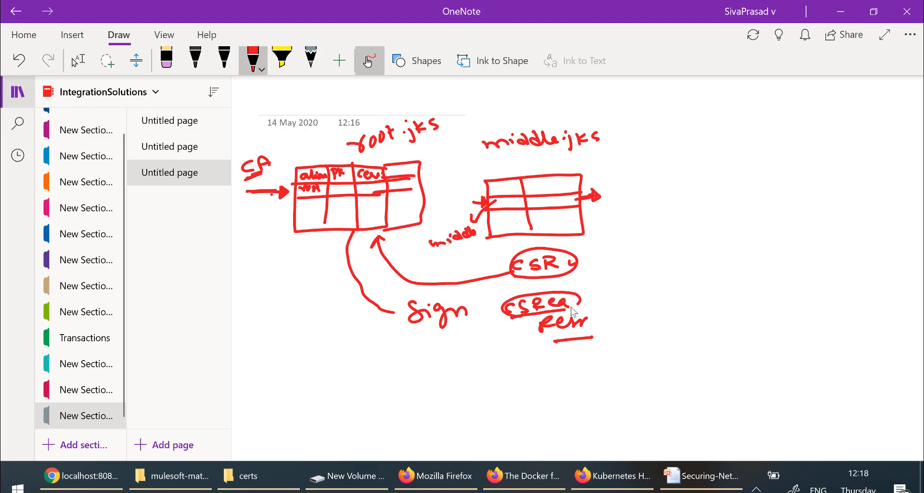
pyautogui.moveTo(491, 352); pyautogui.dragTo(490, 362)
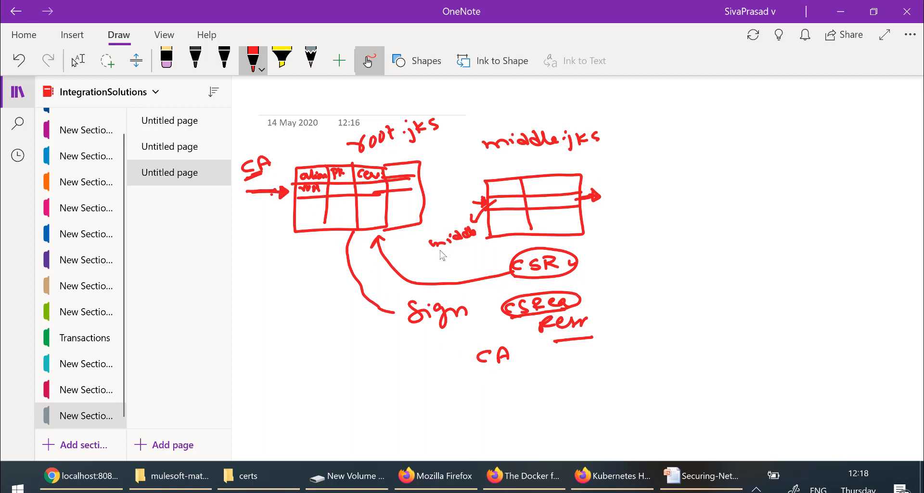
# Step: Arrow the reply to the middle.jks table, double-underline root.jks, and write 'ServerKeystore' at top right
pyautogui.moveTo(440, 249)
pyautogui.mouseDown()
pyautogui.moveTo(482, 238)
pyautogui.moveTo(466, 223)
pyautogui.moveTo(435, 251)
pyautogui.mouseUp()
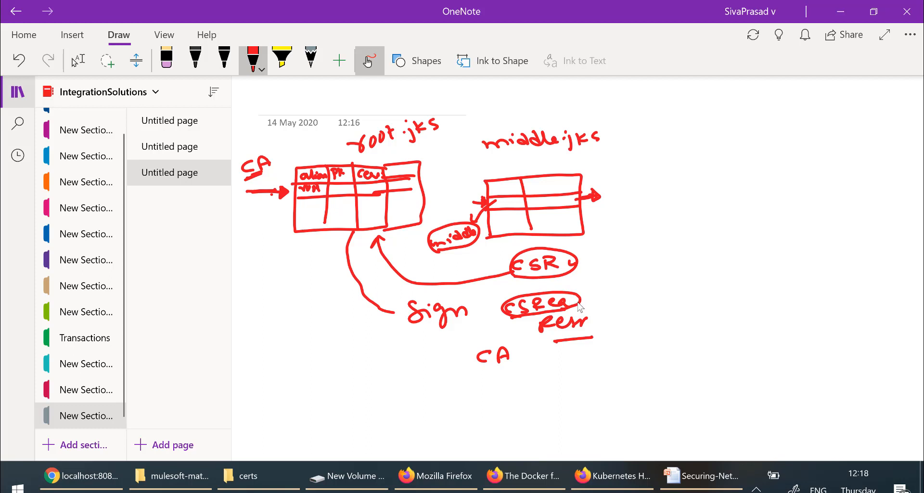
pyautogui.moveTo(580, 296)
pyautogui.mouseDown()
pyautogui.moveTo(623, 244)
pyautogui.moveTo(600, 211)
pyautogui.moveTo(560, 204)
pyautogui.mouseUp()
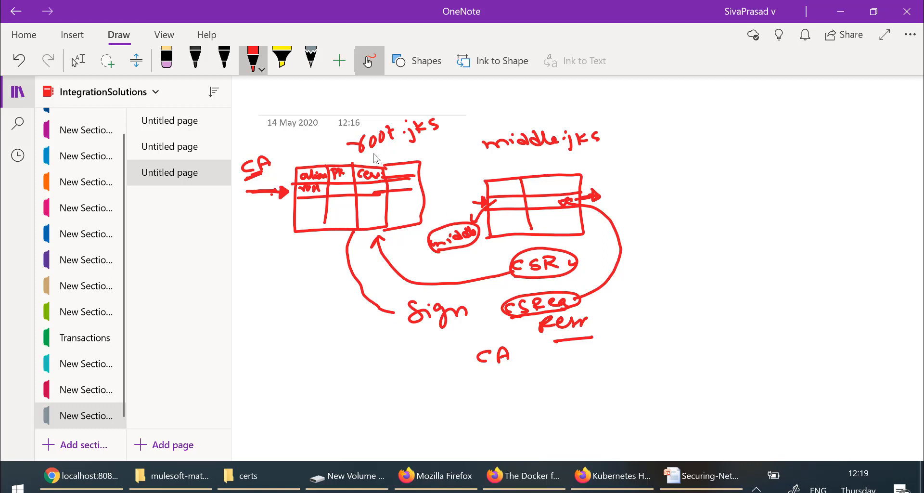
pyautogui.moveTo(370, 154); pyautogui.dragTo(402, 149)
pyautogui.moveTo(706, 100)
pyautogui.mouseDown()
pyautogui.moveTo(696, 107)
pyautogui.moveTo(746, 106)
pyautogui.moveTo(747, 98)
pyautogui.moveTo(756, 107)
pyautogui.moveTo(822, 104)
pyautogui.mouseUp()
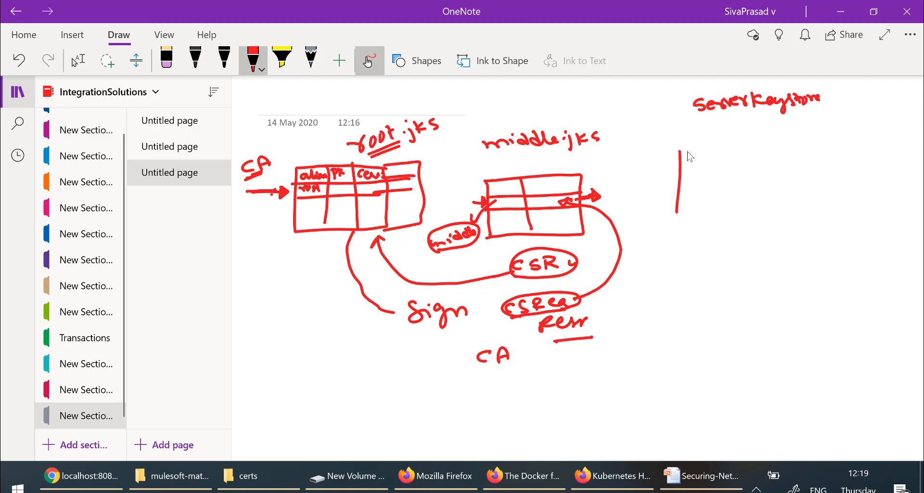
# Step: Draw the server keystore table with row and column lines and write the 'serve' entry
pyautogui.moveTo(690, 156)
pyautogui.mouseDown()
pyautogui.moveTo(784, 146)
pyautogui.moveTo(826, 165)
pyautogui.moveTo(817, 207)
pyautogui.moveTo(678, 214)
pyautogui.mouseUp()
pyautogui.moveTo(682, 167); pyautogui.dragTo(835, 161)
pyautogui.moveTo(682, 182); pyautogui.dragTo(829, 180)
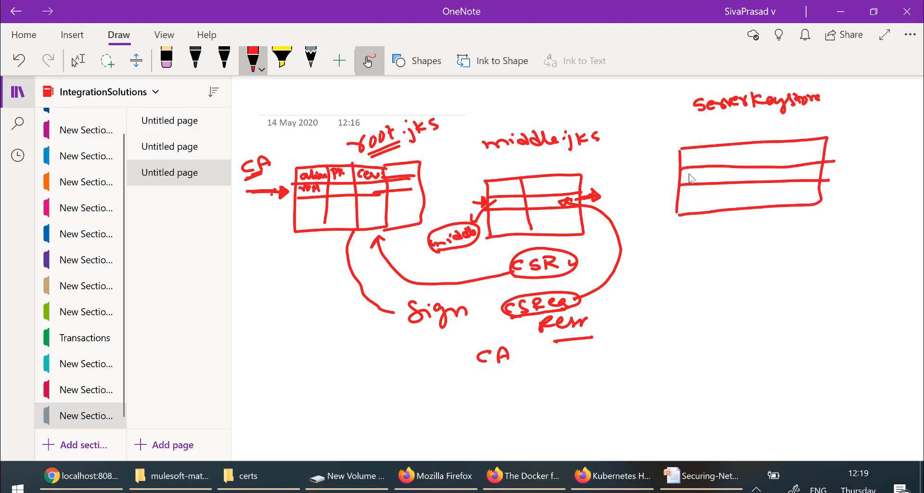
pyautogui.moveTo(693, 172); pyautogui.dragTo(722, 172)
pyautogui.moveTo(765, 141); pyautogui.dragTo(767, 208)
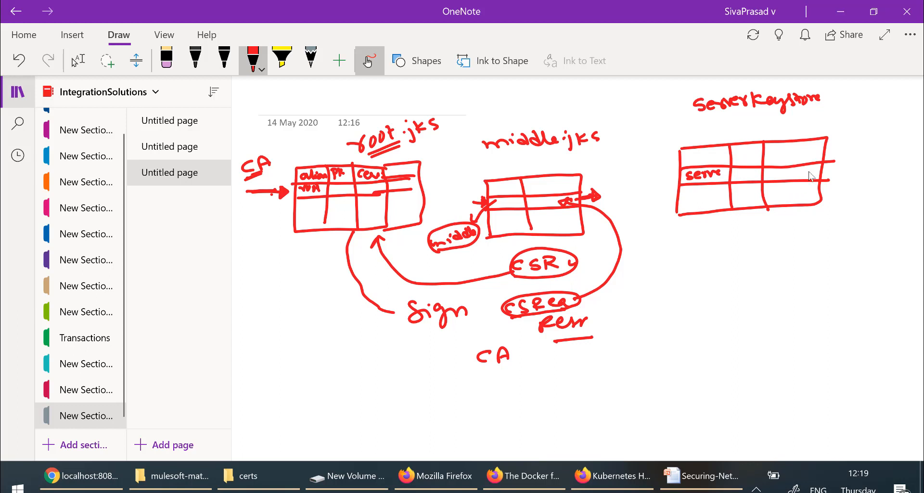
pyautogui.moveTo(673, 175); pyautogui.dragTo(678, 173)
pyautogui.moveTo(754, 249)
pyautogui.mouseDown()
pyautogui.moveTo(767, 247)
pyautogui.moveTo(766, 260)
pyautogui.moveTo(800, 260)
pyautogui.mouseUp()
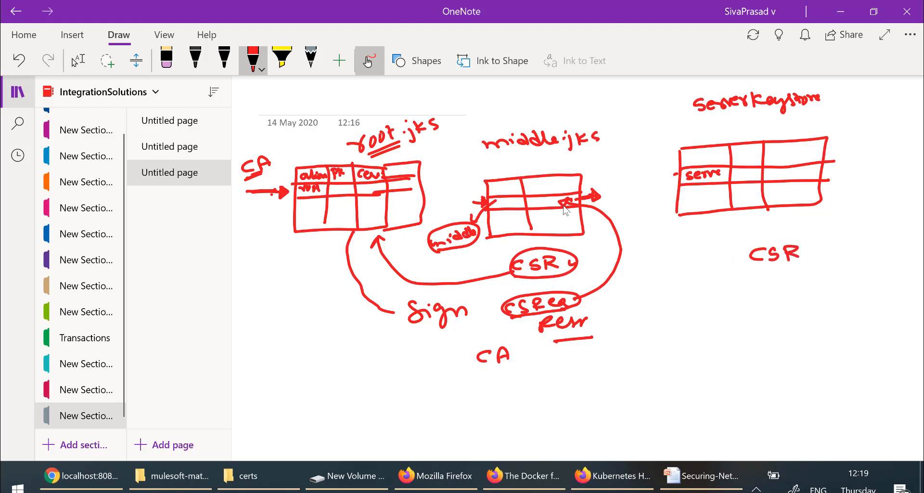
# Step: Draw arrows from middle.jks to CSR and CsReqRes back into the server table, circling CSR and root.jks
pyautogui.moveTo(577, 207); pyautogui.dragTo(619, 227)
pyautogui.moveTo(569, 206)
pyautogui.mouseDown()
pyautogui.moveTo(657, 248)
pyautogui.moveTo(734, 257)
pyautogui.moveTo(753, 294)
pyautogui.moveTo(832, 289)
pyautogui.mouseUp()
pyautogui.click(730, 283)
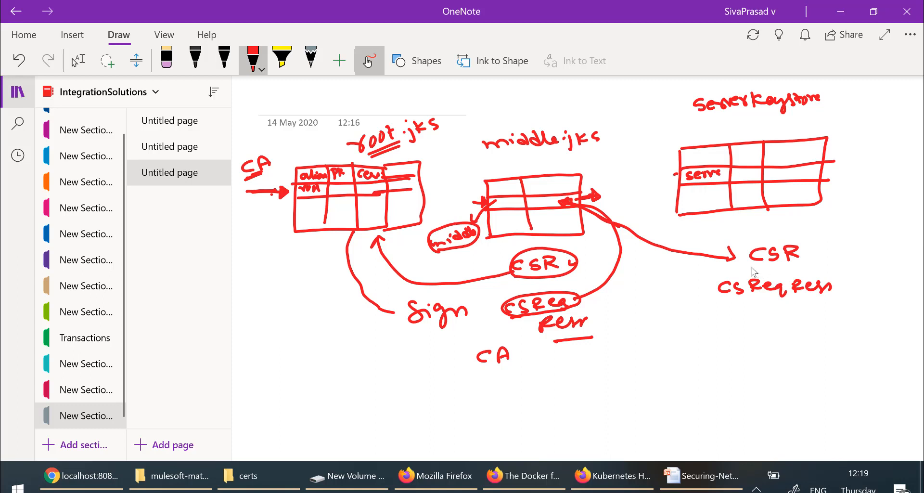
pyautogui.moveTo(752, 270)
pyautogui.mouseDown()
pyautogui.moveTo(811, 268)
pyautogui.moveTo(737, 260)
pyautogui.mouseUp()
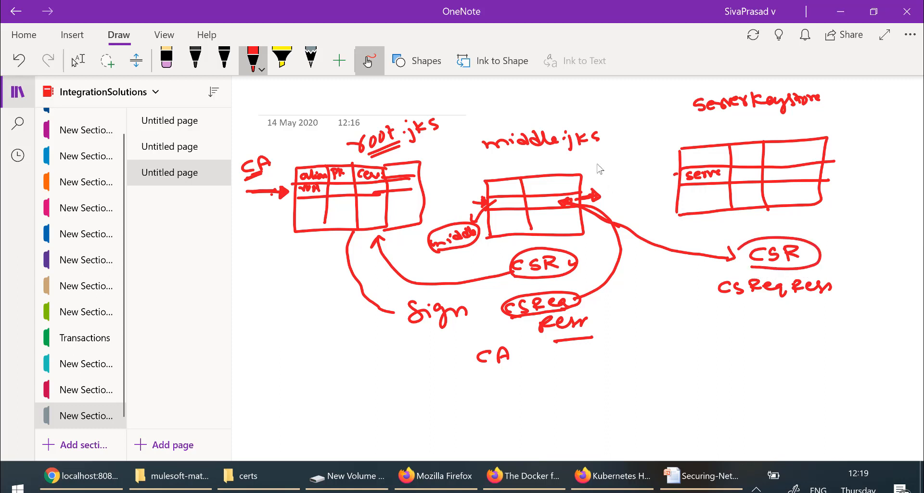
pyautogui.moveTo(578, 203); pyautogui.dragTo(596, 195)
pyautogui.moveTo(838, 287)
pyautogui.mouseDown()
pyautogui.moveTo(871, 230)
pyautogui.moveTo(848, 179)
pyautogui.moveTo(828, 181)
pyautogui.mouseUp()
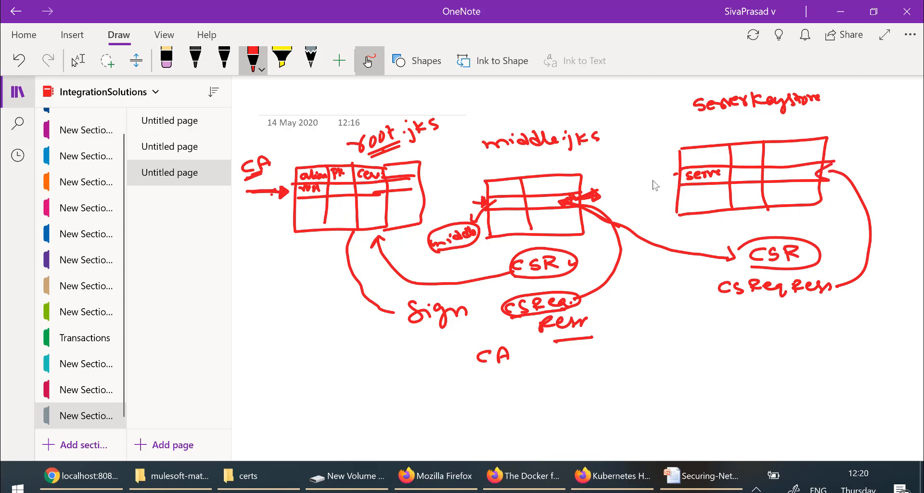
pyautogui.moveTo(650, 179)
pyautogui.mouseDown()
pyautogui.moveTo(678, 177)
pyautogui.moveTo(669, 184)
pyautogui.mouseUp()
pyautogui.moveTo(373, 155)
pyautogui.mouseDown()
pyautogui.moveTo(343, 144)
pyautogui.moveTo(409, 112)
pyautogui.moveTo(448, 118)
pyautogui.moveTo(436, 138)
pyautogui.mouseUp()
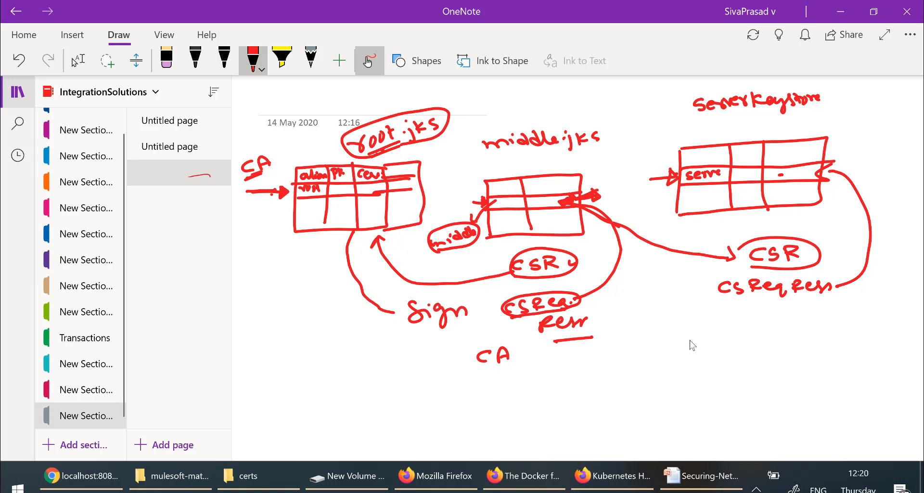
# Step: Draw a Client ks grid with client and CSR entries, curve it to middle.jks, and add a server truststore box
pyautogui.moveTo(685, 348)
pyautogui.mouseDown()
pyautogui.moveTo(685, 337)
pyautogui.moveTo(825, 332)
pyautogui.moveTo(769, 383)
pyautogui.moveTo(698, 382)
pyautogui.mouseUp()
pyautogui.moveTo(692, 317)
pyautogui.mouseDown()
pyautogui.moveTo(741, 329)
pyautogui.moveTo(792, 323)
pyautogui.mouseUp()
pyautogui.click(686, 353)
pyautogui.moveTo(686, 352); pyautogui.dragTo(827, 350)
pyautogui.moveTo(687, 366)
pyautogui.mouseDown()
pyautogui.moveTo(831, 365)
pyautogui.moveTo(694, 362)
pyautogui.moveTo(757, 358)
pyautogui.mouseUp()
pyautogui.moveTo(720, 395)
pyautogui.mouseDown()
pyautogui.moveTo(742, 410)
pyautogui.moveTo(755, 403)
pyautogui.mouseUp()
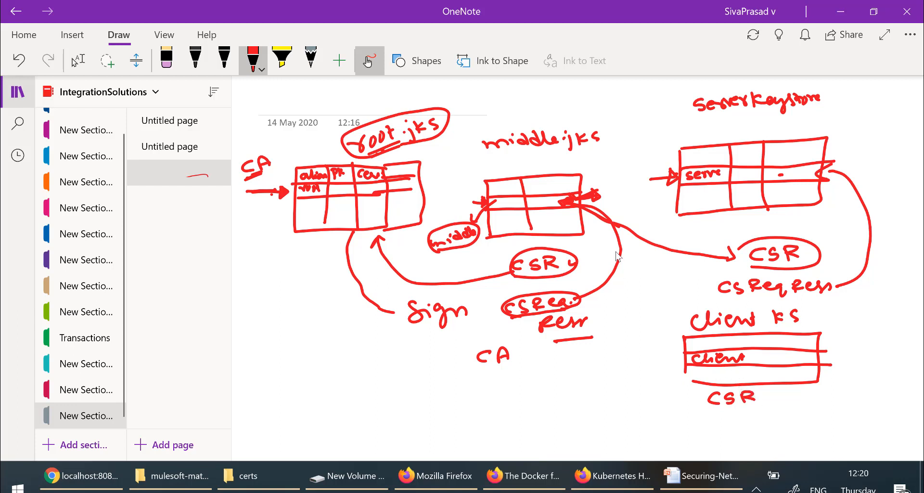
pyautogui.moveTo(574, 195)
pyautogui.mouseDown()
pyautogui.moveTo(588, 209)
pyautogui.moveTo(613, 375)
pyautogui.moveTo(683, 423)
pyautogui.moveTo(655, 381)
pyautogui.moveTo(684, 365)
pyautogui.mouseUp()
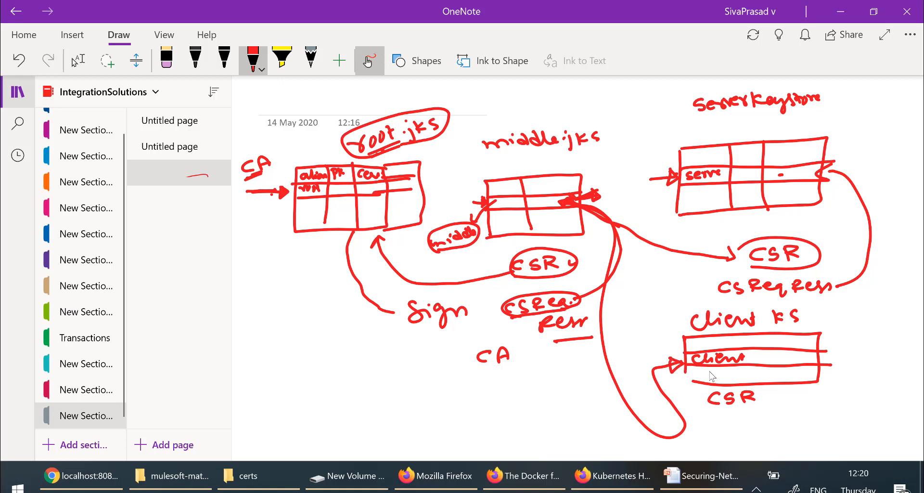
pyautogui.moveTo(757, 331); pyautogui.dragTo(759, 381)
pyautogui.moveTo(784, 331); pyautogui.dragTo(793, 388)
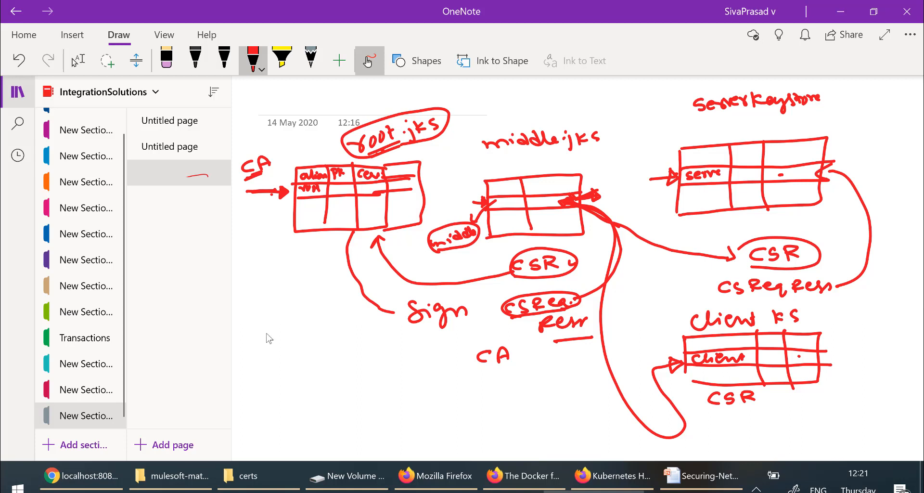
pyautogui.moveTo(266, 333)
pyautogui.mouseDown()
pyautogui.moveTo(273, 387)
pyautogui.moveTo(384, 340)
pyautogui.moveTo(388, 384)
pyautogui.moveTo(276, 383)
pyautogui.mouseUp()
pyautogui.moveTo(261, 309)
pyautogui.mouseDown()
pyautogui.moveTo(254, 319)
pyautogui.moveTo(316, 328)
pyautogui.moveTo(364, 318)
pyautogui.mouseUp()
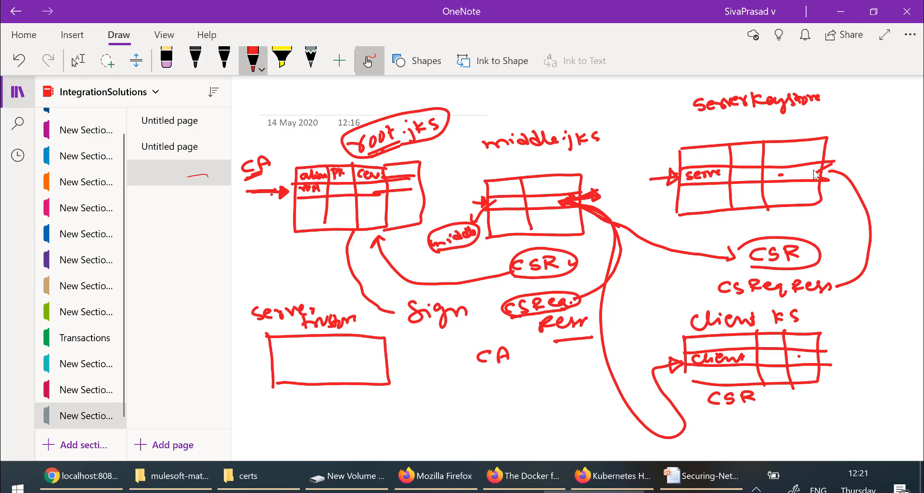
# Step: Draw outgoing arrows from the server, client, root.jks and middle.jks tables
pyautogui.moveTo(822, 177); pyautogui.dragTo(861, 165)
pyautogui.moveTo(818, 358); pyautogui.dragTo(841, 361)
pyautogui.moveTo(421, 176); pyautogui.dragTo(448, 158)
pyautogui.moveTo(582, 202); pyautogui.dragTo(613, 180)
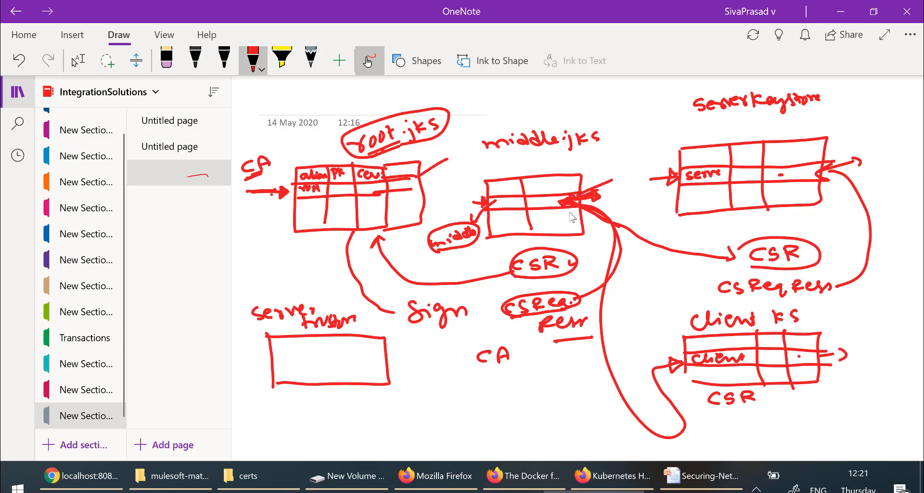
pyautogui.moveTo(422, 178); pyautogui.dragTo(442, 164)
pyautogui.moveTo(581, 202); pyautogui.dragTo(597, 181)
# Step: Fill the server truststore box with root, middle and client rows
pyautogui.moveTo(268, 355); pyautogui.dragTo(380, 346)
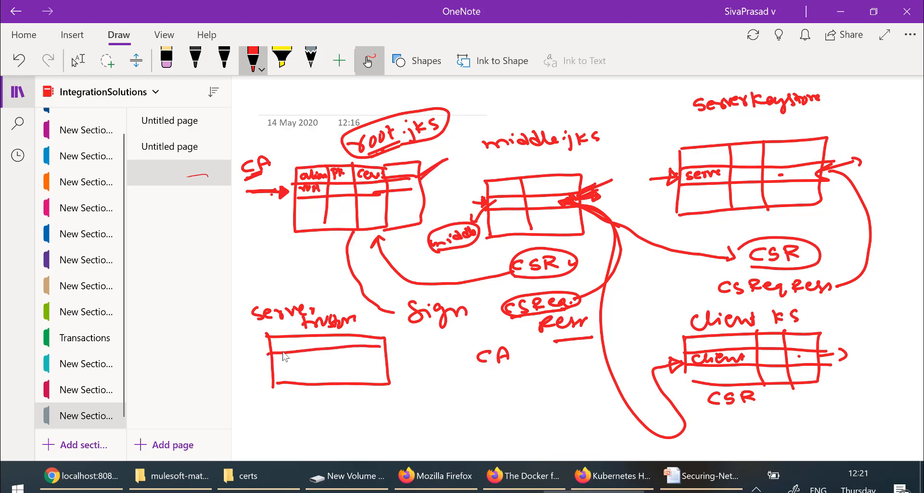
pyautogui.moveTo(278, 345)
pyautogui.mouseDown()
pyautogui.moveTo(318, 359)
pyautogui.moveTo(378, 353)
pyautogui.mouseUp()
pyautogui.moveTo(273, 361); pyautogui.dragTo(307, 353)
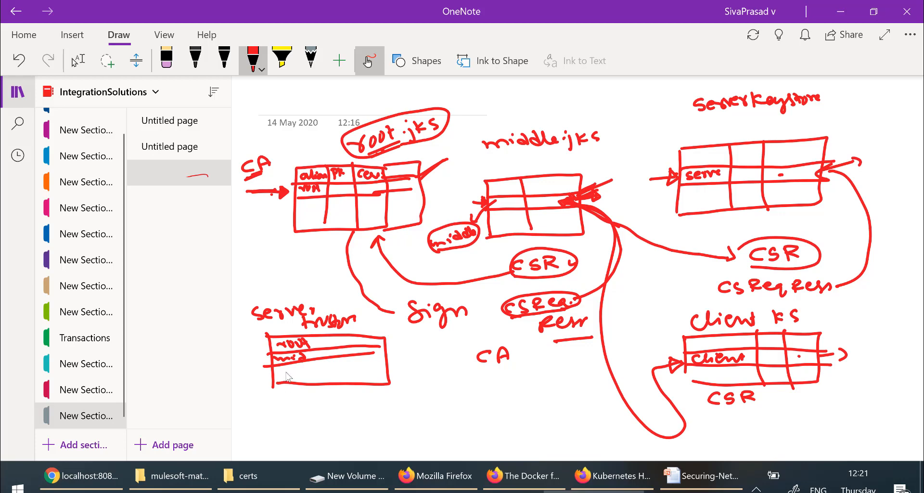
pyautogui.moveTo(298, 369)
pyautogui.mouseDown()
pyautogui.moveTo(284, 375)
pyautogui.moveTo(339, 368)
pyautogui.mouseUp()
# Step: Draw a Client Store box holding a server entry, tick the finished stores, then switch to Anypoint Studio
pyautogui.moveTo(357, 407)
pyautogui.mouseDown()
pyautogui.moveTo(368, 455)
pyautogui.moveTo(392, 405)
pyautogui.moveTo(471, 411)
pyautogui.mouseUp()
pyautogui.moveTo(477, 447); pyautogui.dragTo(371, 455)
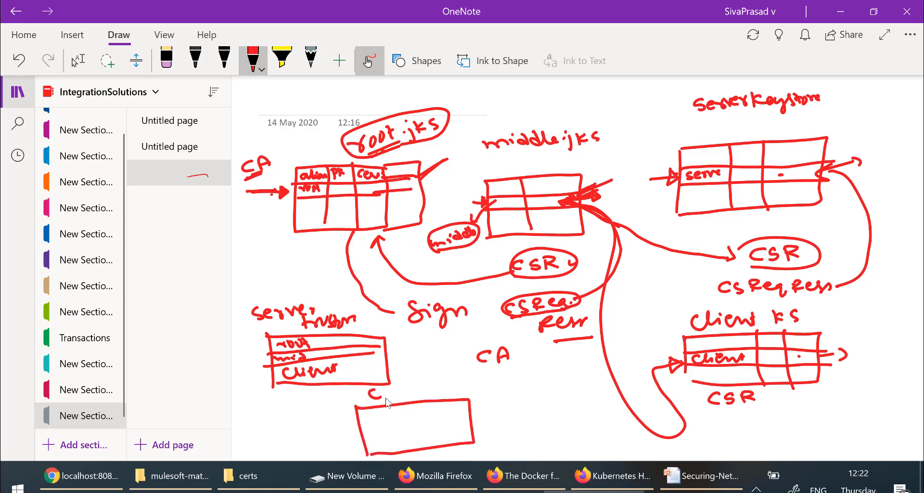
pyautogui.moveTo(386, 397)
pyautogui.mouseDown()
pyautogui.moveTo(453, 387)
pyautogui.moveTo(465, 375)
pyautogui.mouseUp()
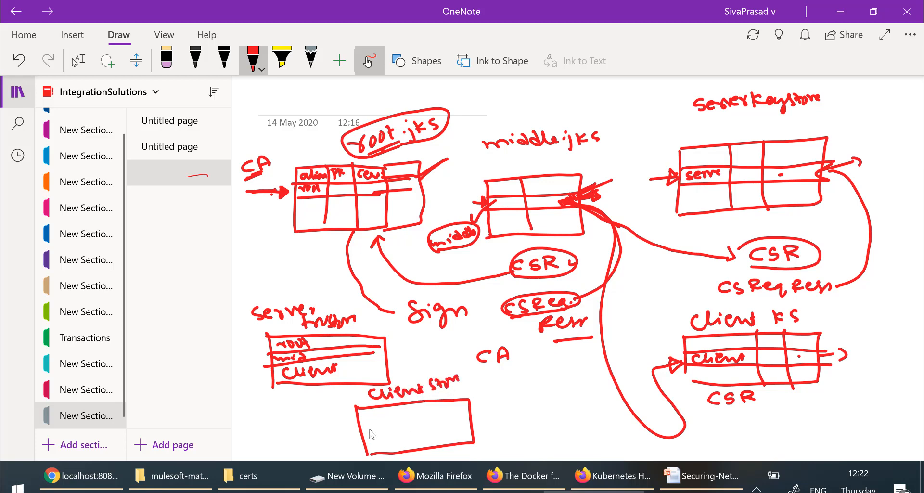
pyautogui.moveTo(360, 424)
pyautogui.mouseDown()
pyautogui.moveTo(479, 415)
pyautogui.moveTo(405, 434)
pyautogui.moveTo(484, 423)
pyautogui.mouseUp()
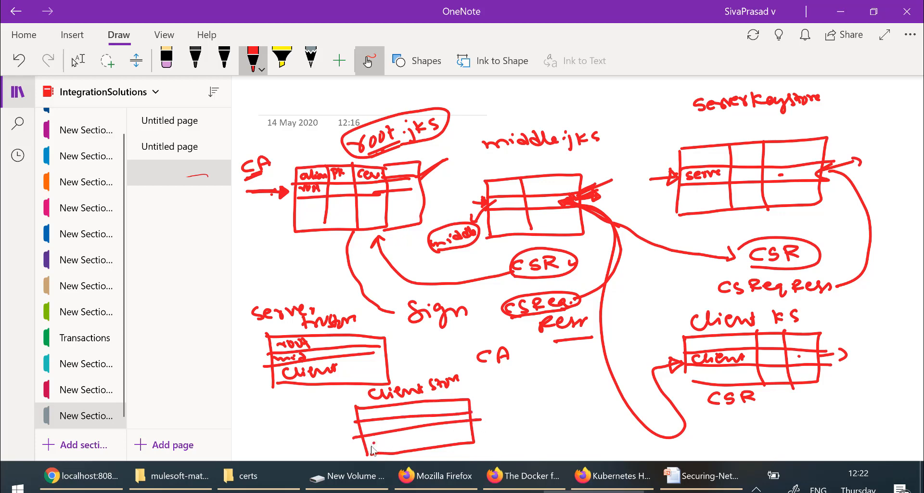
pyautogui.moveTo(372, 447)
pyautogui.mouseDown()
pyautogui.moveTo(407, 441)
pyautogui.moveTo(396, 439)
pyautogui.mouseUp()
pyautogui.moveTo(362, 330); pyautogui.dragTo(381, 316)
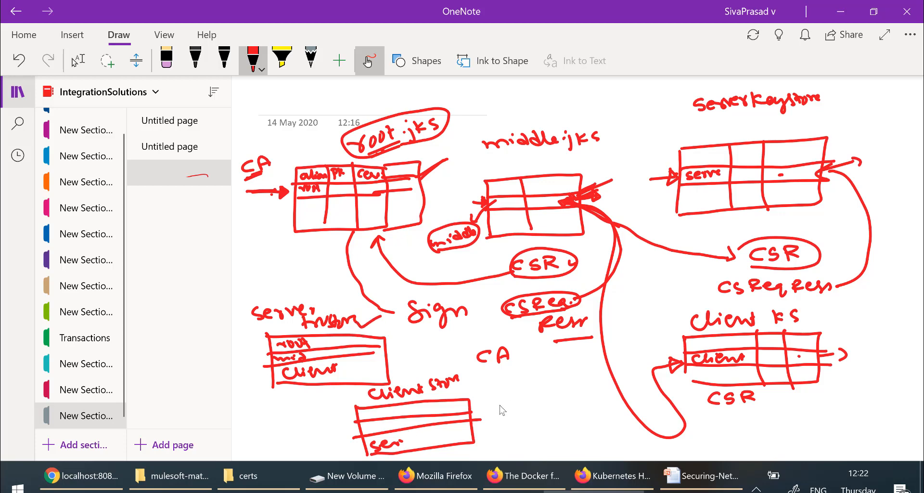
pyautogui.moveTo(465, 399); pyautogui.dragTo(491, 385)
pyautogui.moveTo(835, 121); pyautogui.dragTo(858, 116)
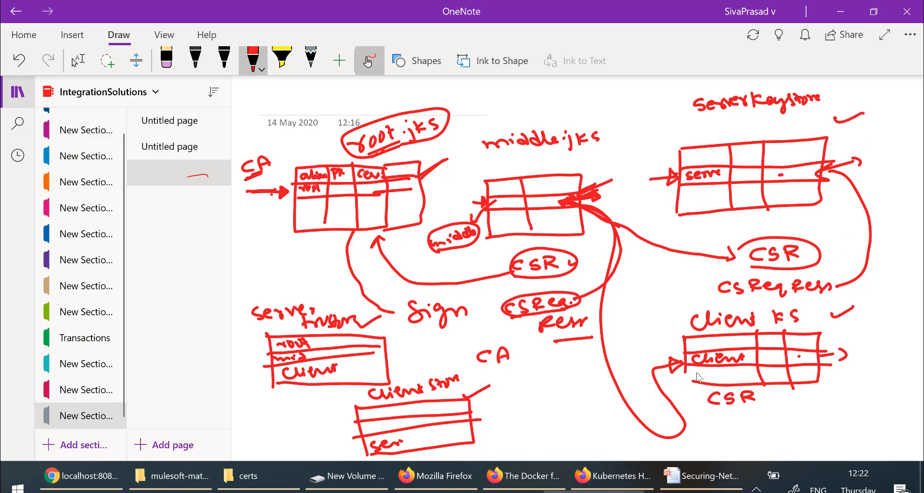
pyautogui.click(483, 491)
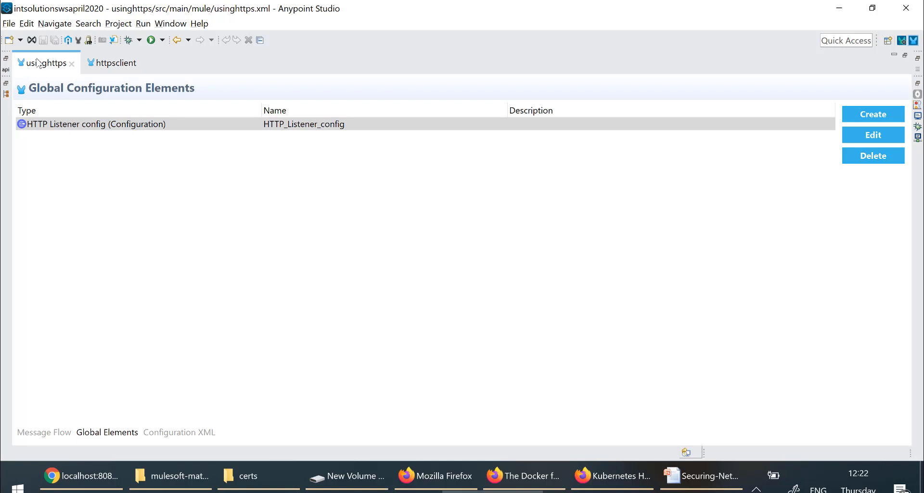
# Step: Show the src/main/resources keystore files: clientkeystore.jks, clienttruststore.jks and servertruststore.jks
pyautogui.doubleClick(39, 62)
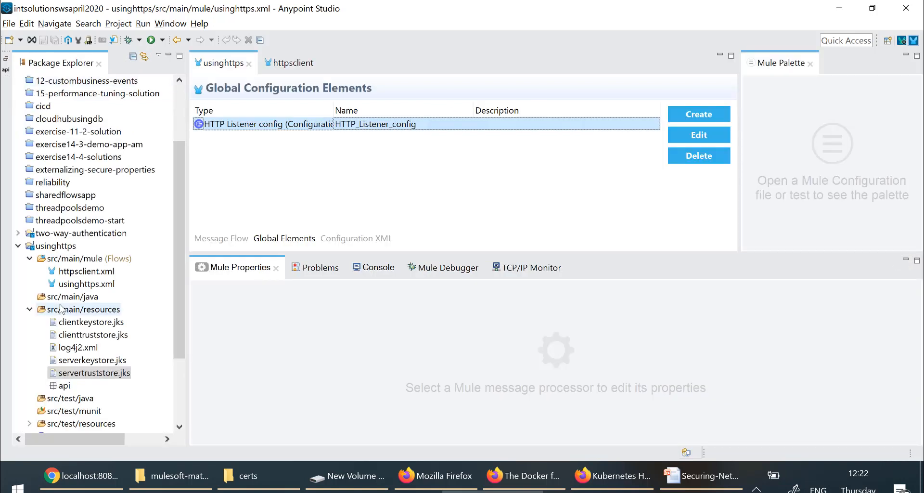
pyautogui.click(65, 314)
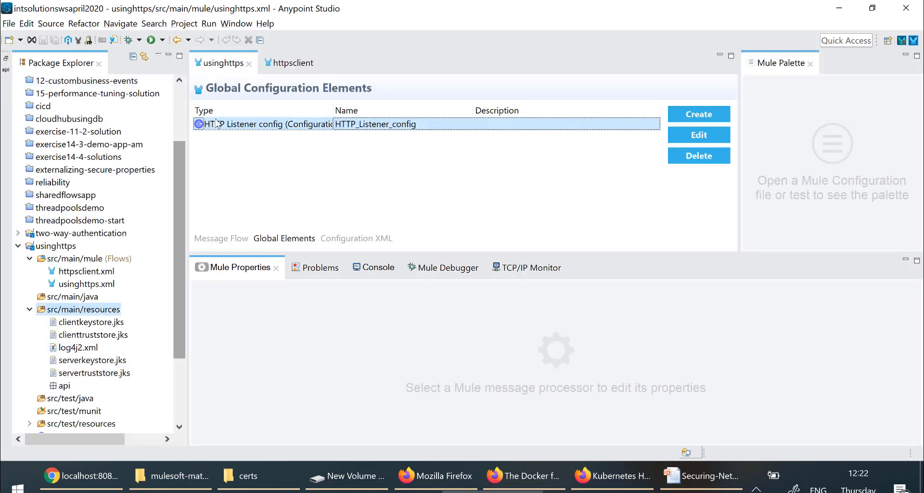
pyautogui.click(240, 127)
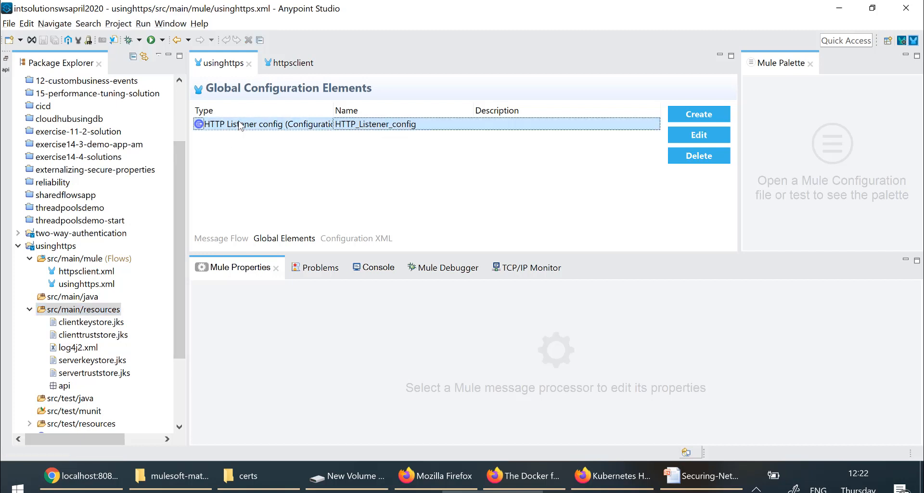
pyautogui.click(89, 323)
pyautogui.click(88, 336)
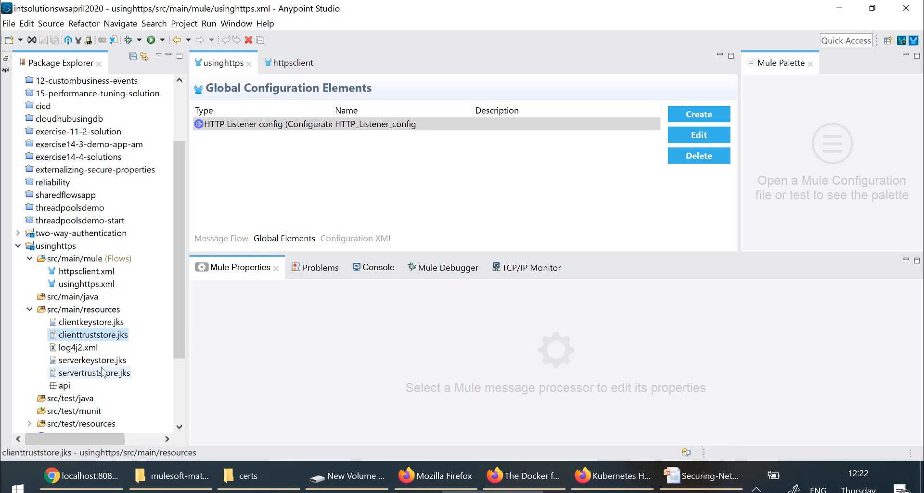
pyautogui.click(103, 373)
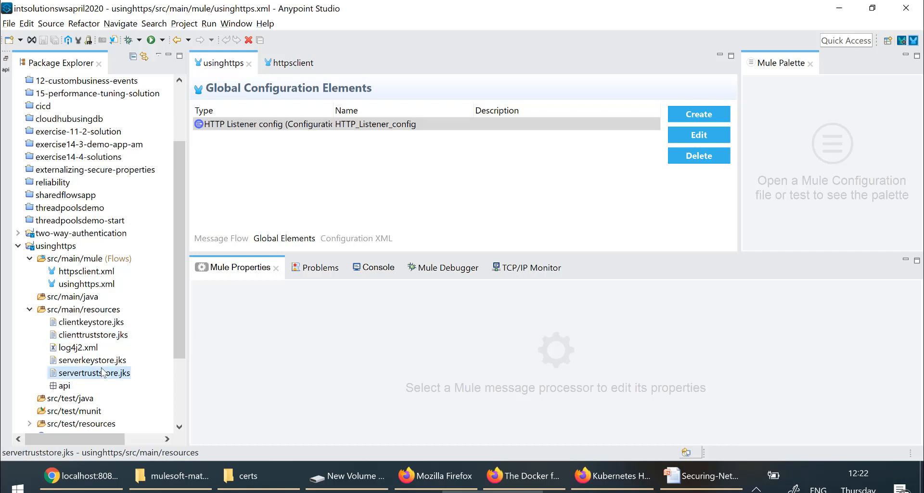
# Step: Review HTTP_Listener_config's TLS settings, then close its properties dialog
pyautogui.click(386, 126)
pyautogui.doubleClick(386, 126)
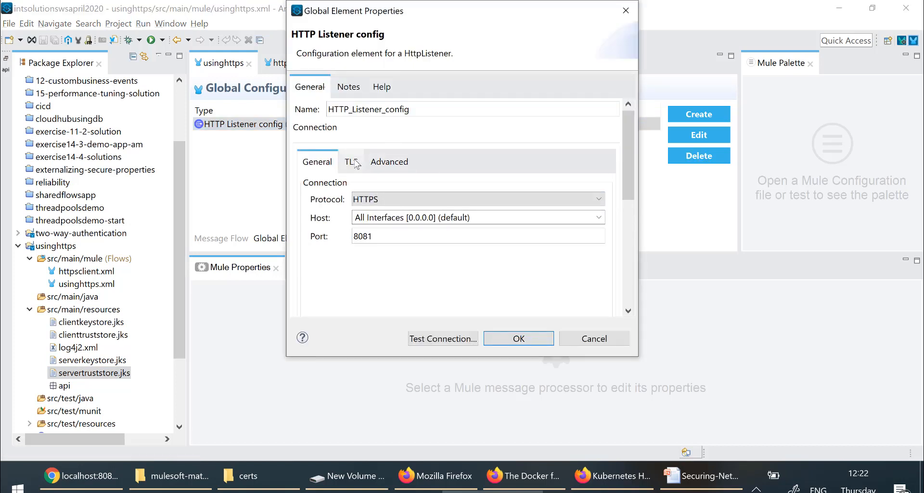
pyautogui.click(359, 162)
pyautogui.scroll(-3, 358, 163)
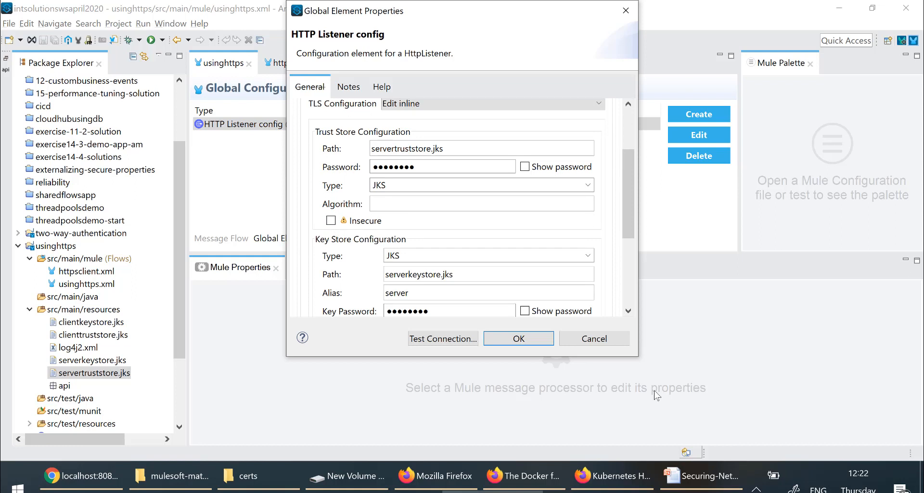
pyautogui.click(592, 339)
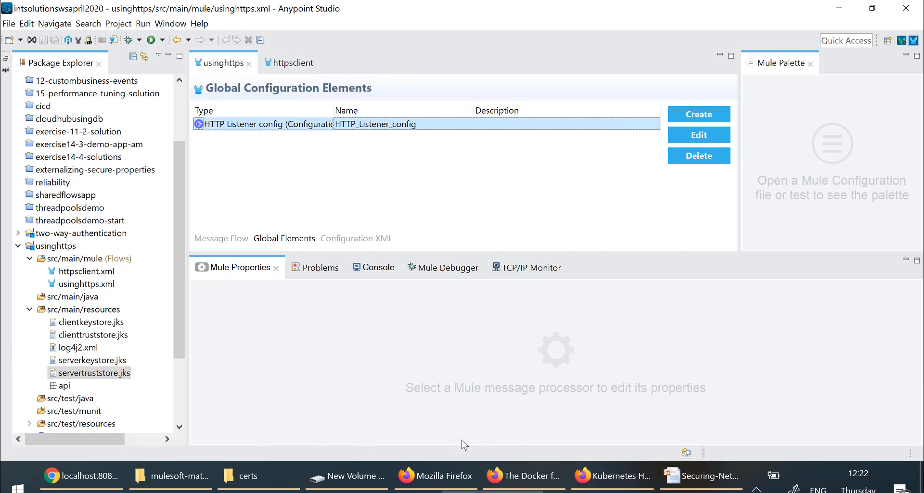
# Step: Search the Start menu for 'key' and run KeyStore Explorer as administrator
pyautogui.press('super')
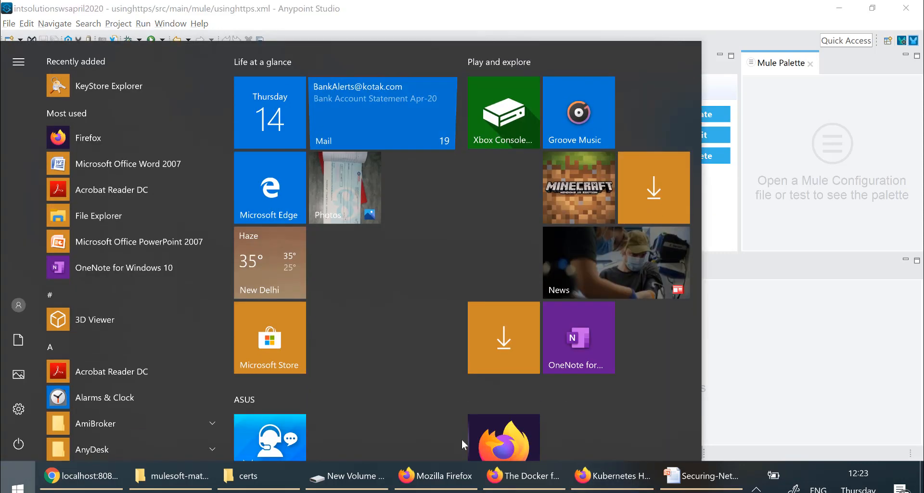
pyautogui.press('super')
pyautogui.press('super')
pyautogui.write('key')
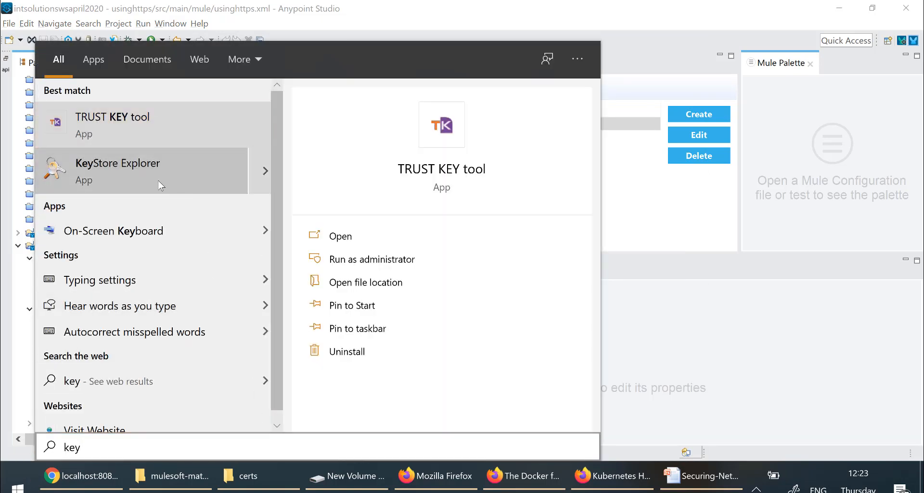
pyautogui.rightClick(157, 180)
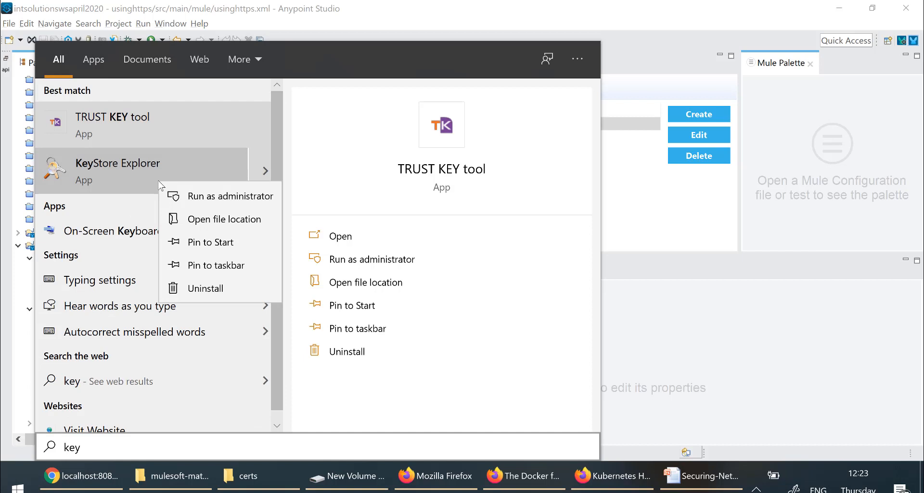
pyautogui.click(198, 196)
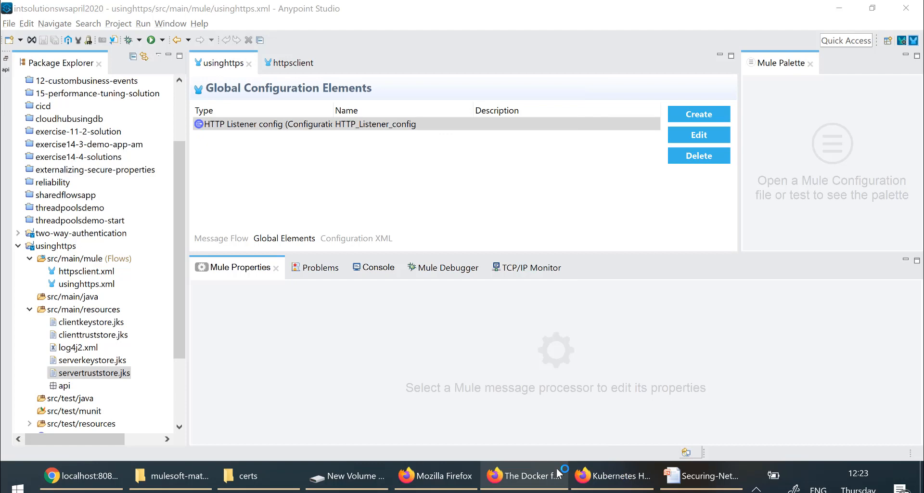
# Step: Open a new Firefox tab and load the Google home page
pyautogui.moveTo(559, 472)
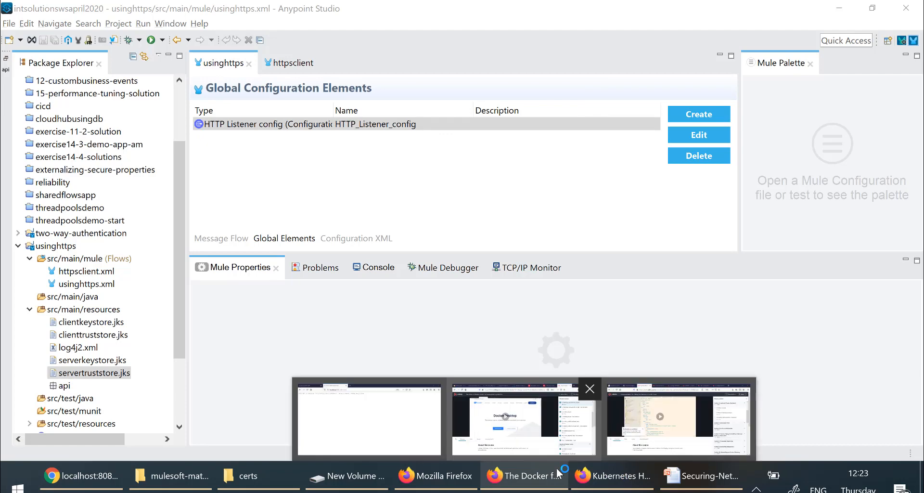
pyautogui.click(370, 421)
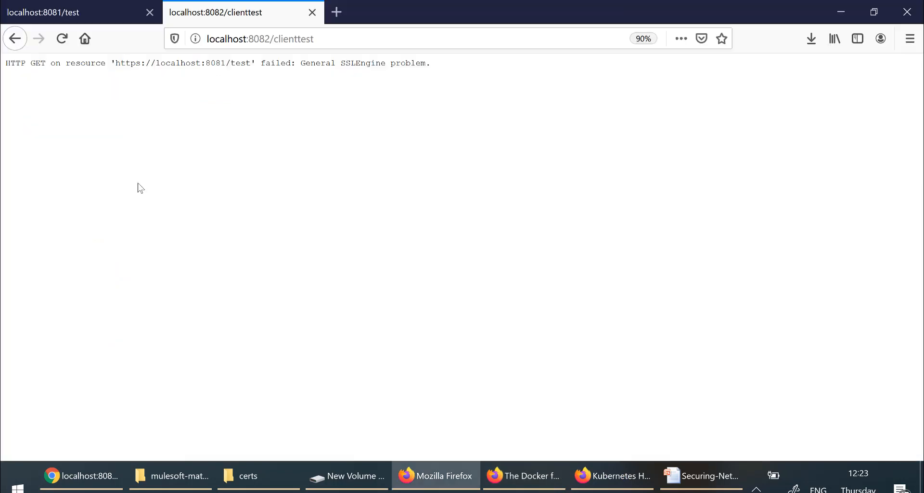
pyautogui.click(339, 19)
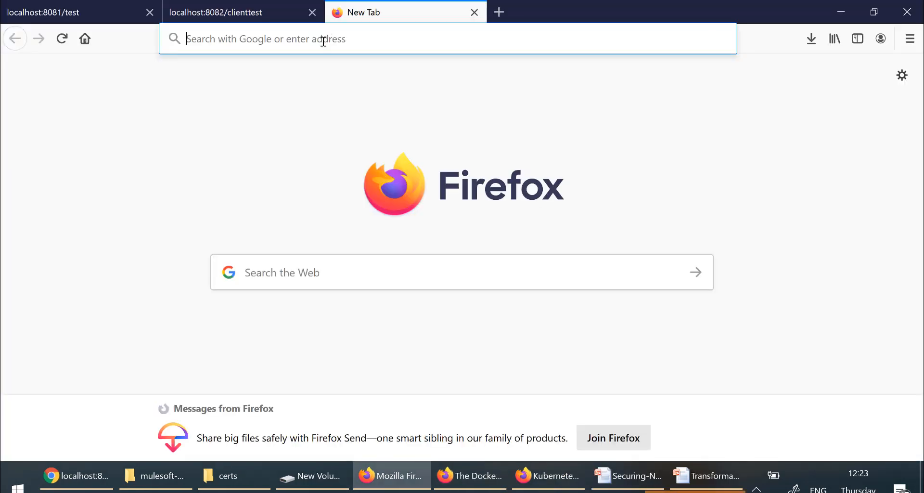
pyautogui.click(323, 38)
pyautogui.write('google.co.in')
pyautogui.press('Return')
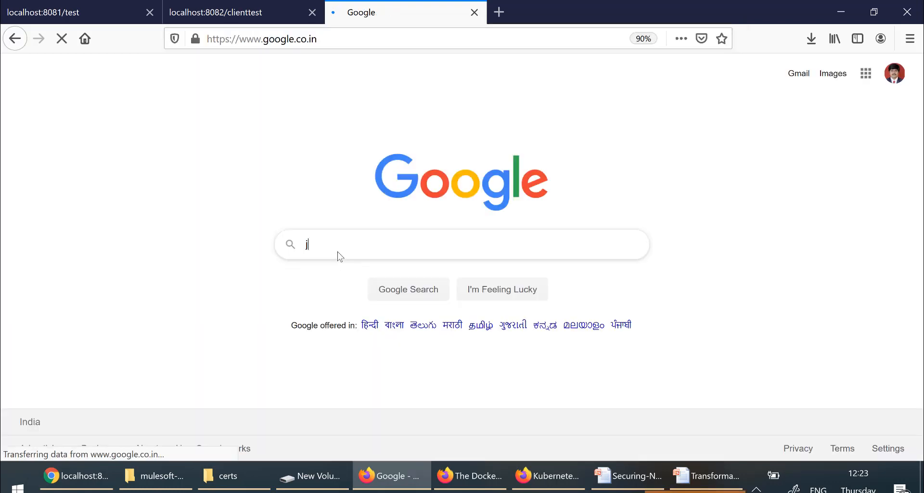
# Step: Search 'keystore explorer download' and open the Download - KeyStore Explorer page
pyautogui.write('jeystore')
pyautogui.press('BackSpace')
pyautogui.press('BackSpace')
pyautogui.press('BackSpace')
pyautogui.press('BackSpace')
pyautogui.press('BackSpace')
pyautogui.press('BackSpace')
pyautogui.press('BackSpace')
pyautogui.press('BackSpace')
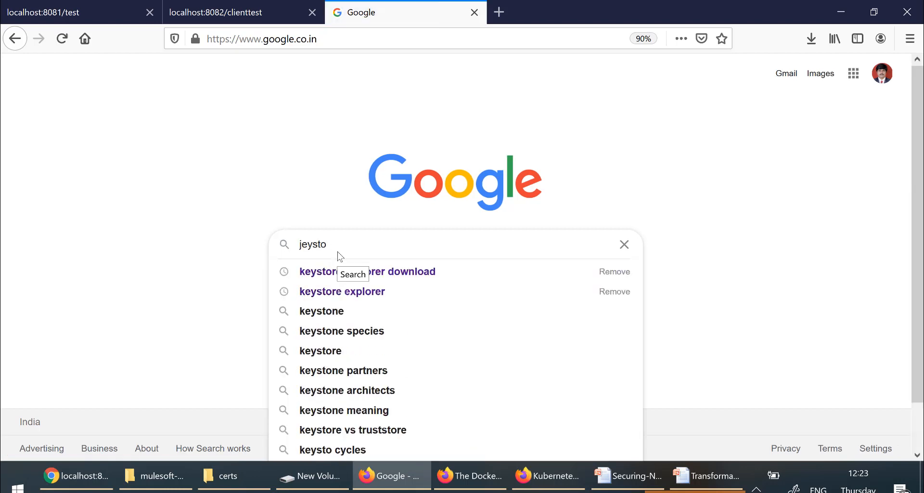
pyautogui.write('keystore')
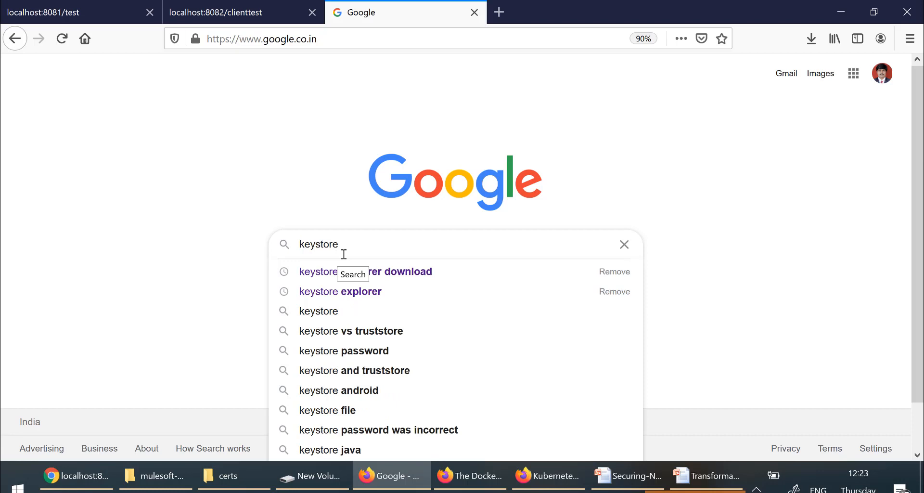
pyautogui.click(424, 278)
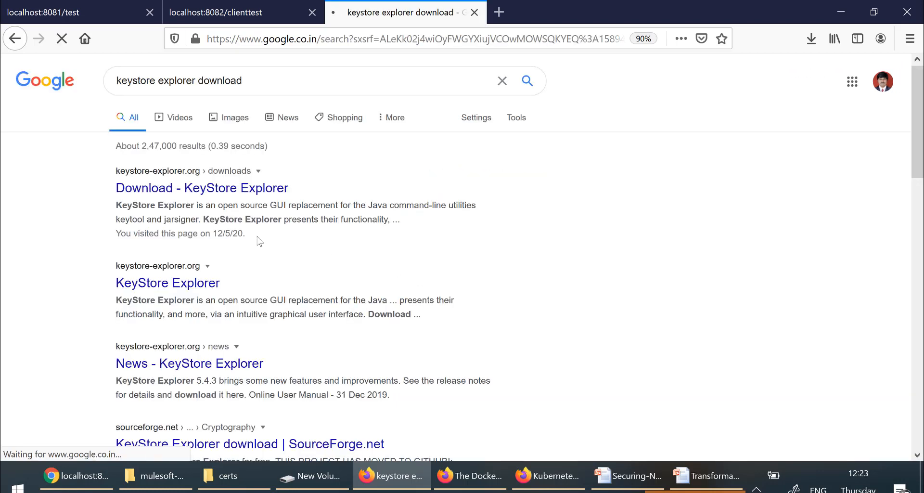
pyautogui.click(173, 191)
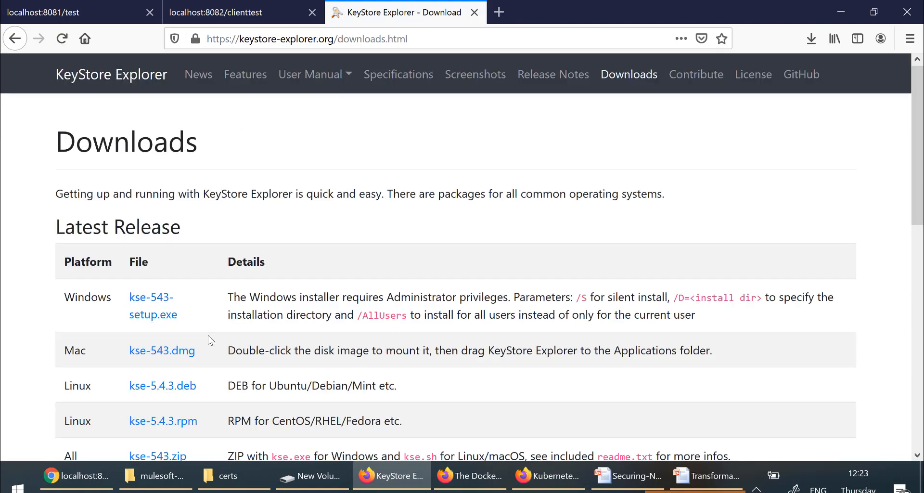
pyautogui.scroll(-3, 211, 341)
pyautogui.scroll(3, 208, 336)
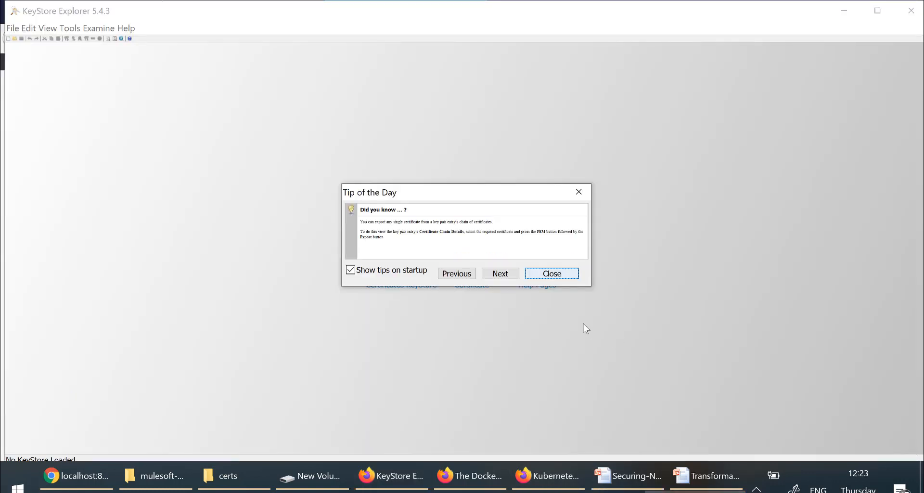
# Step: Dismiss Tip of the Day and create a new JKS keystore
pyautogui.click(552, 273)
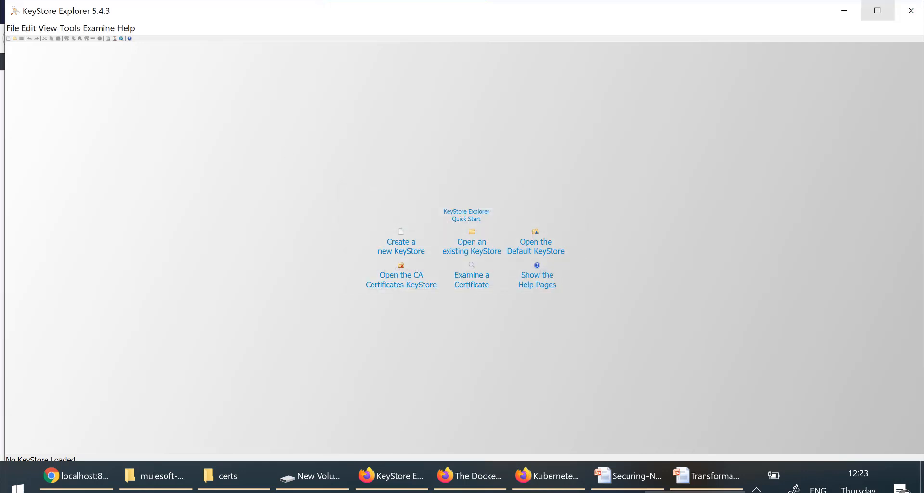
pyautogui.click(11, 30)
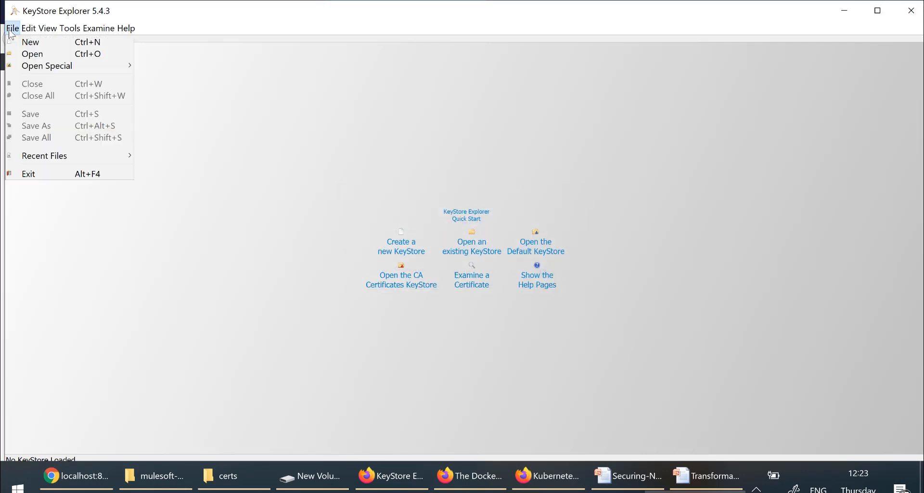
pyautogui.click(27, 48)
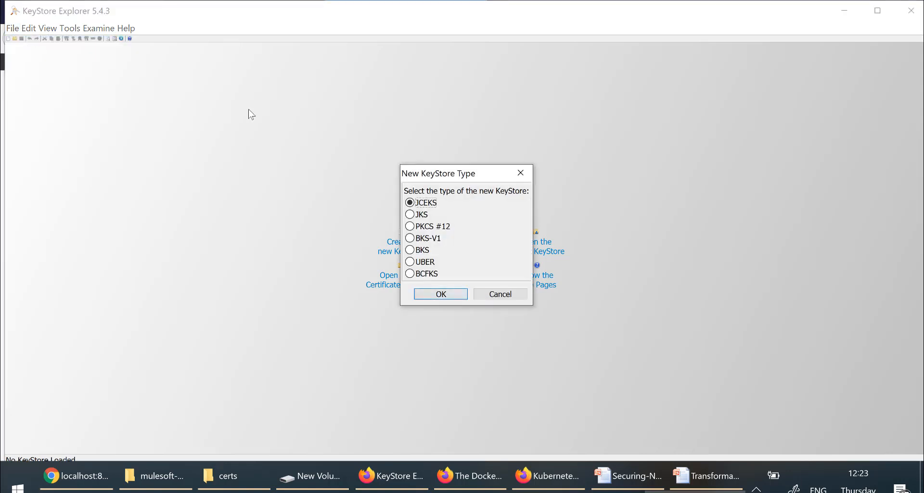
pyautogui.click(410, 214)
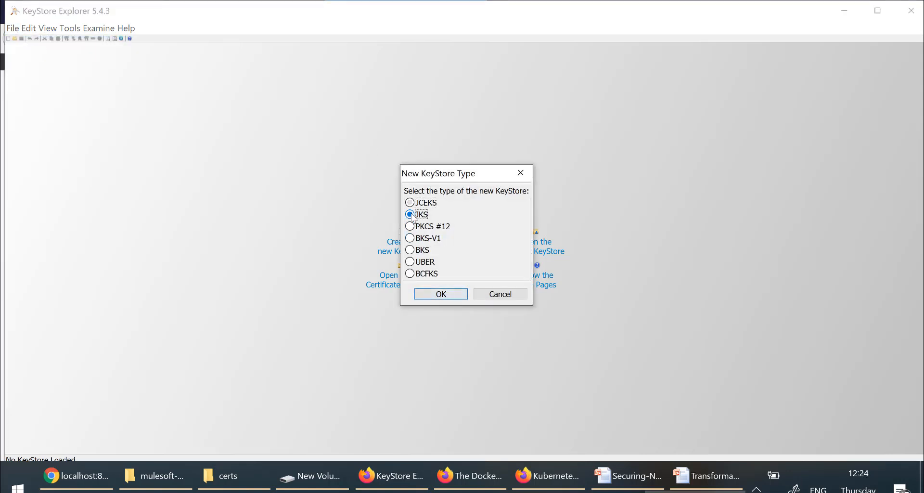
pyautogui.click(457, 294)
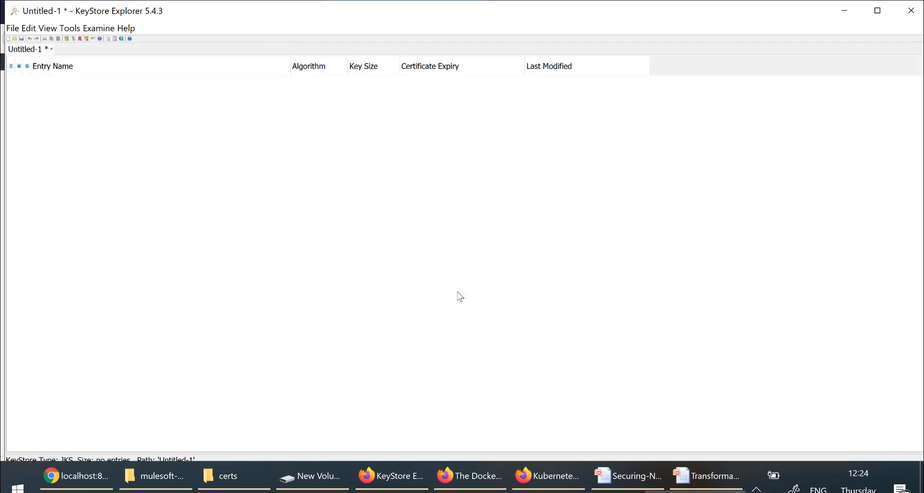
# Step: Password-protect the keystore and save it as root.jks in the certs folder
pyautogui.hotkey('ctrl', 's')
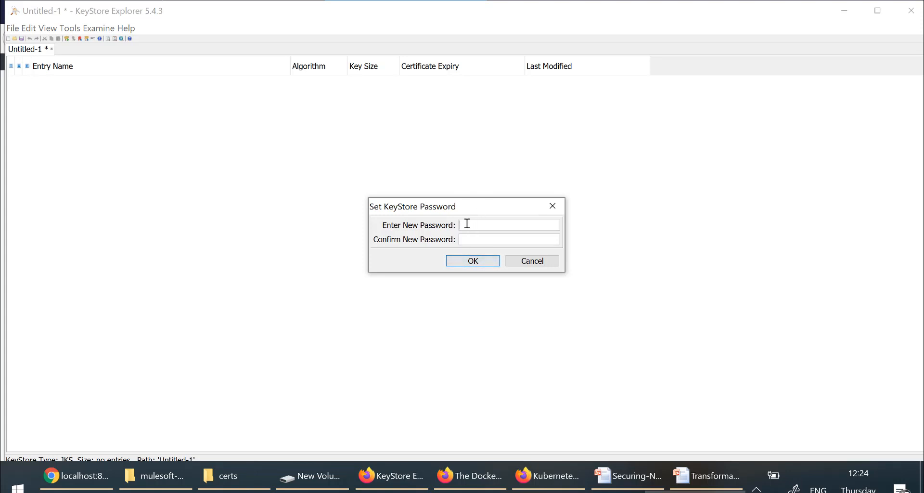
pyautogui.write('••••••')
pyautogui.press('Tab')
pyautogui.write('••••••••')
pyautogui.press('Return')
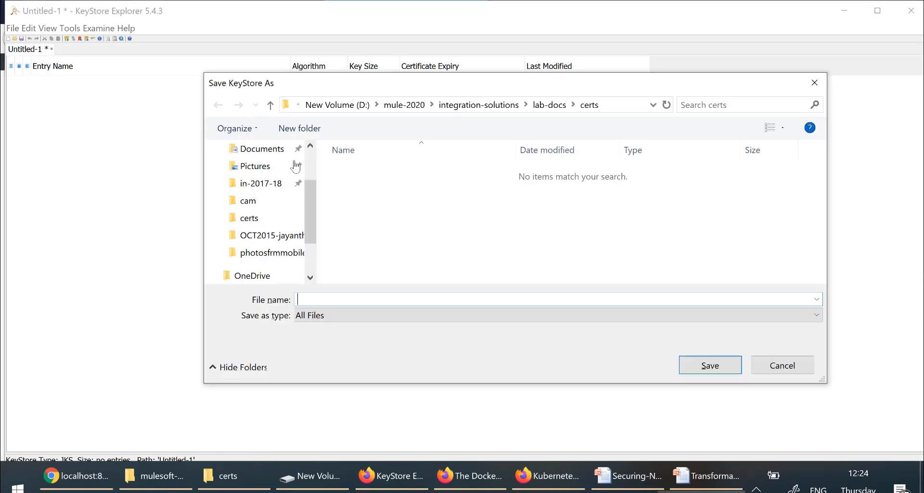
pyautogui.click(617, 105)
pyautogui.click(327, 302)
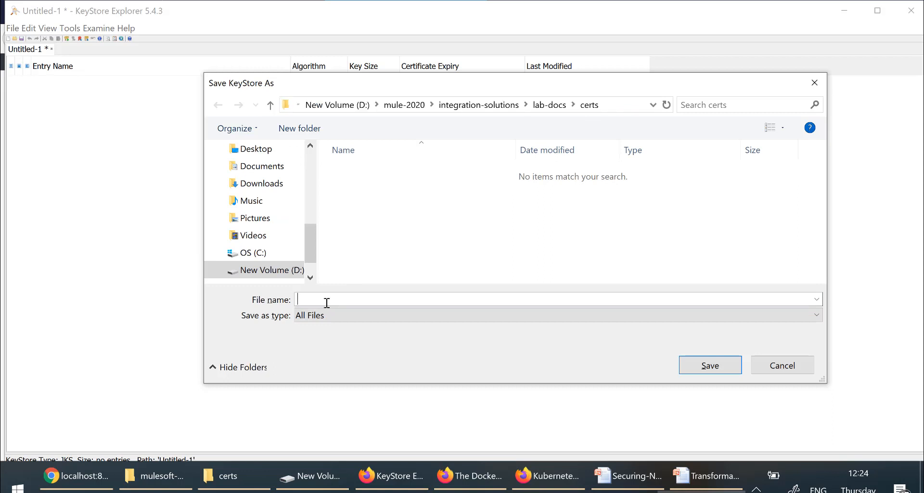
pyautogui.write('root')
pyautogui.write('.jks')
pyautogui.press('Return')
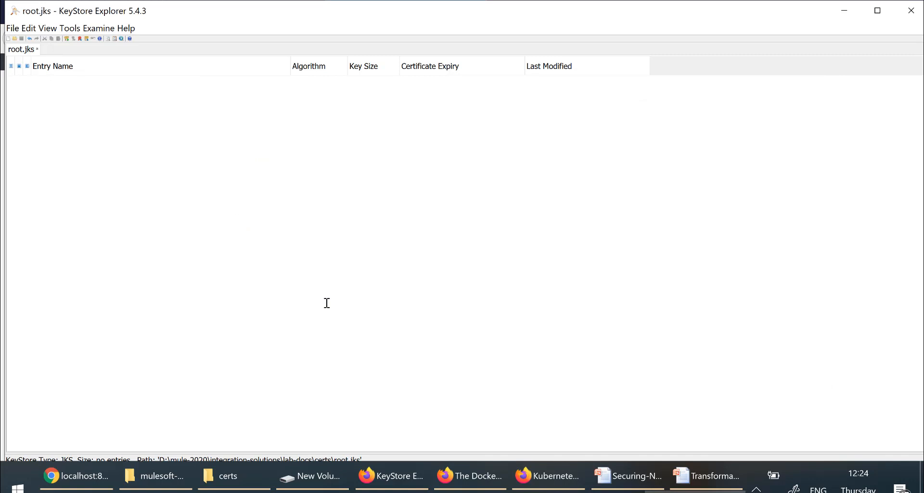
# Step: Start generating a new RSA 2048 key pair in the empty keystore
pyautogui.rightClick(118, 148)
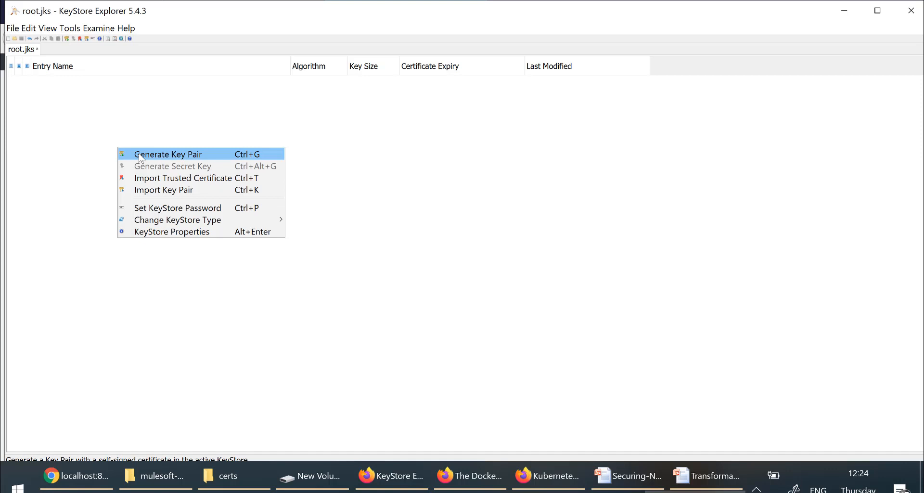
pyautogui.click(141, 156)
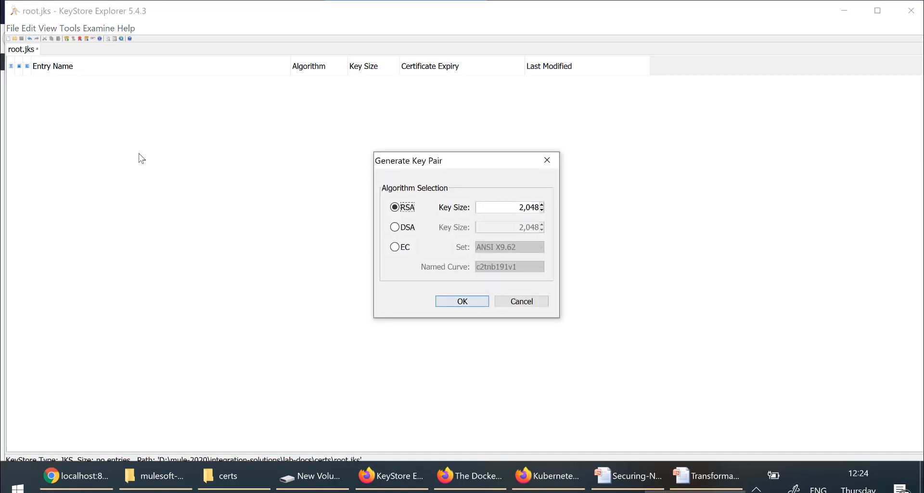
pyautogui.click(469, 304)
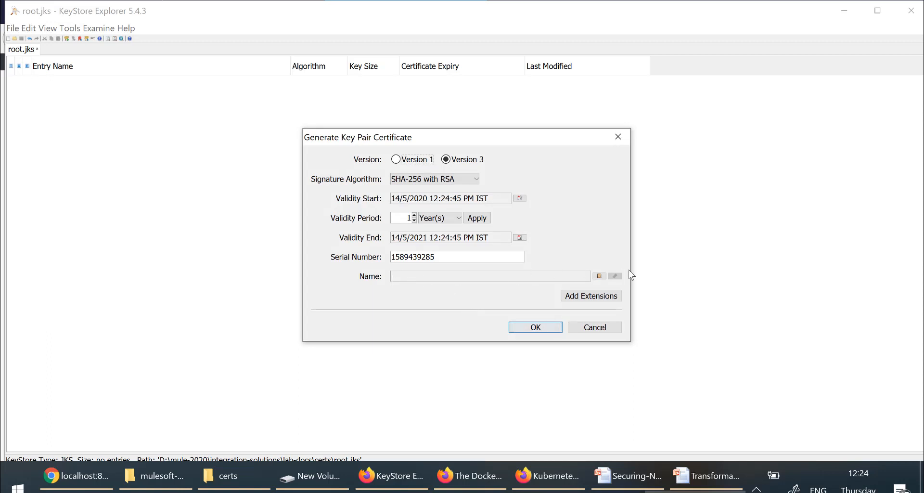
# Step: Set the subject name to CN=root, OU=rootou, O=rootorg, L=blr, ST=ka, C=in
pyautogui.click(603, 278)
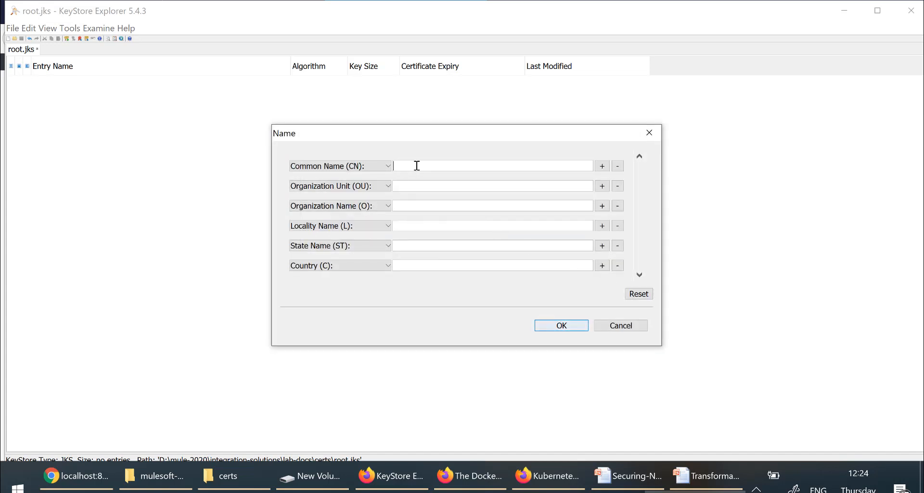
pyautogui.write('root')
pyautogui.press('Tab')
pyautogui.click(414, 185)
pyautogui.write('rootou')
pyautogui.press('Tab')
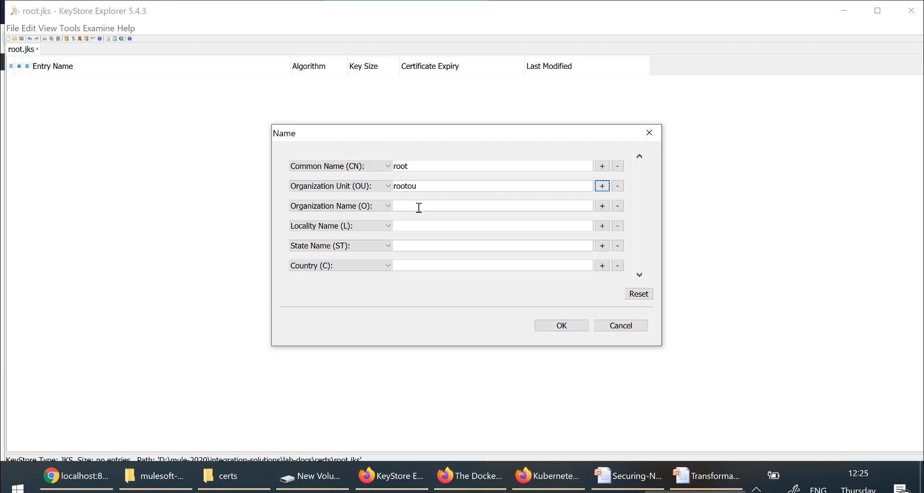
pyautogui.click(419, 207)
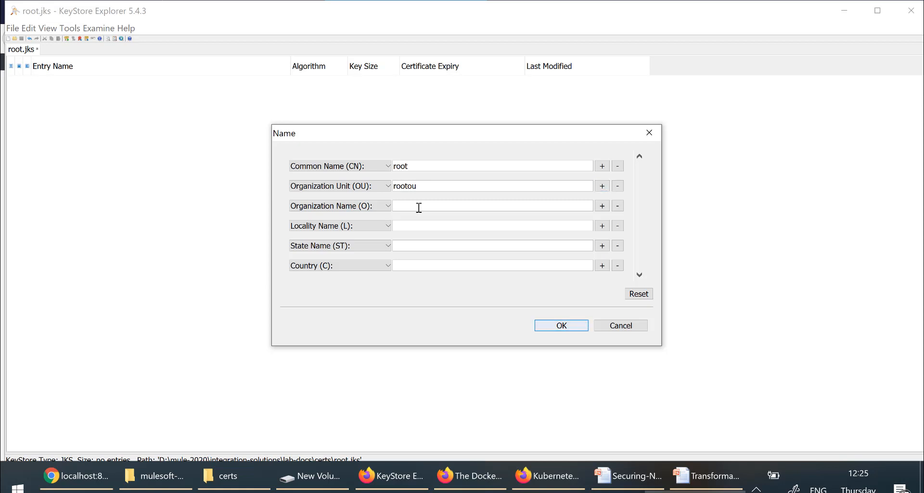
pyautogui.write('rootorg')
pyautogui.click(401, 229)
pyautogui.write('blr')
pyautogui.click(421, 244)
pyautogui.write('ka')
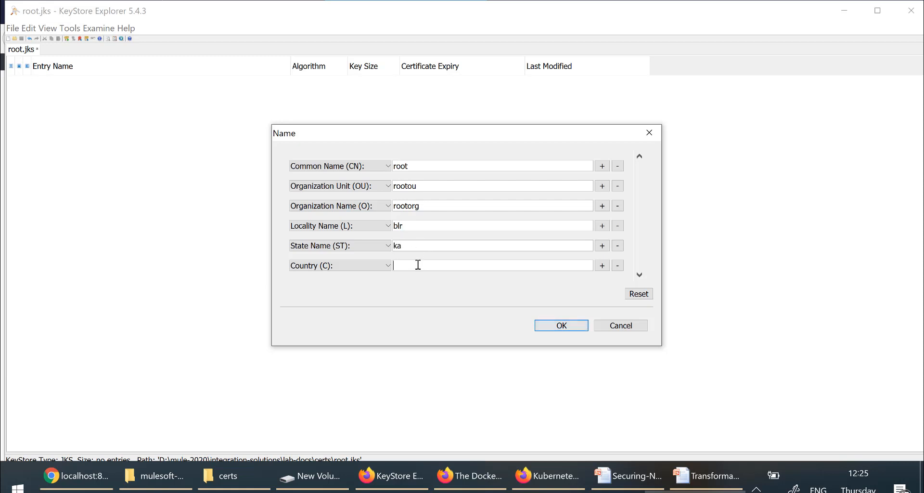
pyautogui.write(',C=in')
pyautogui.click(573, 331)
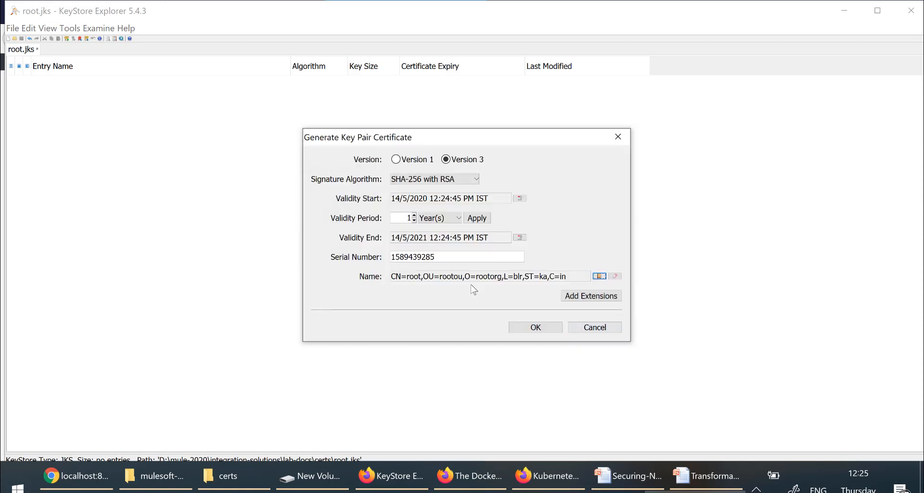
# Step: Add a Basic Constraints extension marking the subject as a CA
pyautogui.click(596, 299)
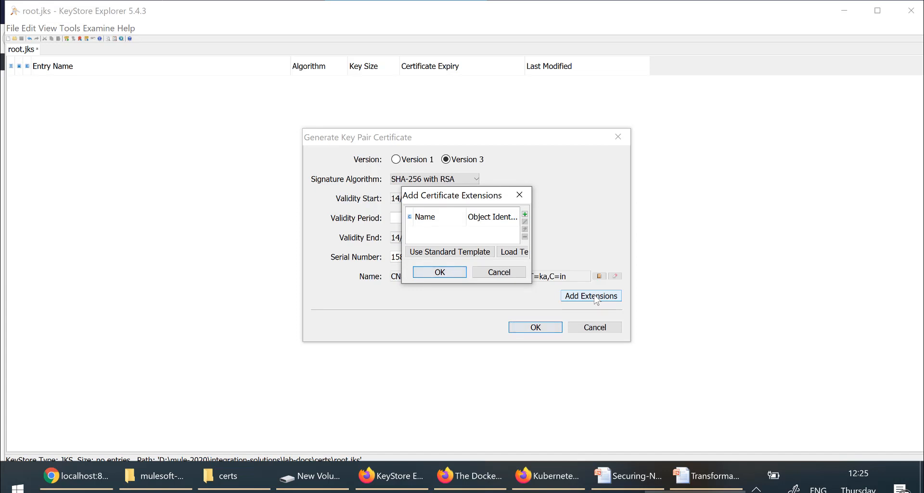
pyautogui.click(525, 214)
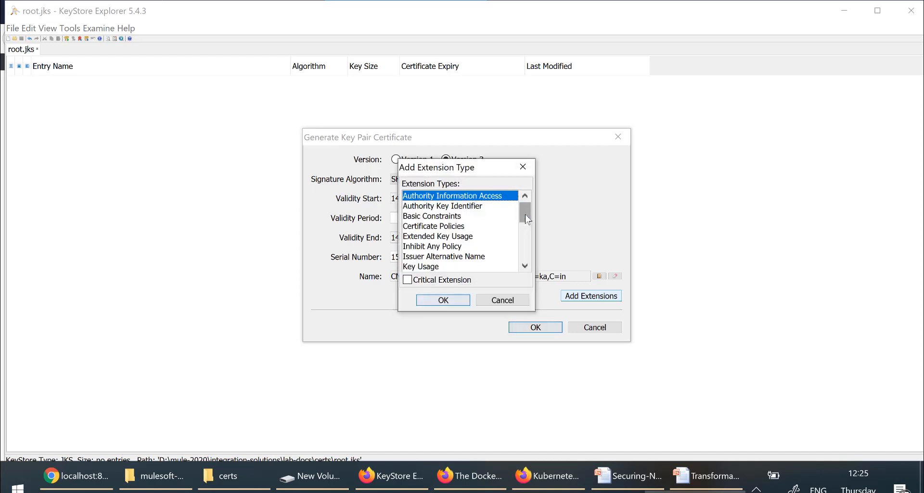
pyautogui.click(452, 217)
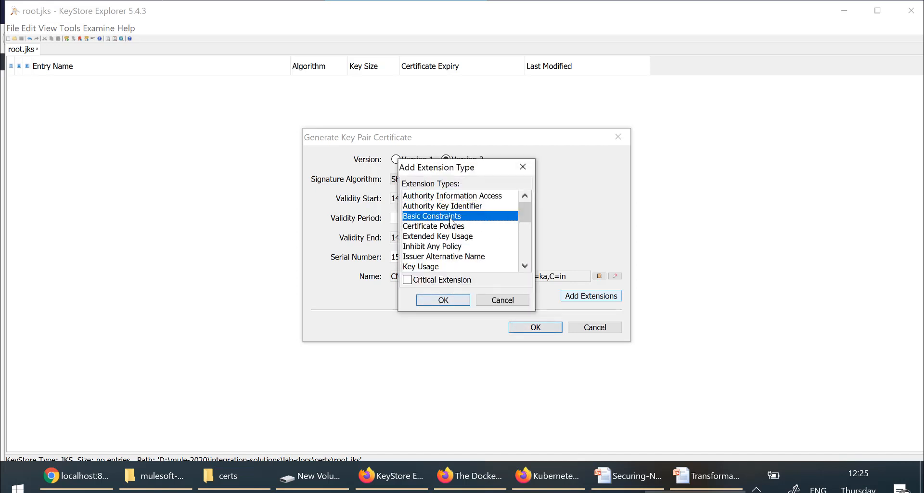
pyautogui.click(443, 300)
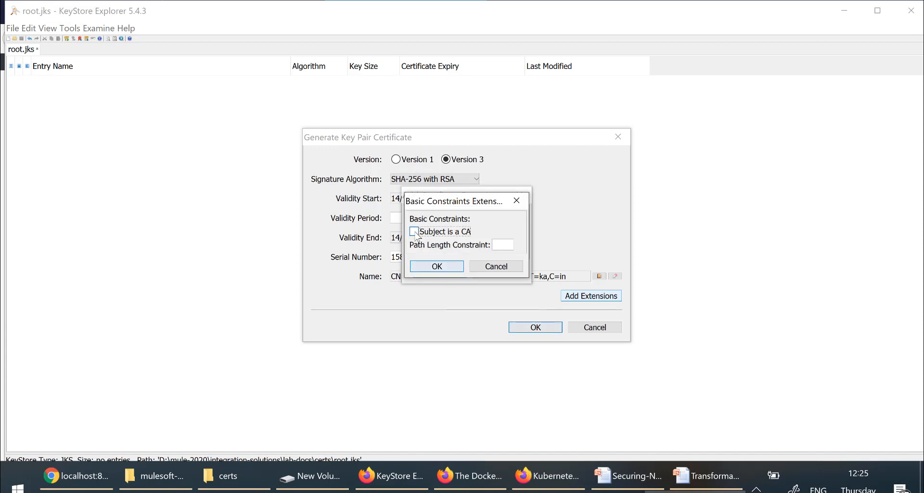
pyautogui.click(416, 234)
pyautogui.click(440, 272)
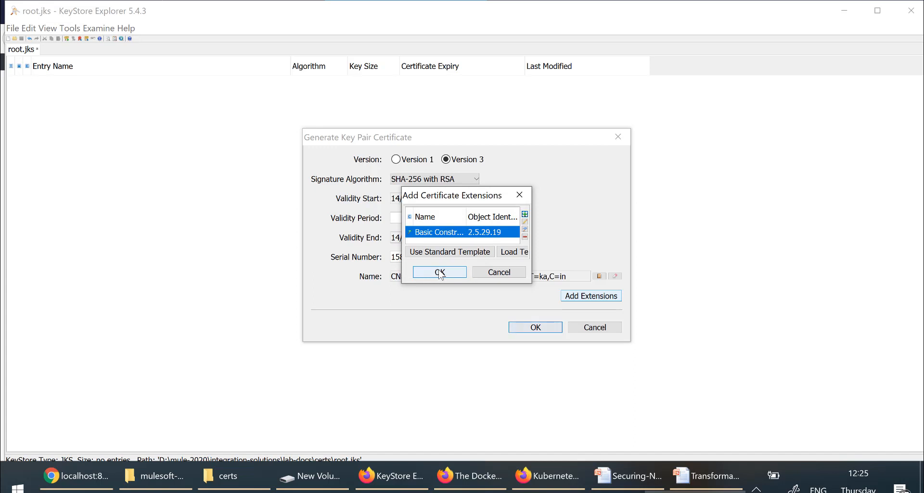
pyautogui.click(440, 273)
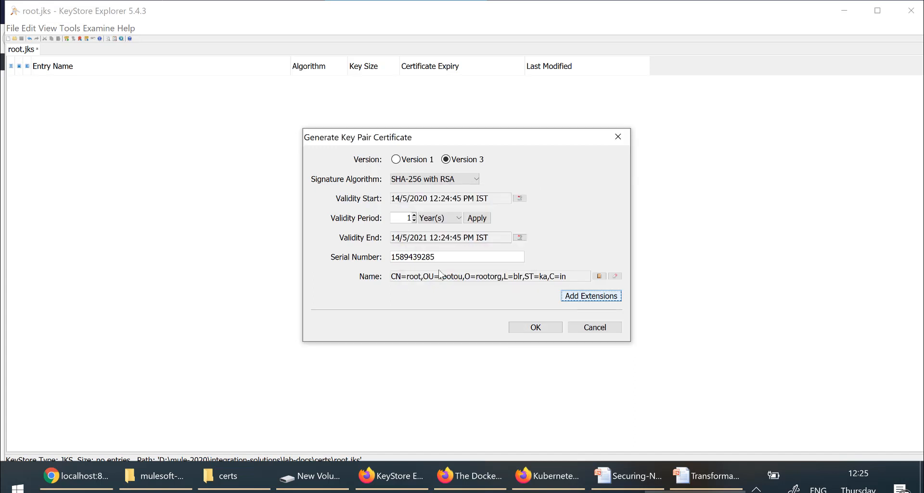
# Step: Store the key pair under alias root with a key pair password
pyautogui.click(555, 329)
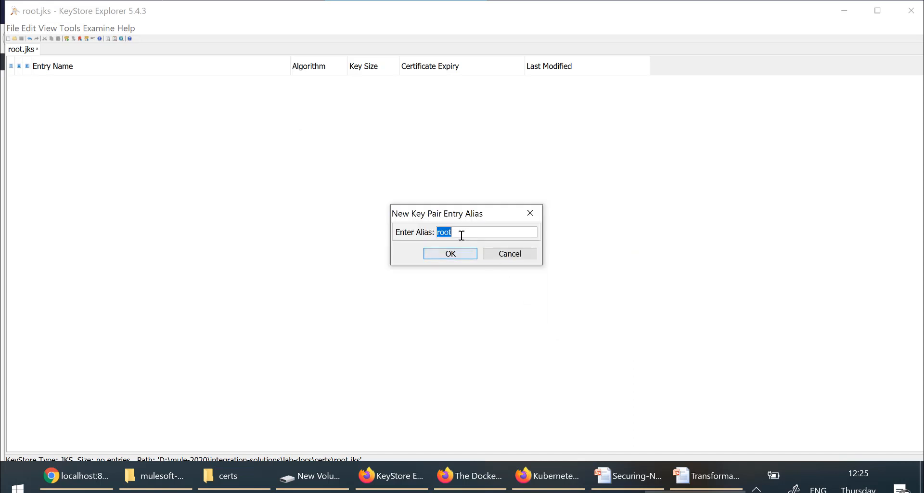
pyautogui.click(453, 259)
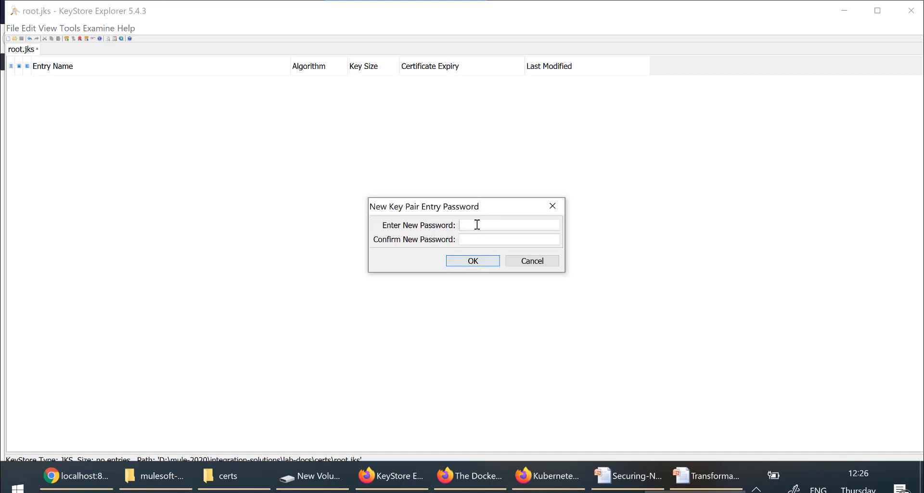
pyautogui.write('1234567812345678')
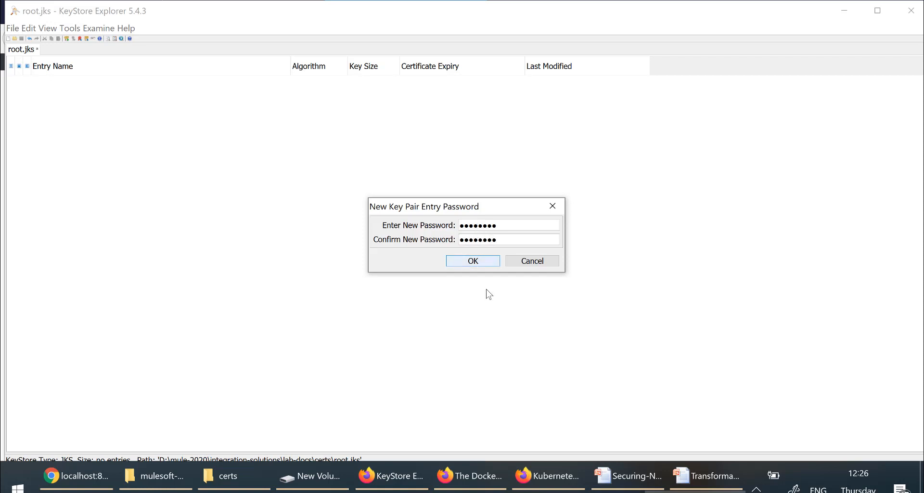
pyautogui.click(475, 260)
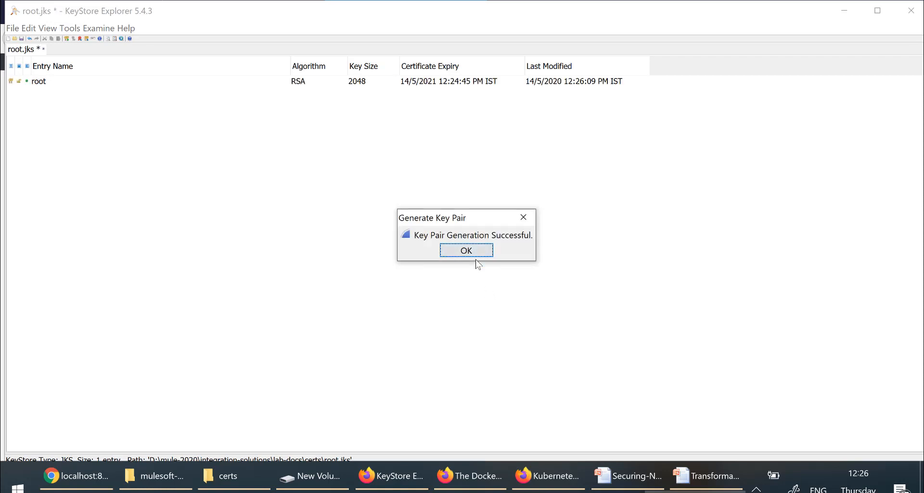
pyautogui.click(469, 253)
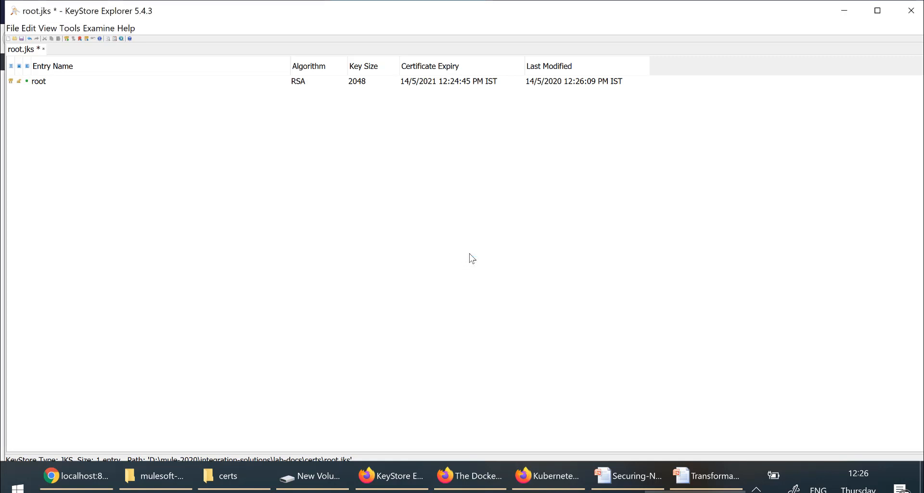
# Step: Save root.jks and create a new empty JKS keystore
pyautogui.hotkey('ctrl', 's')
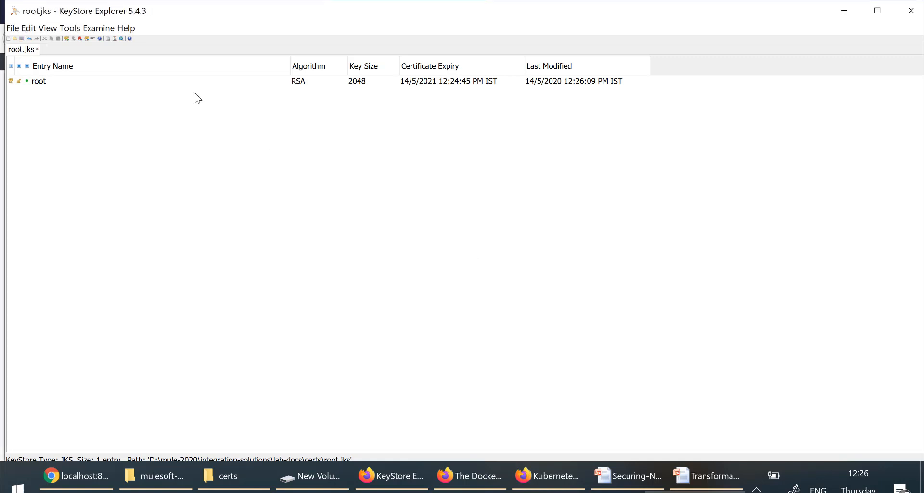
pyautogui.click(48, 86)
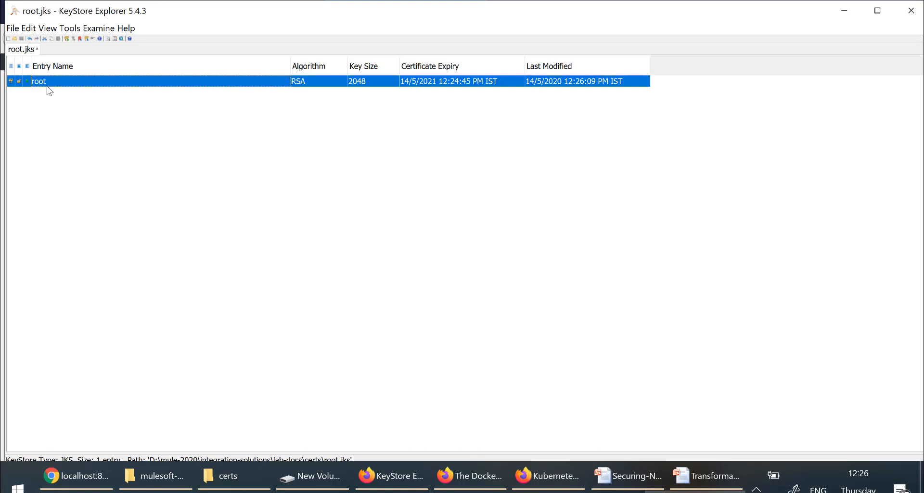
pyautogui.click(13, 29)
pyautogui.click(27, 43)
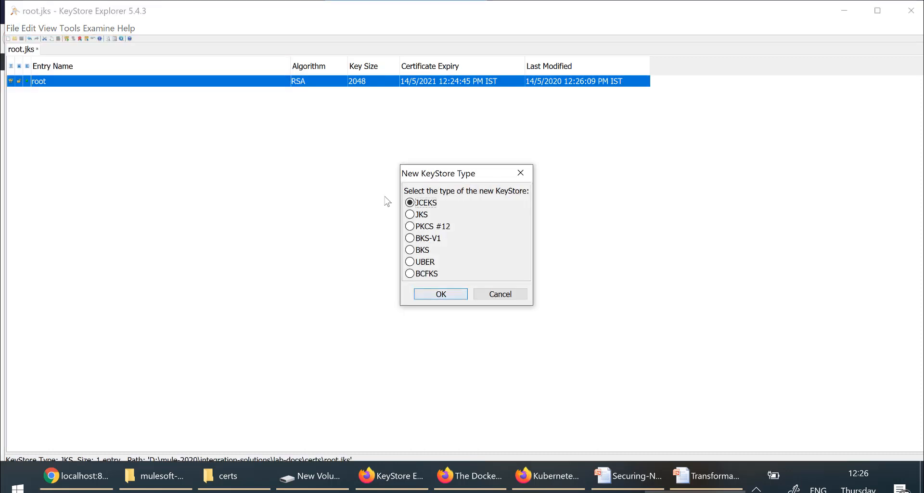
pyautogui.click(417, 215)
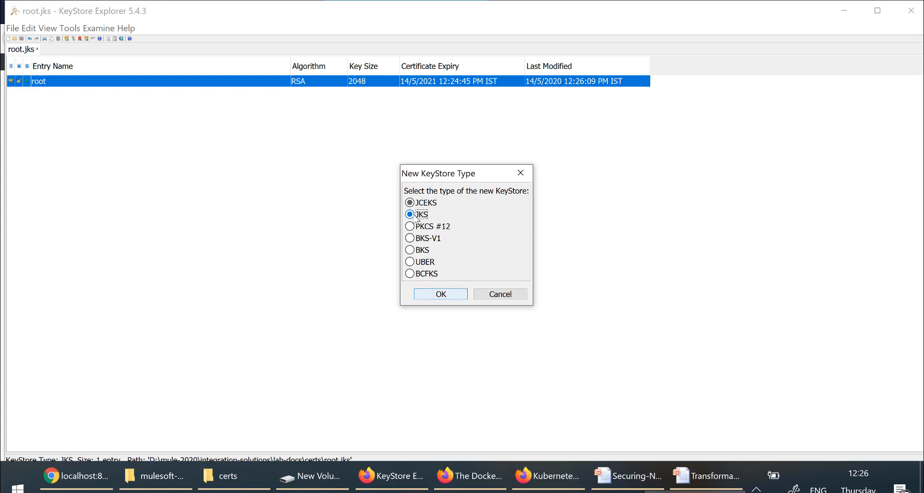
pyautogui.click(456, 298)
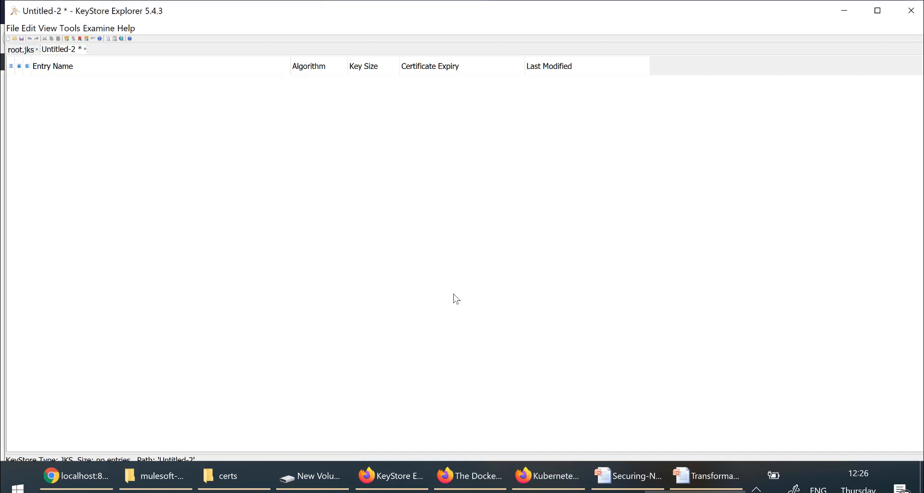
# Step: Password-protect the new keystore and save it as middle.jks
pyautogui.hotkey('ctrl', 's')
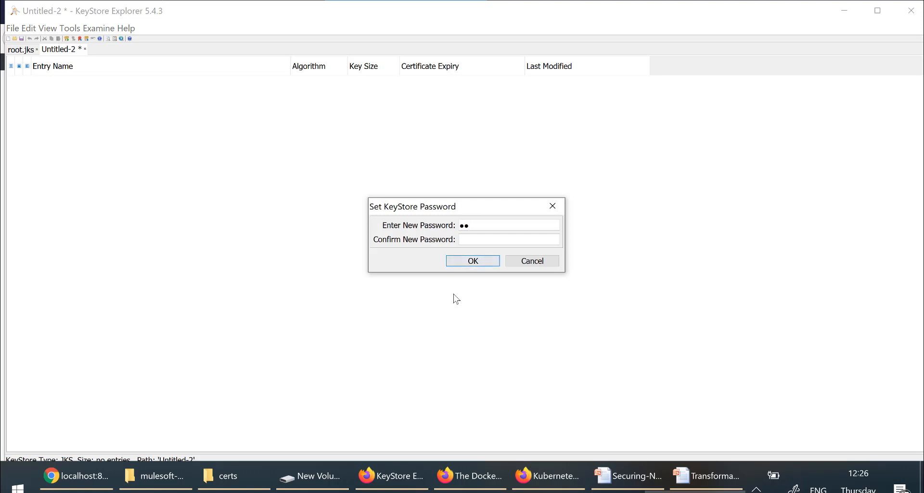
pyautogui.write('••••••••')
pyautogui.press('Tab')
pyautogui.write('••••••••')
pyautogui.press('Return')
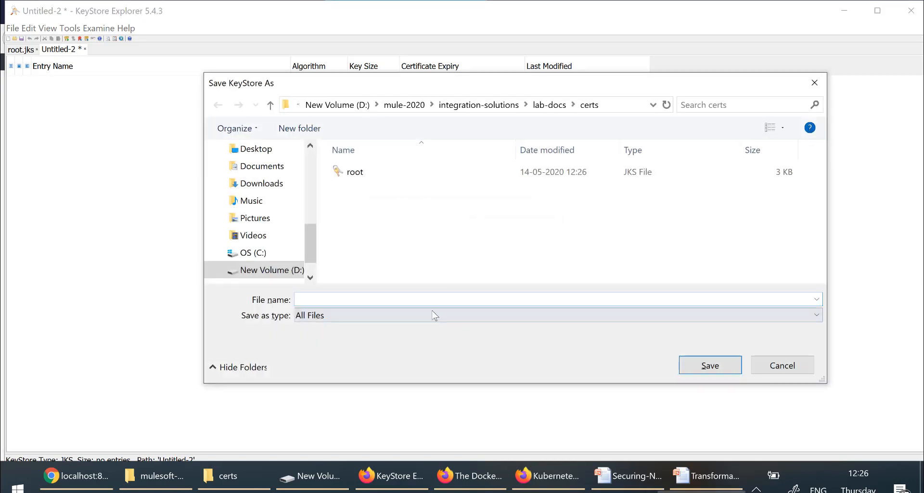
pyautogui.write('middle.jks')
pyautogui.click(713, 369)
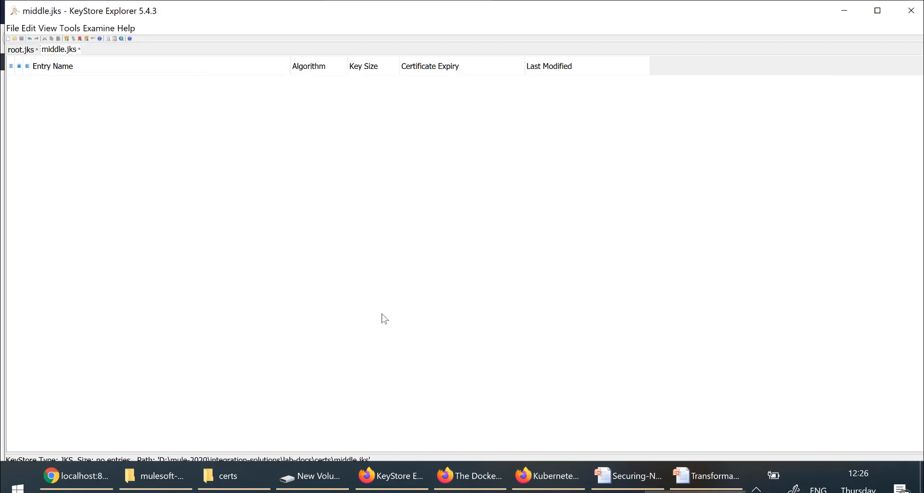
# Step: Start a new RSA 2048-bit key pair in the empty middle.jks keystore
pyautogui.rightClick(116, 164)
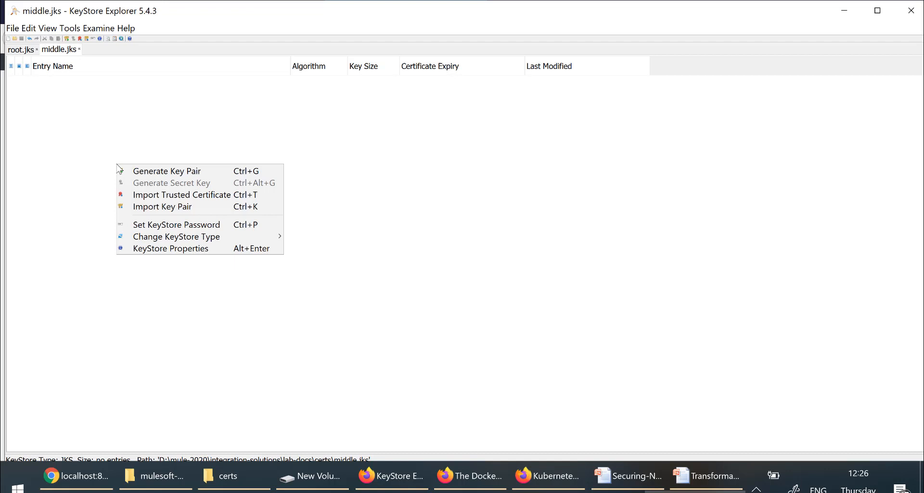
pyautogui.click(148, 172)
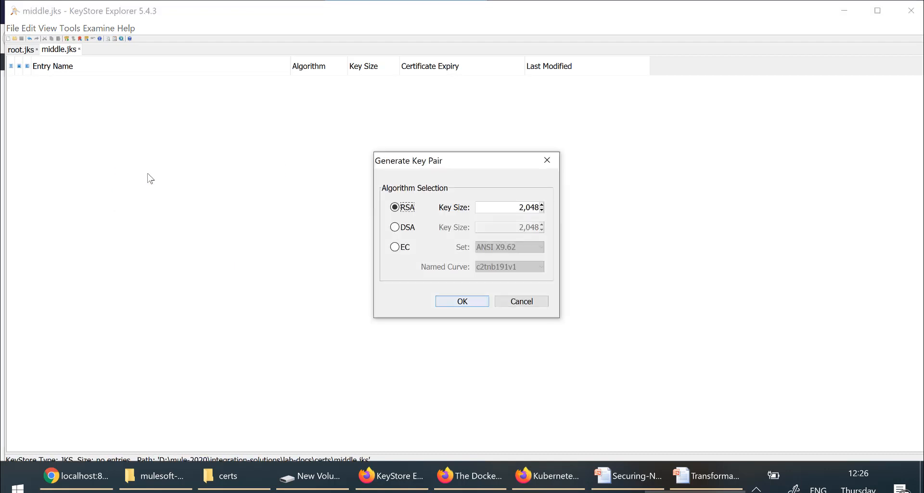
pyautogui.click(478, 307)
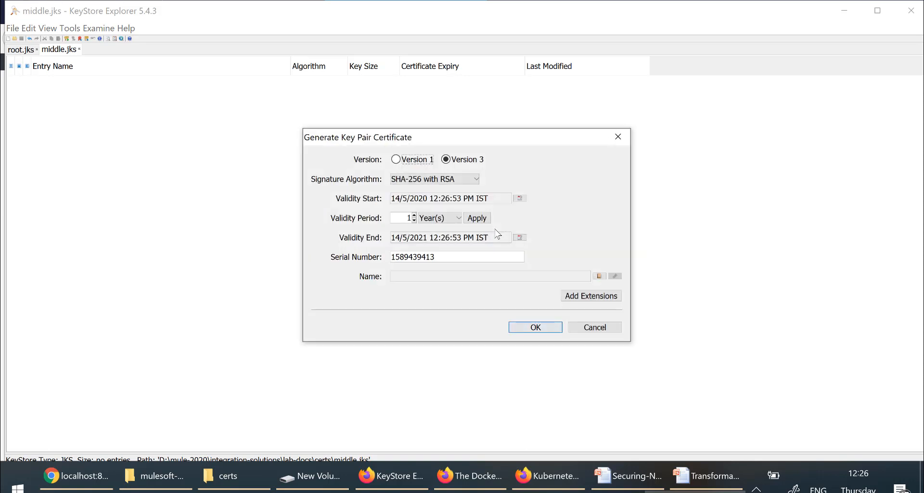
pyautogui.click(598, 275)
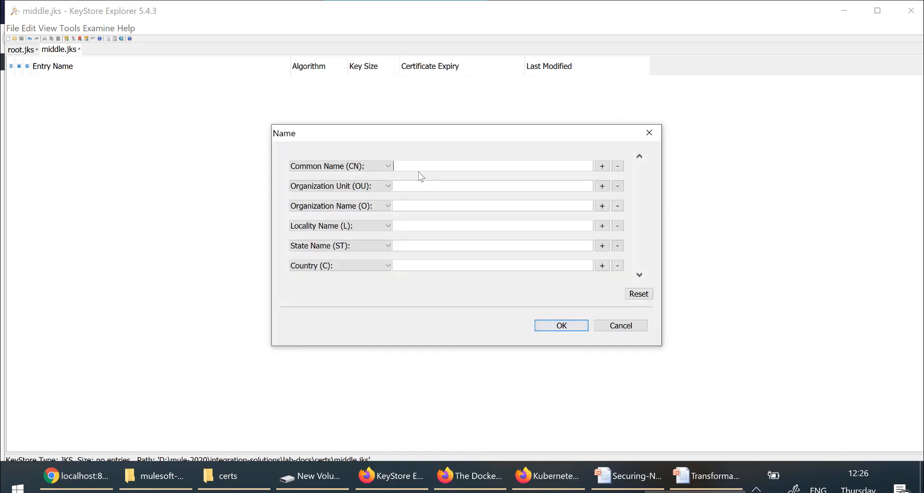
# Step: Fill in the middle certificate's subject name, including organization 'middleorgb', state 'ka', country 'in'
pyautogui.write('middle')
pyautogui.write('midd')
pyautogui.write('leou')
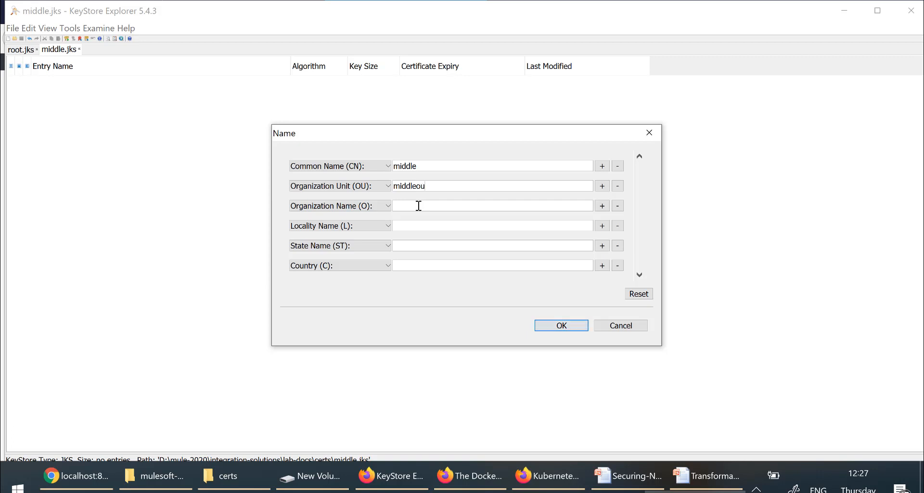
pyautogui.click(419, 205)
pyautogui.write('middl')
pyautogui.write('eorg')
pyautogui.write('blr')
pyautogui.press('Tab')
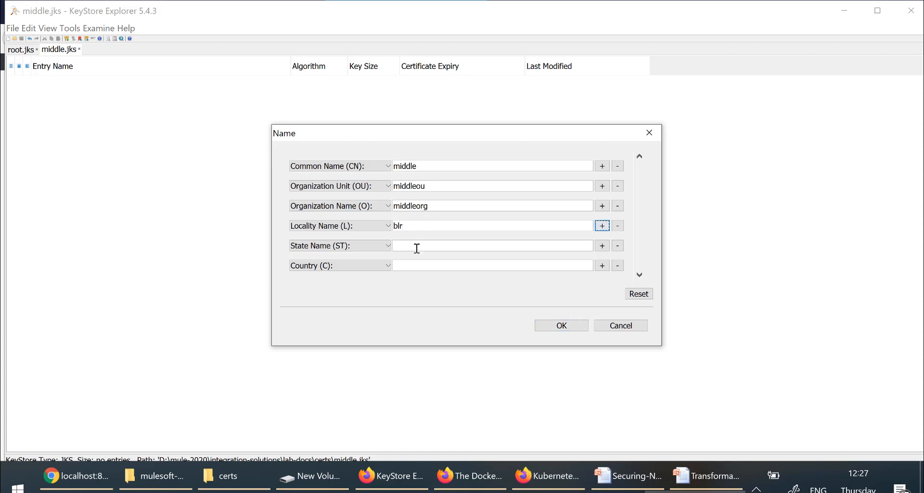
pyautogui.click(416, 246)
pyautogui.write('ka')
pyautogui.click(422, 265)
pyautogui.write('in')
pyautogui.click(563, 327)
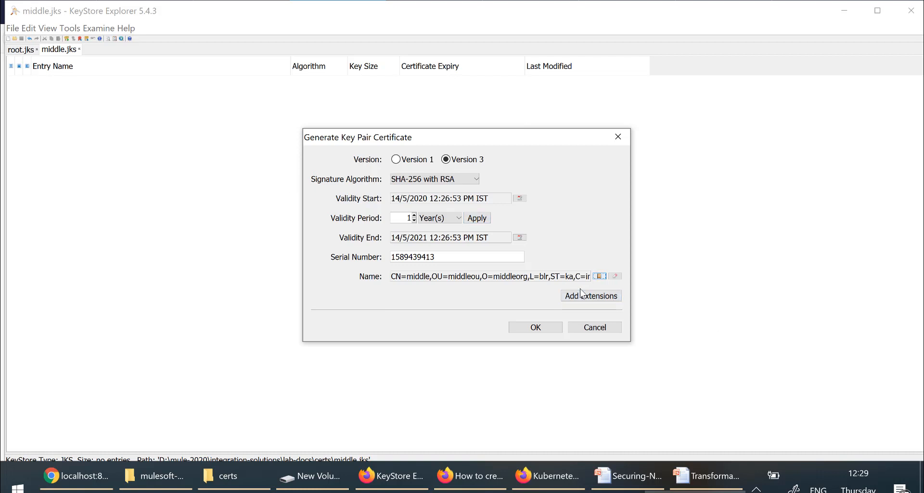
# Step: Generate the key pair under alias 'middle' with a confirmed password, then save middle.jks
pyautogui.click(532, 330)
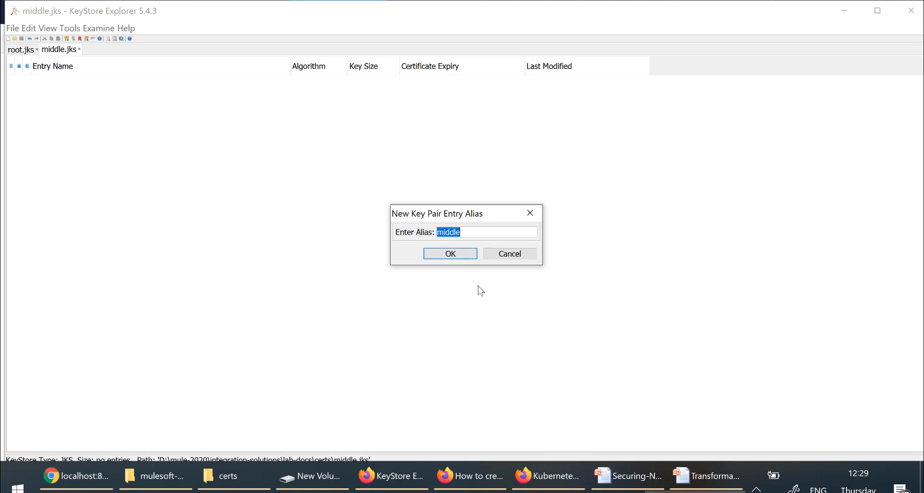
pyautogui.click(448, 256)
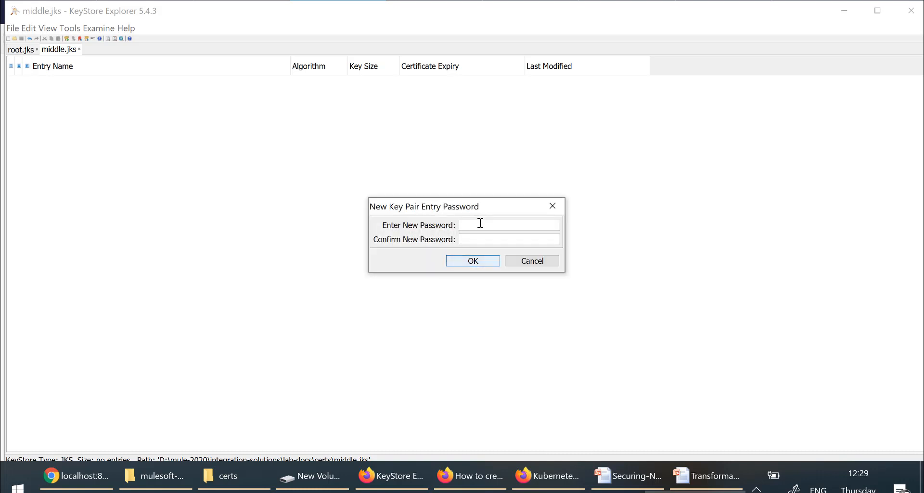
pyautogui.write('••••••••')
pyautogui.press('Tab')
pyautogui.write('••••••••')
pyautogui.press('Return')
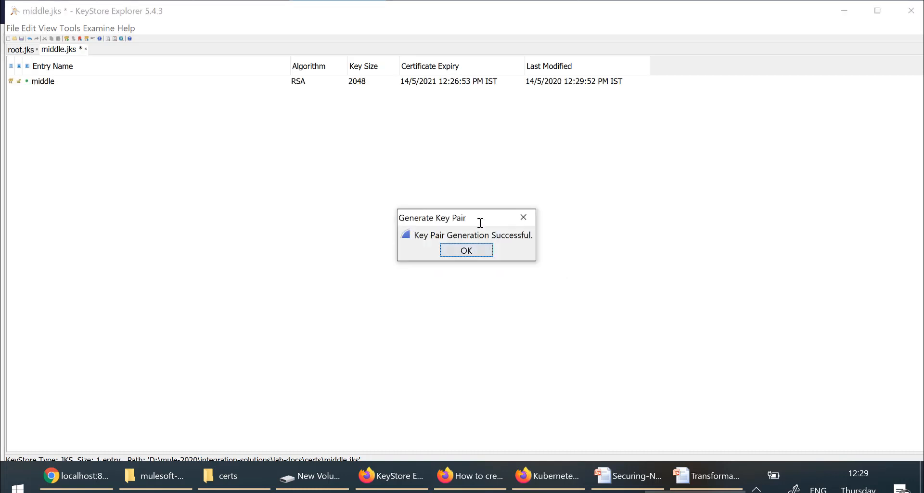
pyautogui.click(478, 250)
pyautogui.hotkey('ctrl', 's')
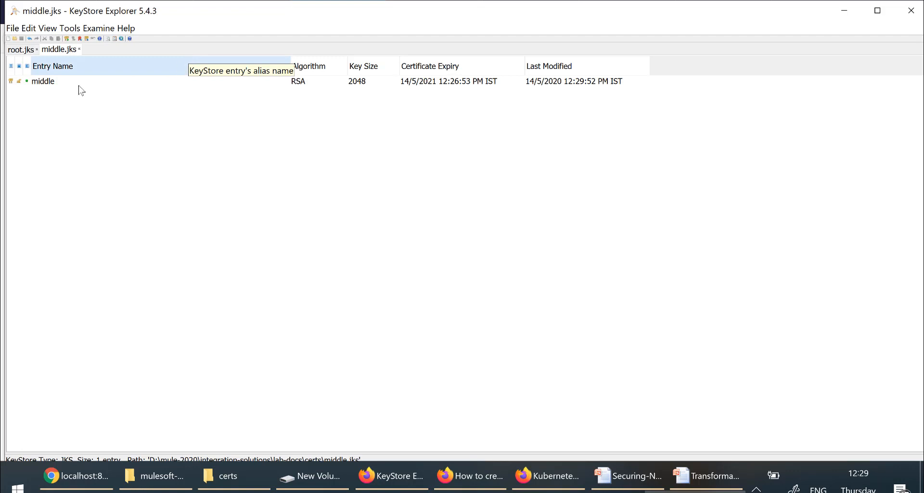
# Step: Generate a PKCS #10 CSR for the middle entry, saved as certs\middle.csr
pyautogui.click(43, 85)
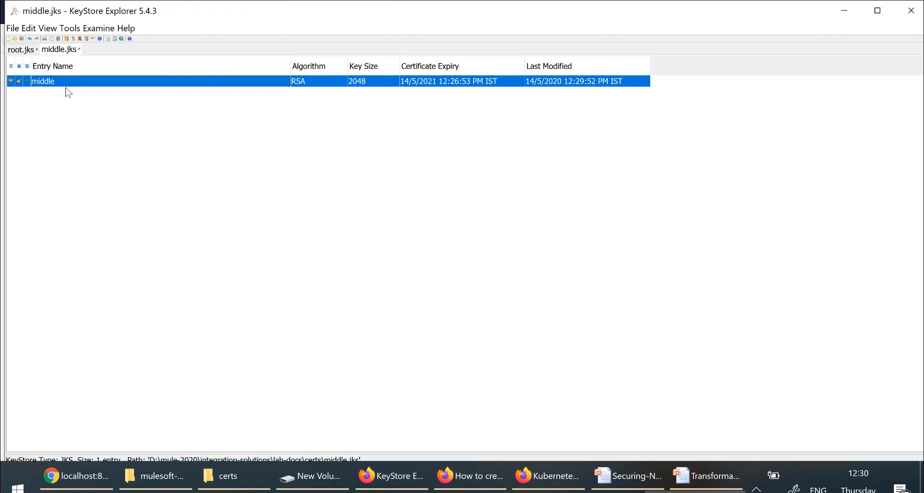
pyautogui.rightClick(92, 85)
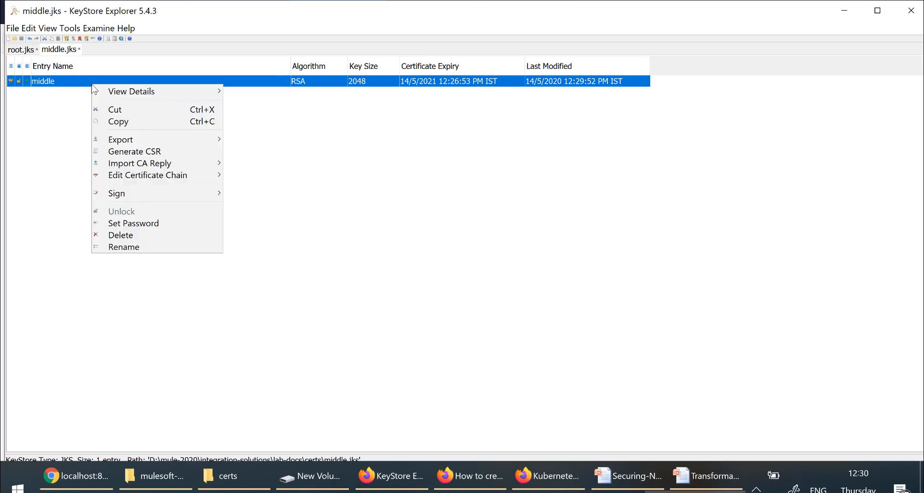
pyautogui.click(143, 152)
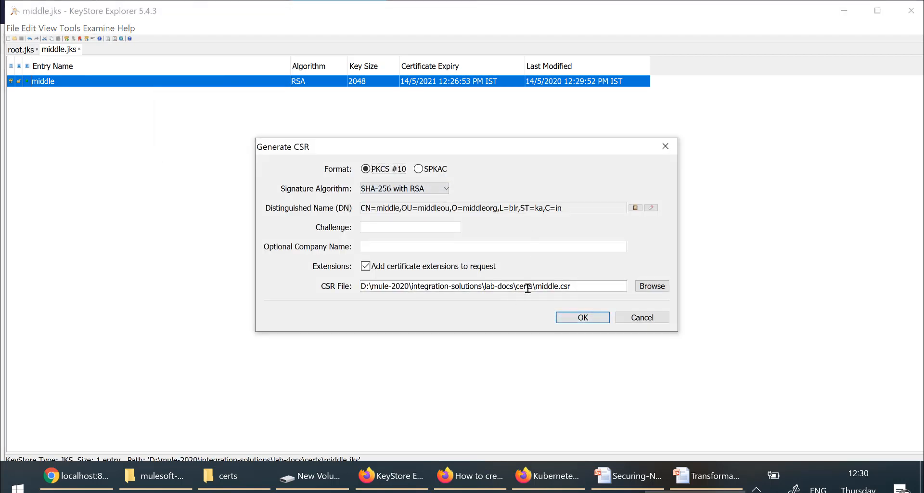
pyautogui.moveTo(533, 288); pyautogui.dragTo(340, 290)
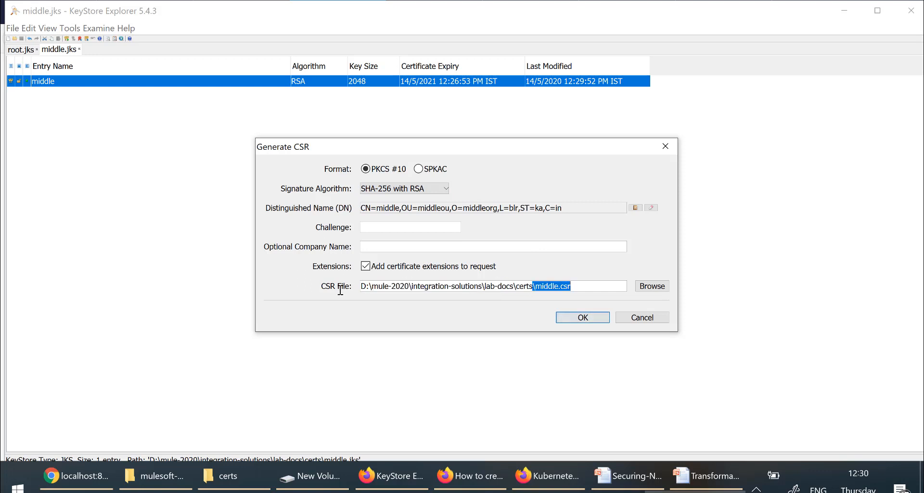
pyautogui.click(592, 287)
pyautogui.moveTo(537, 285); pyautogui.dragTo(588, 283)
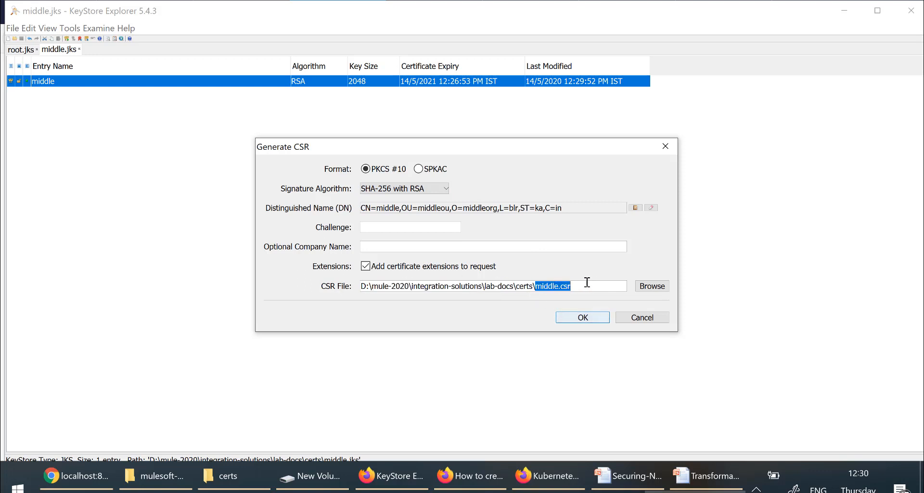
pyautogui.click(586, 318)
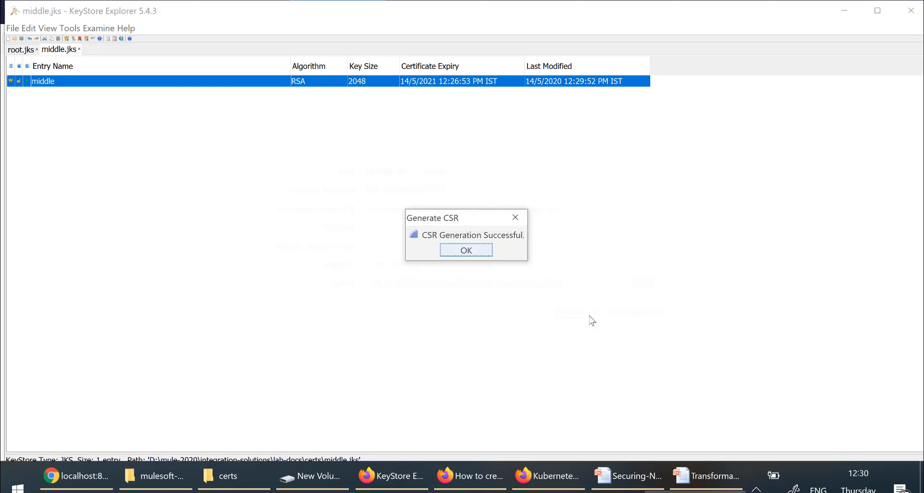
pyautogui.click(468, 251)
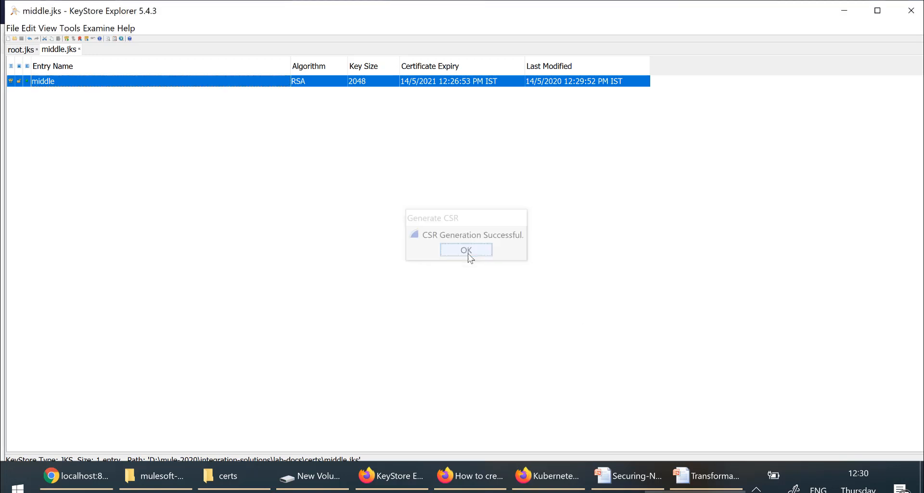
pyautogui.click(240, 477)
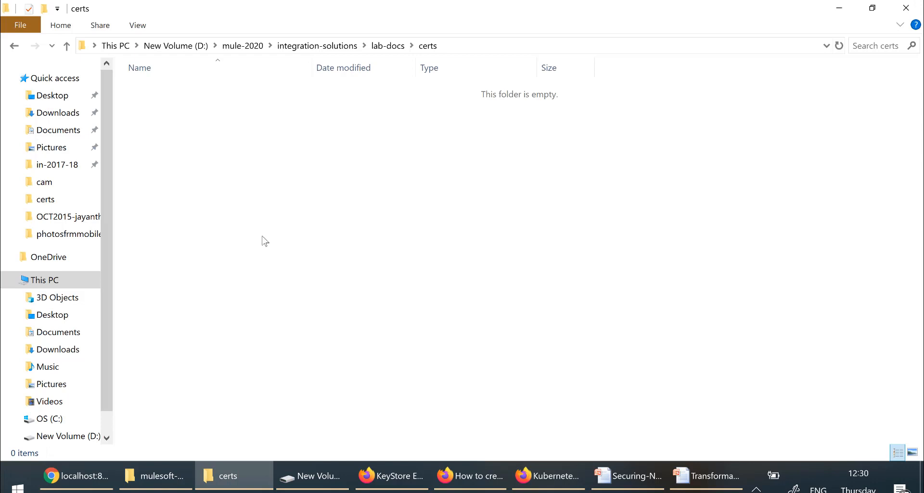
pyautogui.click(390, 48)
pyautogui.doubleClick(167, 124)
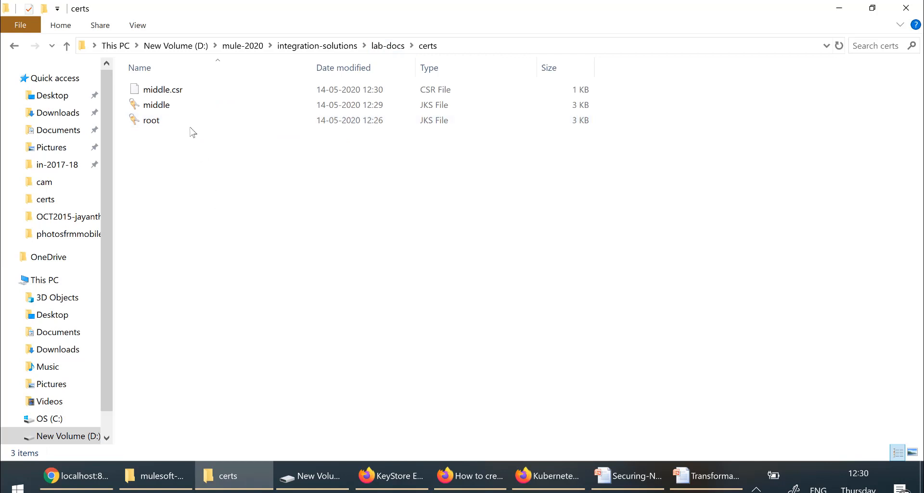
pyautogui.click(161, 91)
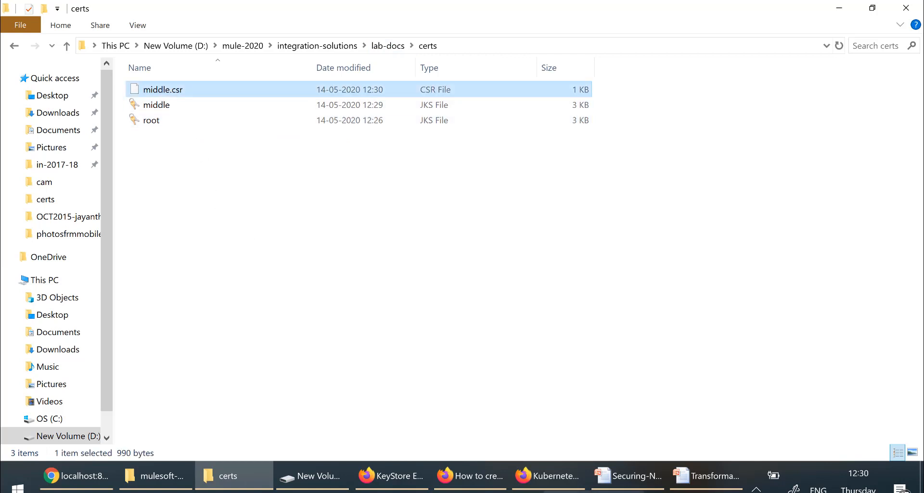
pyautogui.click(695, 491)
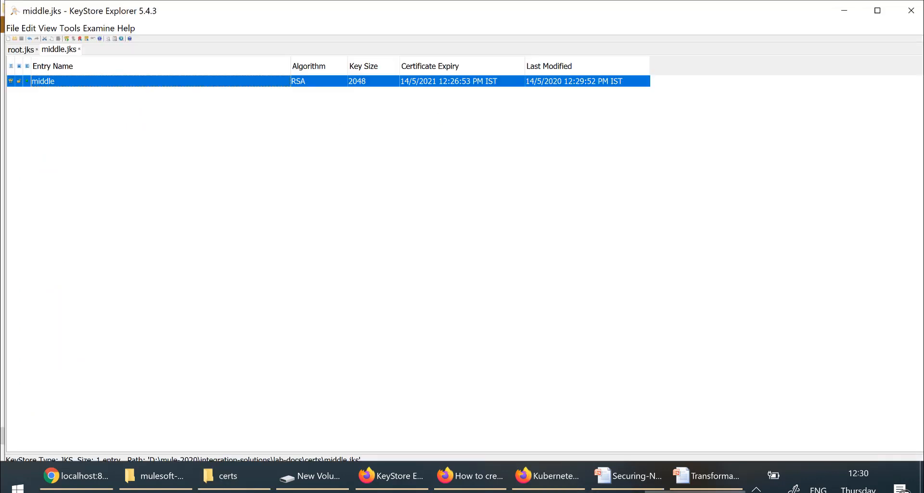
# Step: In root.jks, choose Sign CSR on the root entry and load middle.csr
pyautogui.click(24, 50)
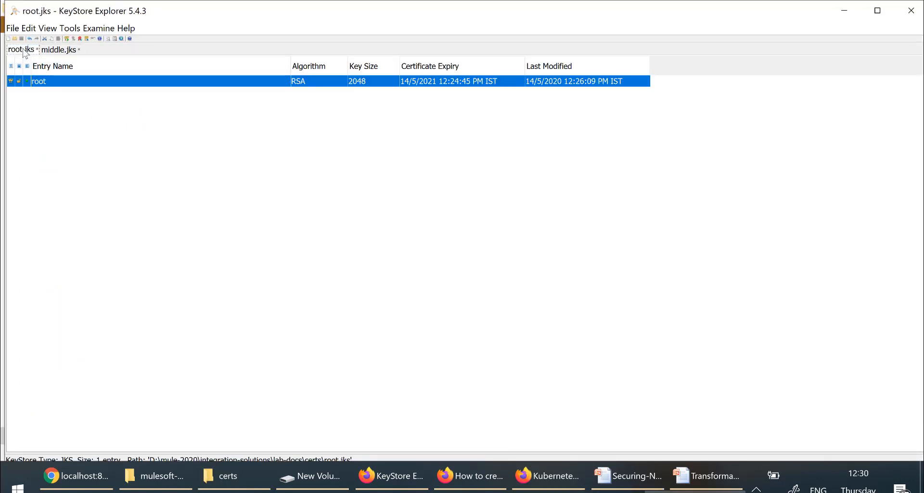
pyautogui.rightClick(73, 85)
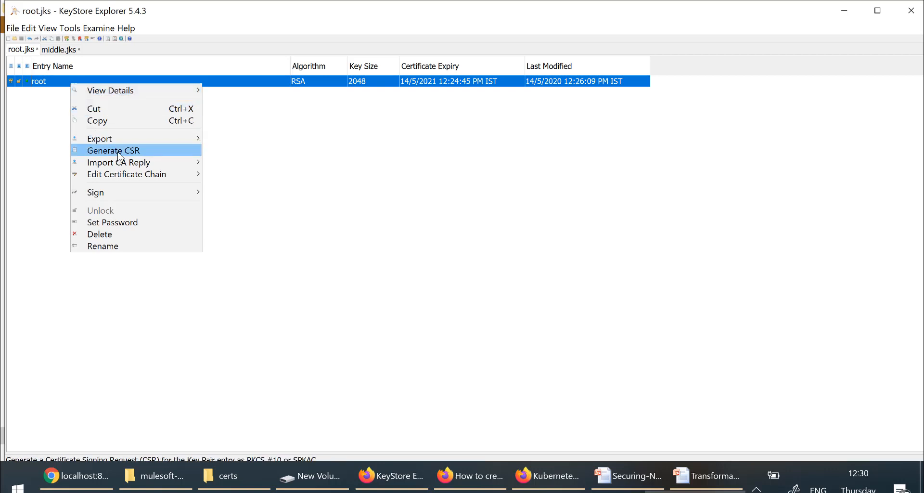
pyautogui.moveTo(129, 165)
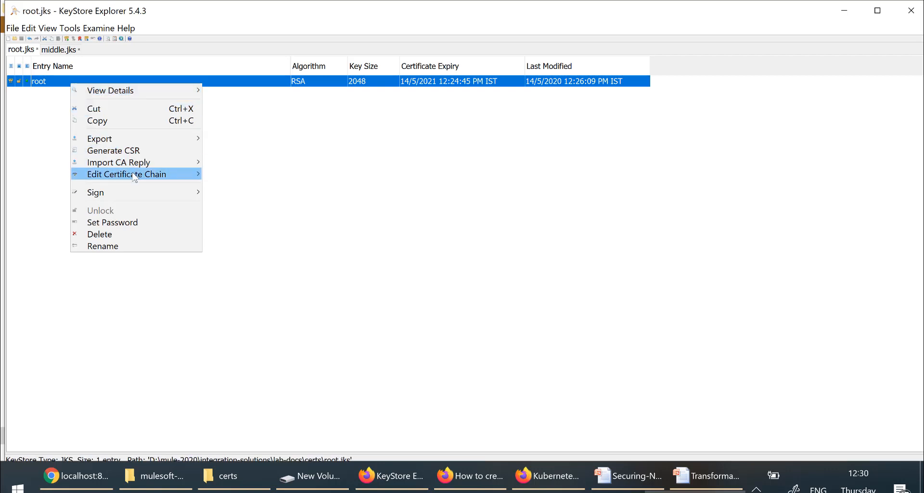
pyautogui.moveTo(139, 197)
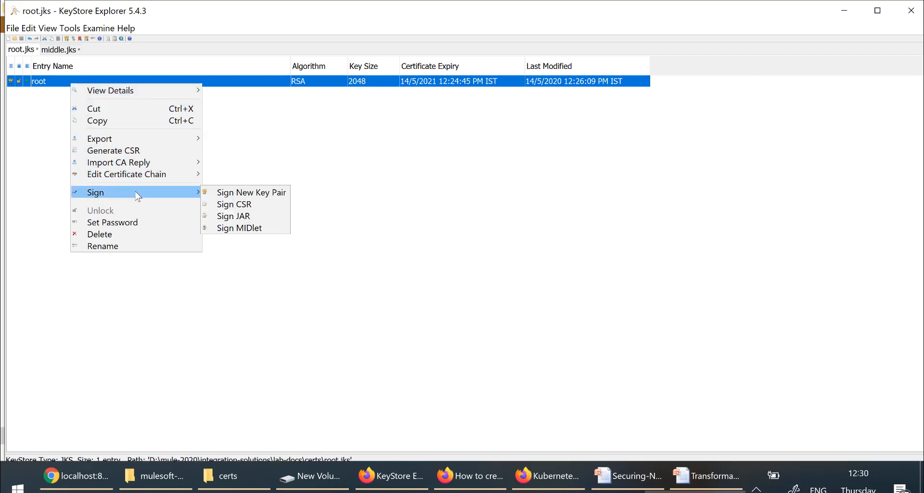
pyautogui.click(219, 210)
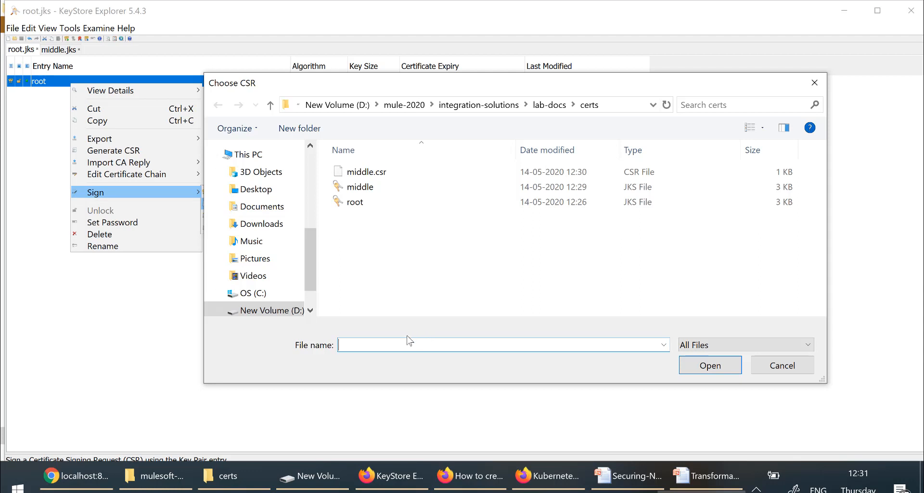
pyautogui.click(367, 176)
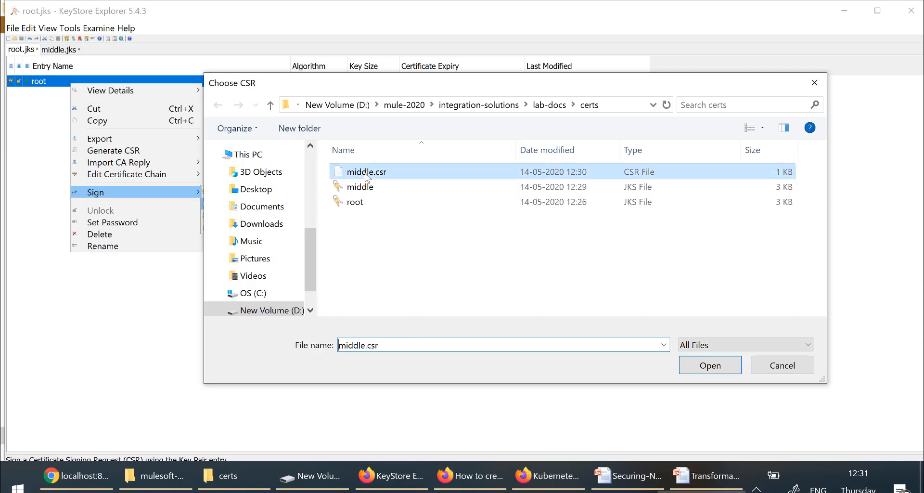
pyautogui.doubleClick(366, 176)
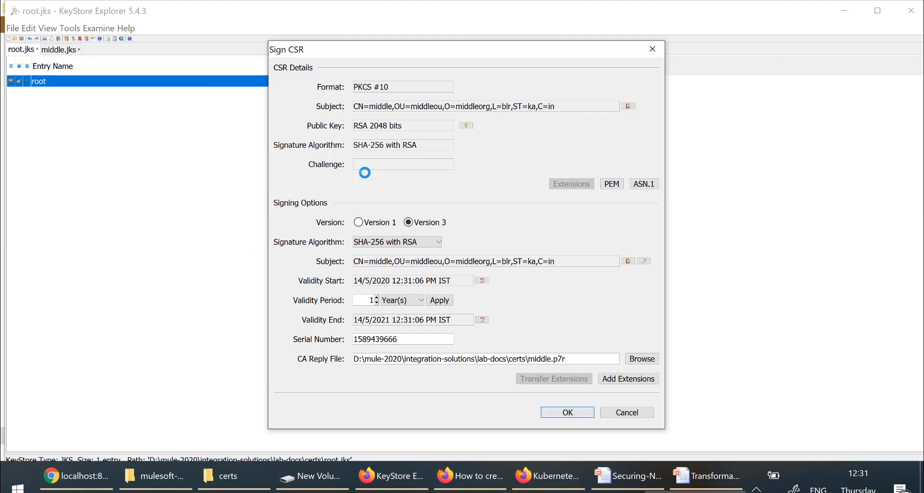
# Step: Add a Basic Constraints extension marking the subject as a CA and sign, producing middle.p7r
pyautogui.click(616, 379)
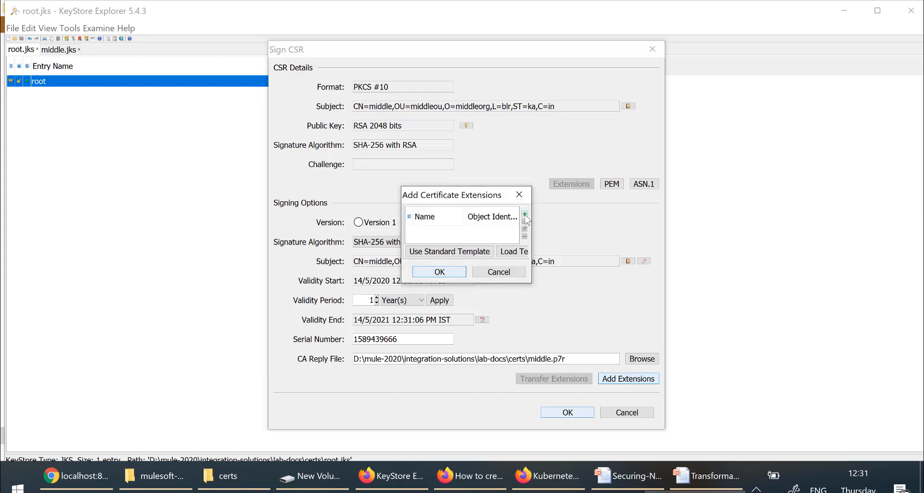
pyautogui.click(525, 214)
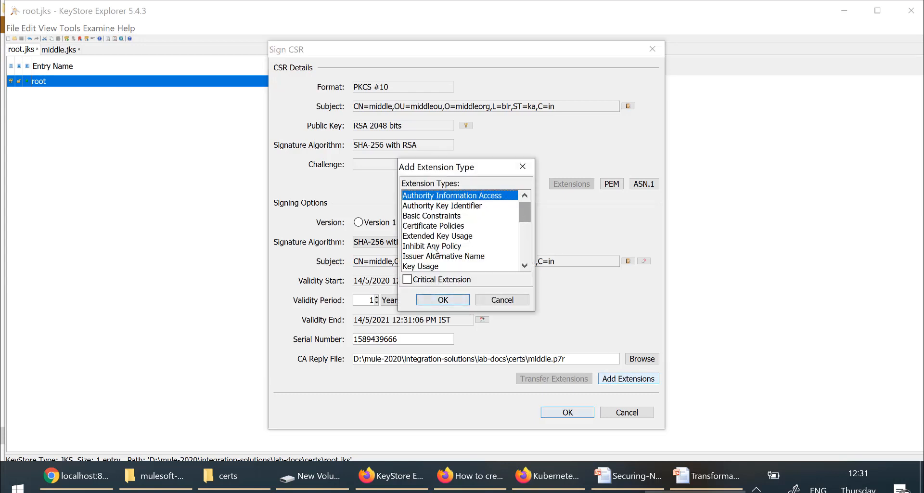
pyautogui.doubleClick(429, 220)
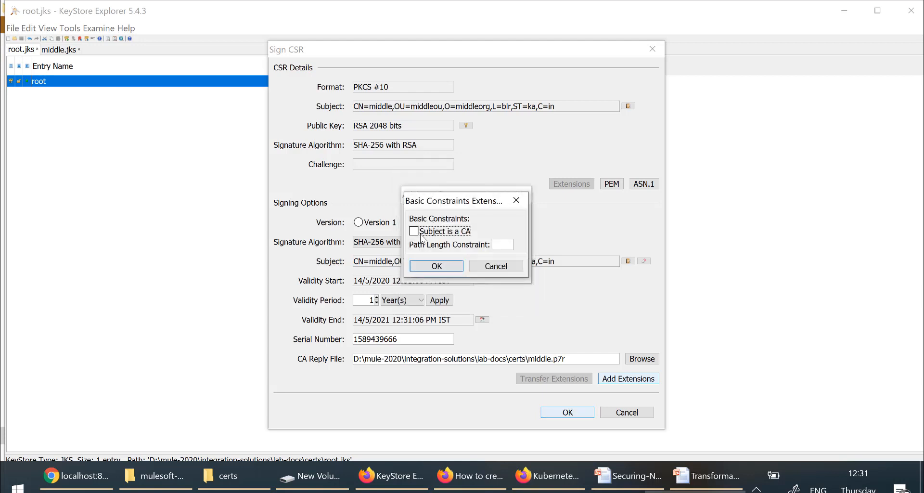
pyautogui.click(415, 232)
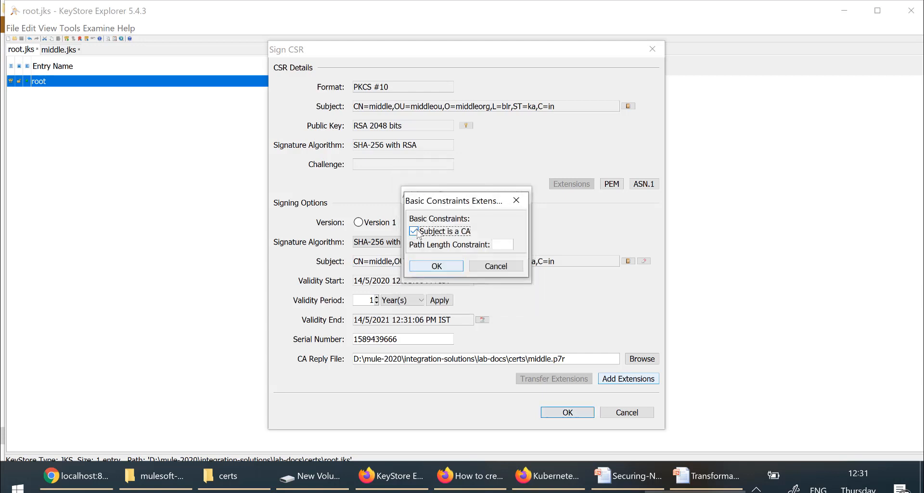
pyautogui.click(435, 266)
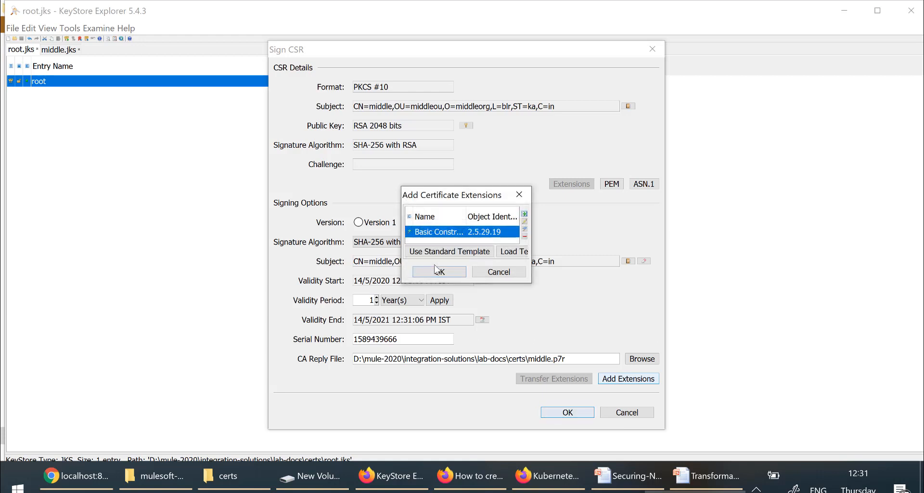
pyautogui.click(439, 272)
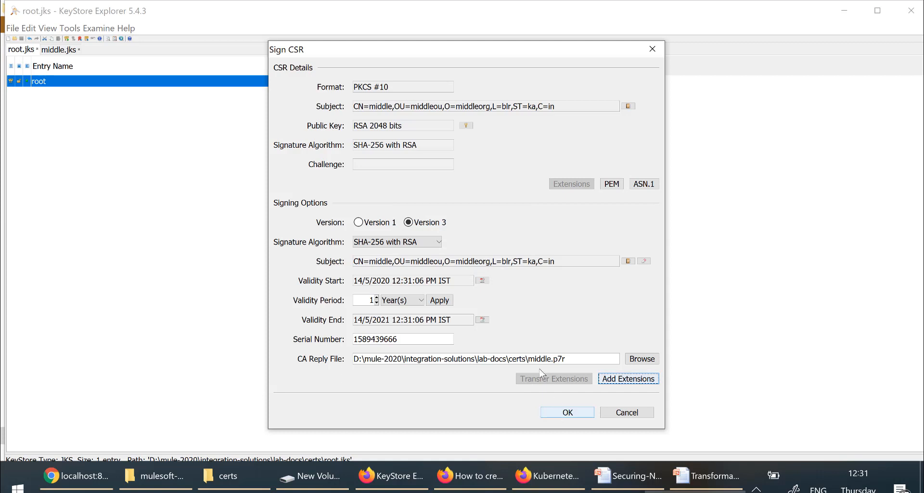
pyautogui.moveTo(531, 361); pyautogui.dragTo(592, 360)
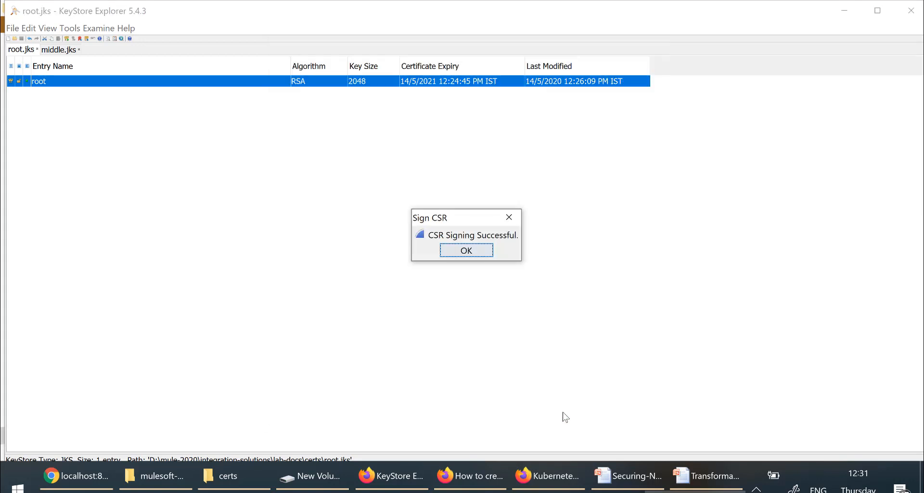
pyautogui.click(450, 248)
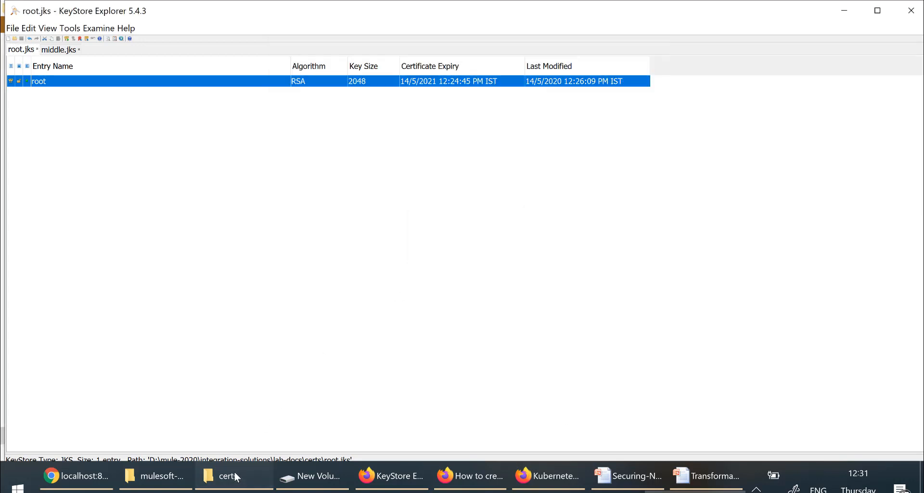
pyautogui.click(237, 474)
pyautogui.click(239, 264)
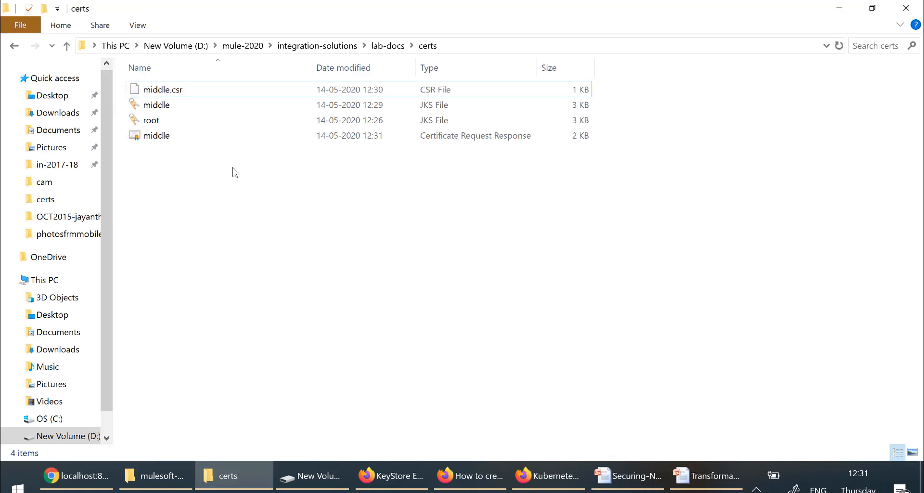
pyautogui.click(158, 136)
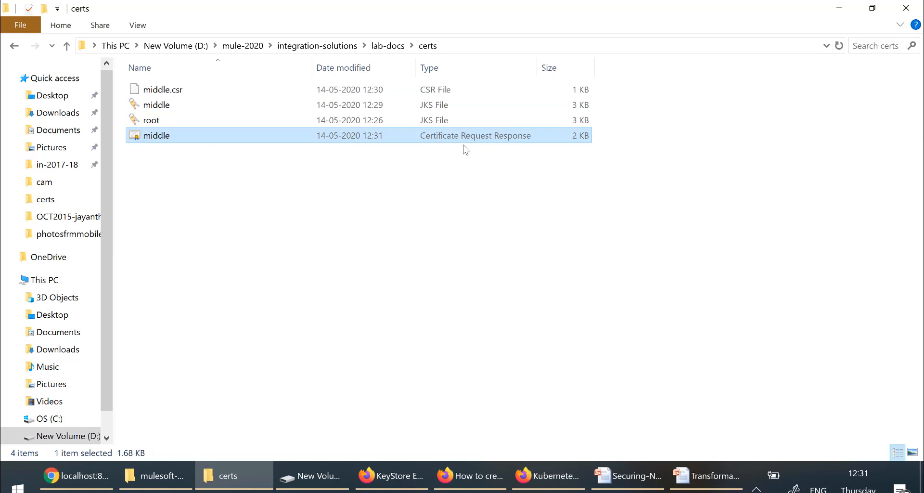
pyautogui.click(504, 326)
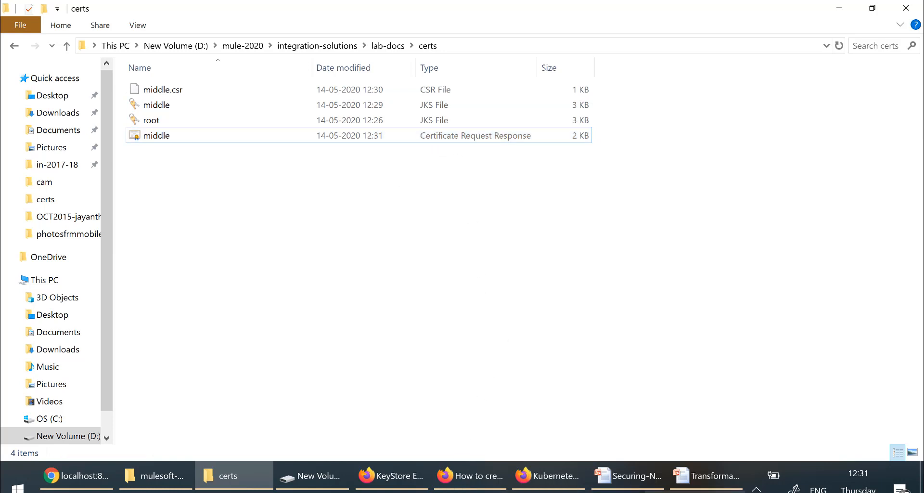
pyautogui.click(695, 492)
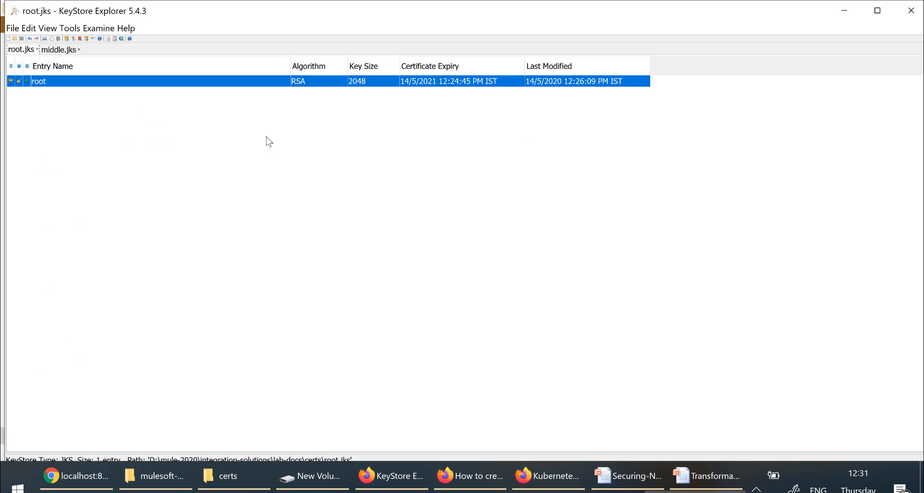
# Step: Import the middle response file as a CA reply into middle.jks's middle entry
pyautogui.click(58, 50)
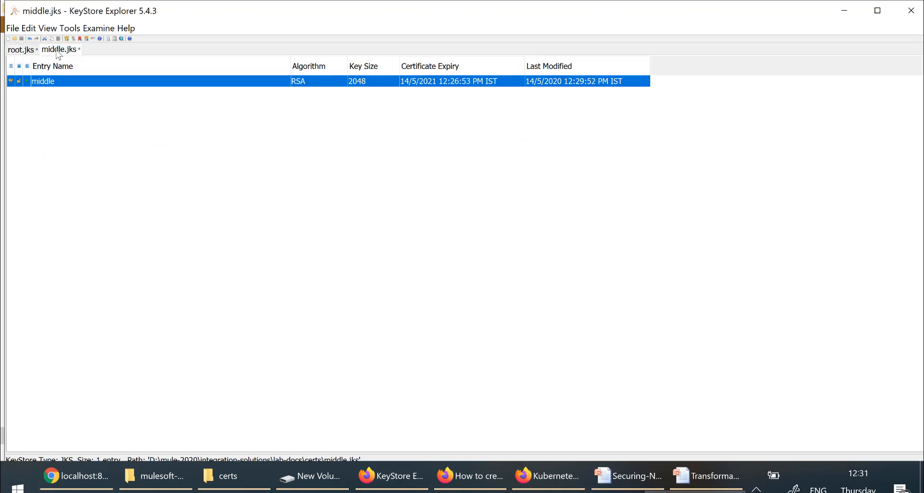
pyautogui.rightClick(86, 86)
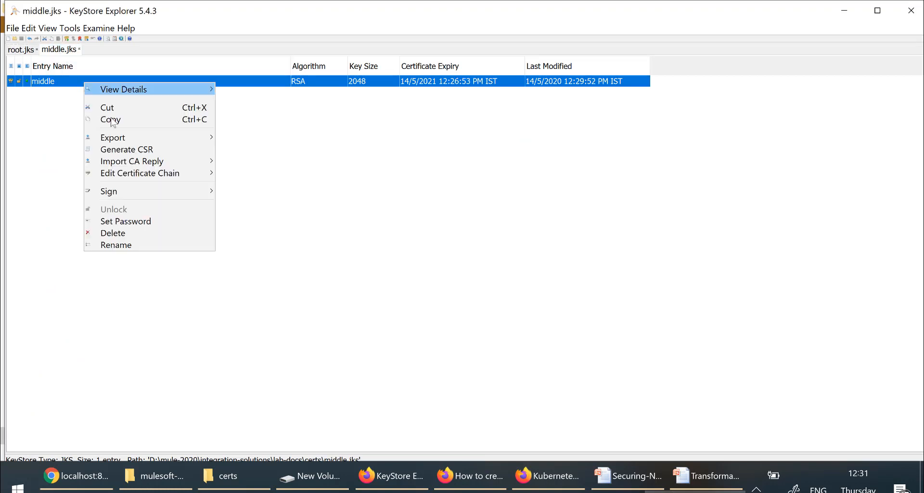
pyautogui.moveTo(144, 166)
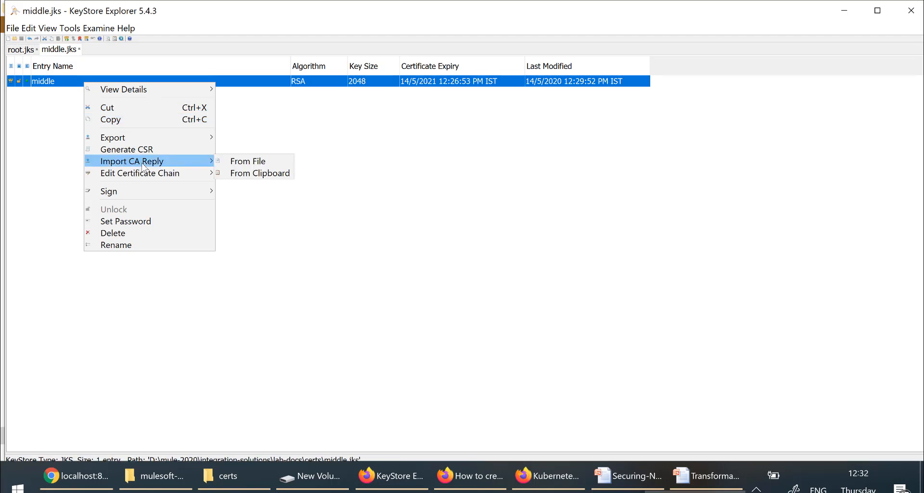
pyautogui.click(249, 164)
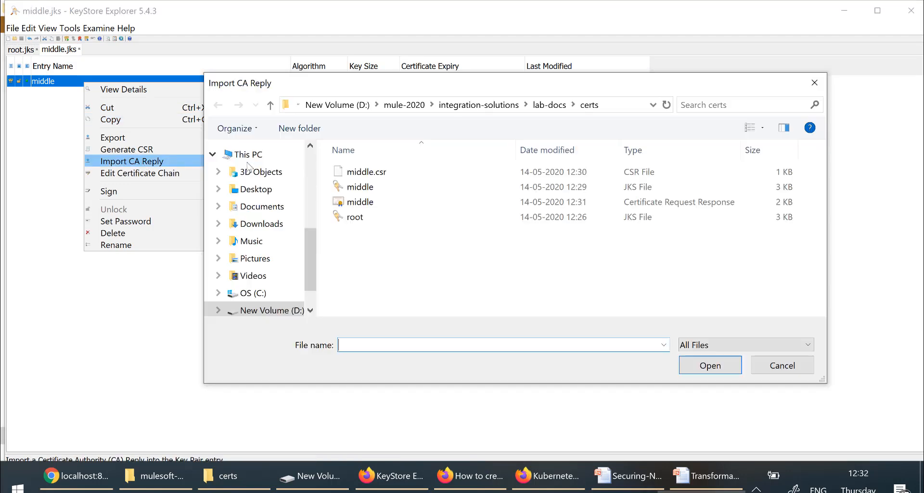
pyautogui.click(353, 201)
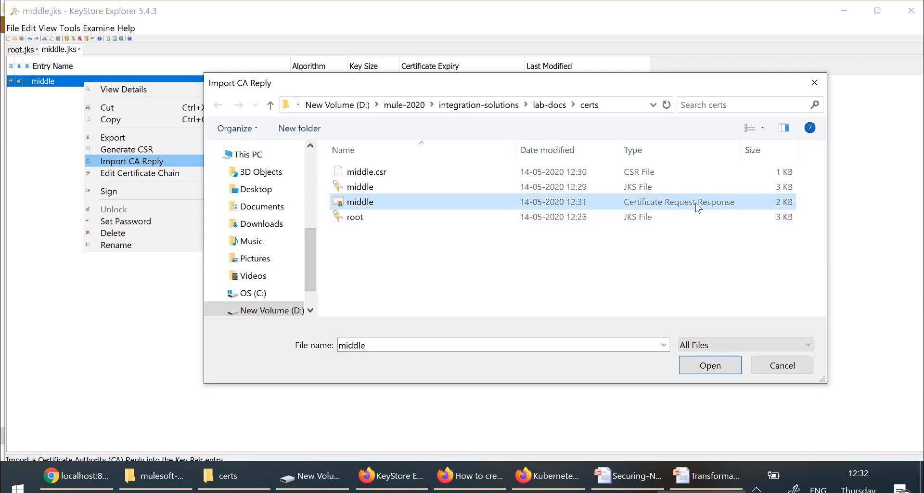
pyautogui.click(708, 366)
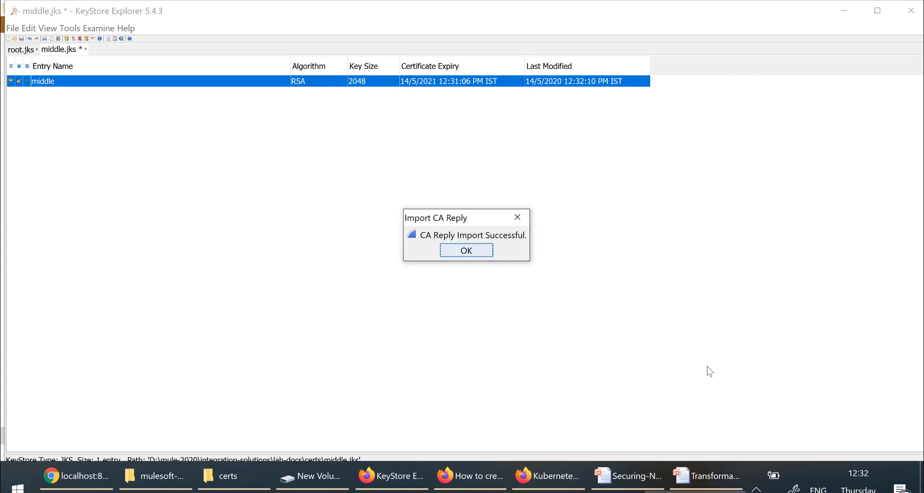
pyautogui.click(473, 250)
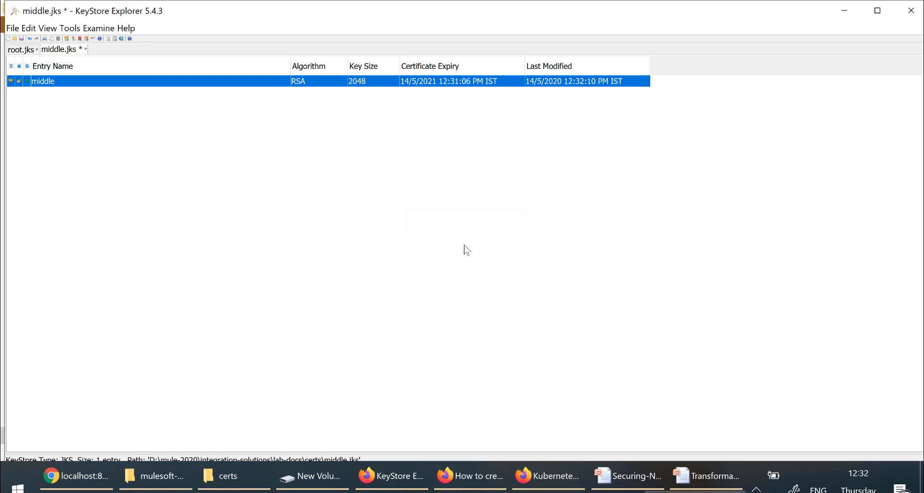
# Step: Export the middle entry's head certificate as PEM X.509 file middle.cer
pyautogui.rightClick(119, 87)
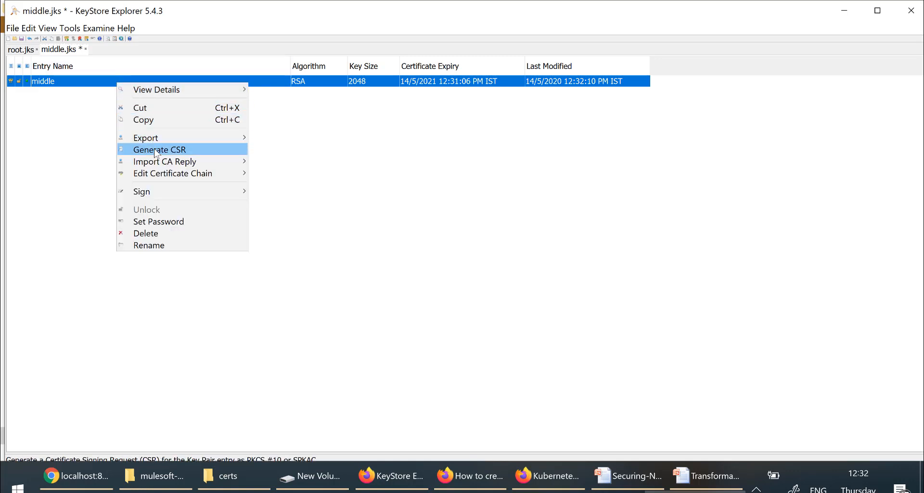
pyautogui.moveTo(151, 136)
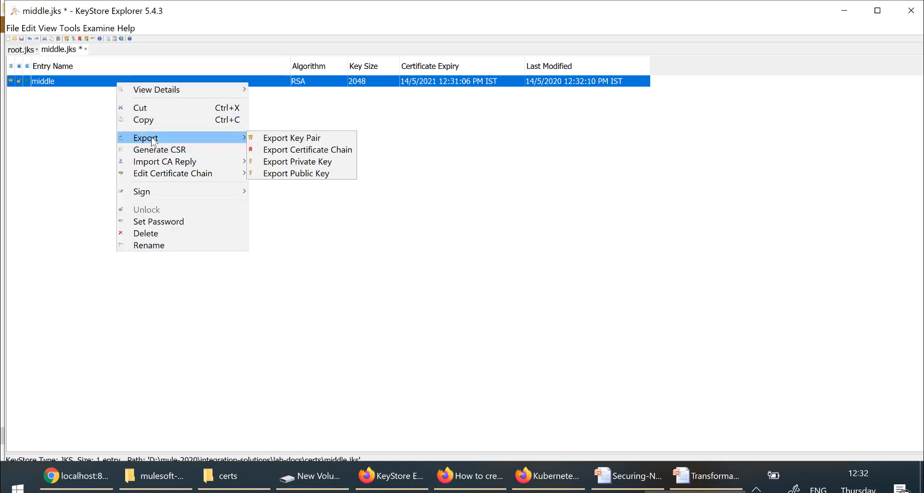
pyautogui.click(284, 150)
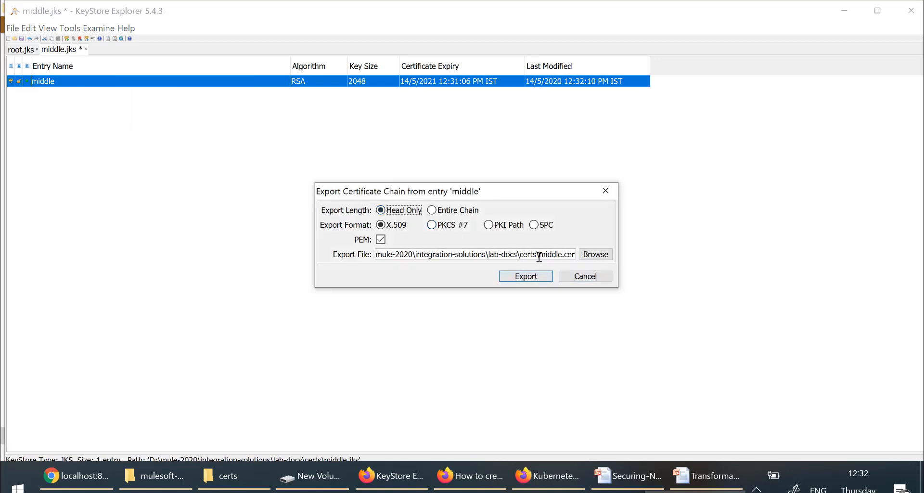
pyautogui.moveTo(539, 255); pyautogui.dragTo(580, 262)
pyautogui.click(523, 277)
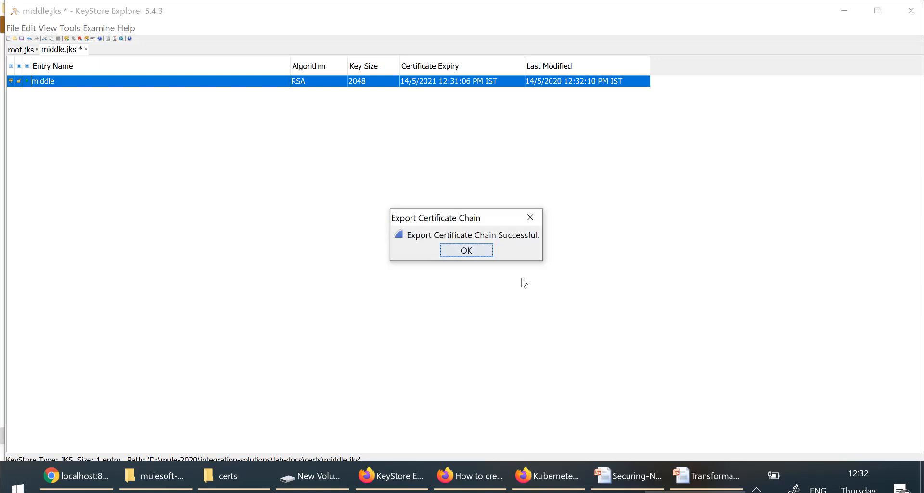
pyautogui.click(467, 250)
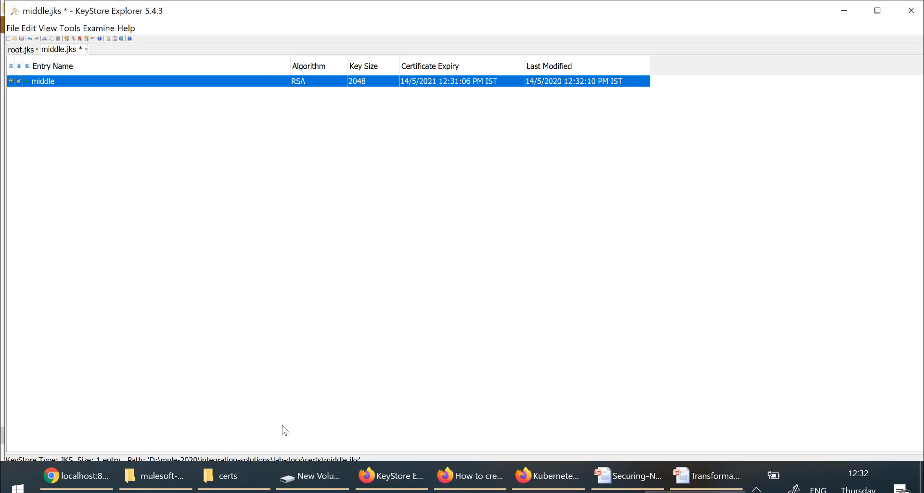
pyautogui.click(244, 477)
# Step: Open middle.cer from the certs folder and confirm its certification path and issuer CN=root
pyautogui.click(175, 45)
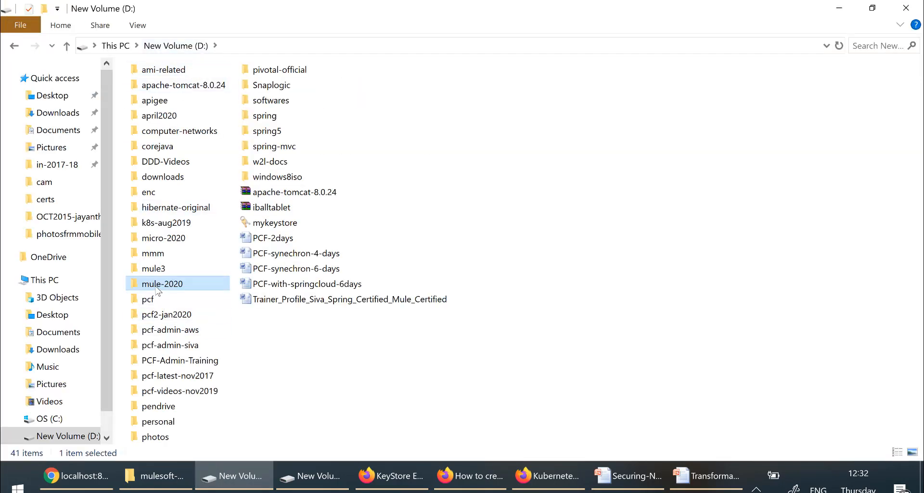
pyautogui.doubleClick(156, 285)
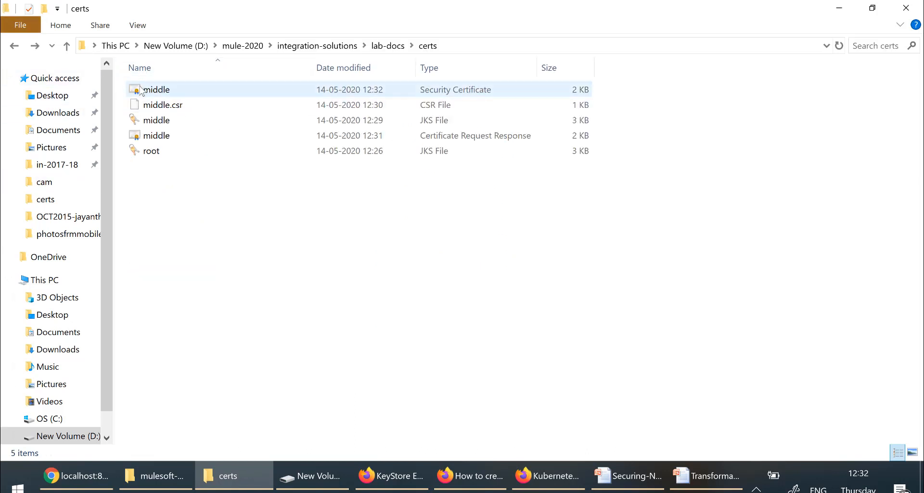
pyautogui.doubleClick(141, 90)
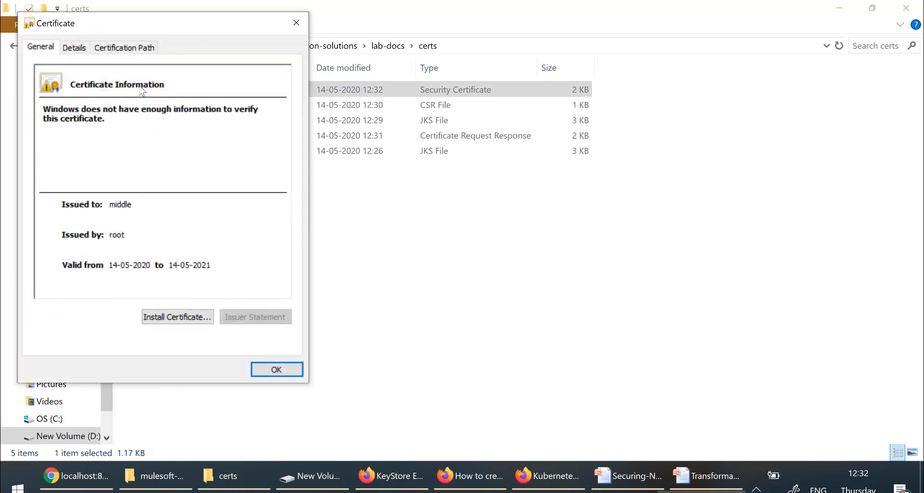
pyautogui.click(137, 53)
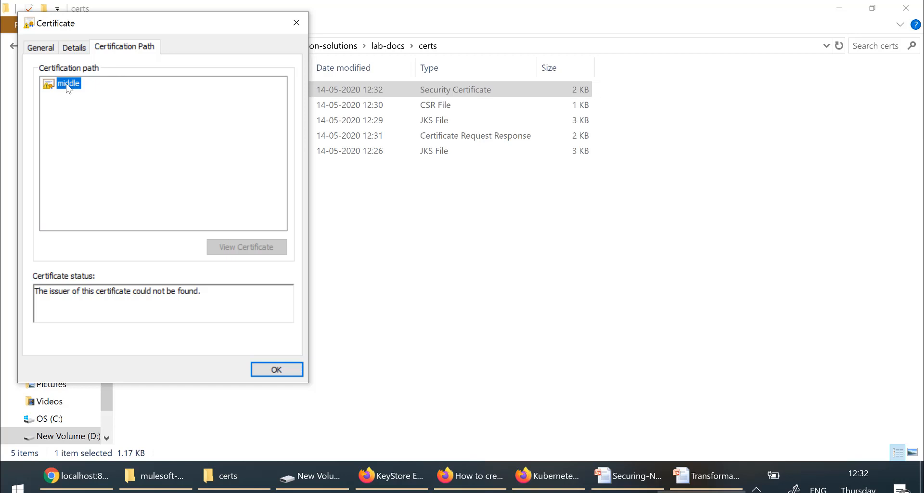
pyautogui.click(74, 49)
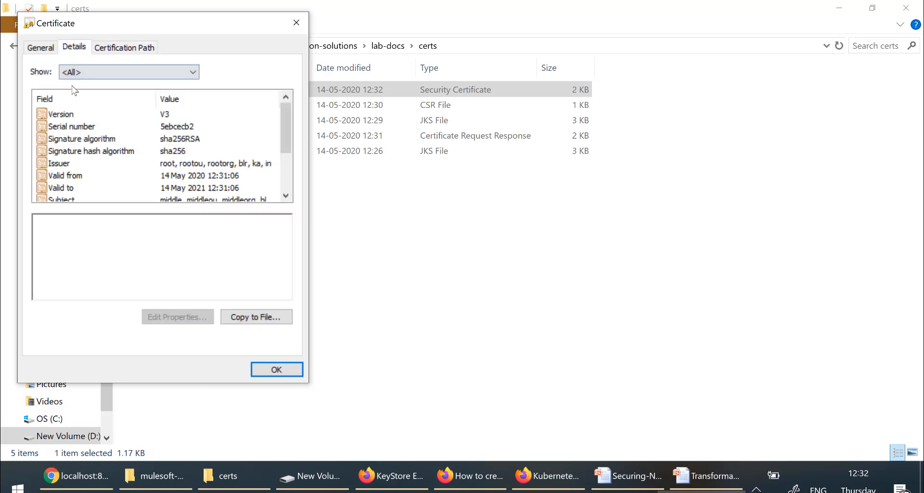
pyautogui.click(79, 165)
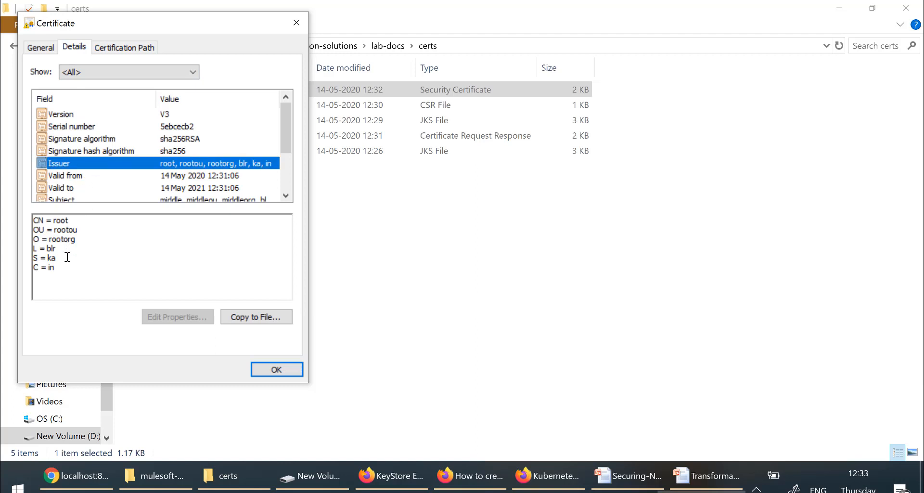
pyautogui.moveTo(67, 269); pyautogui.dragTo(33, 220)
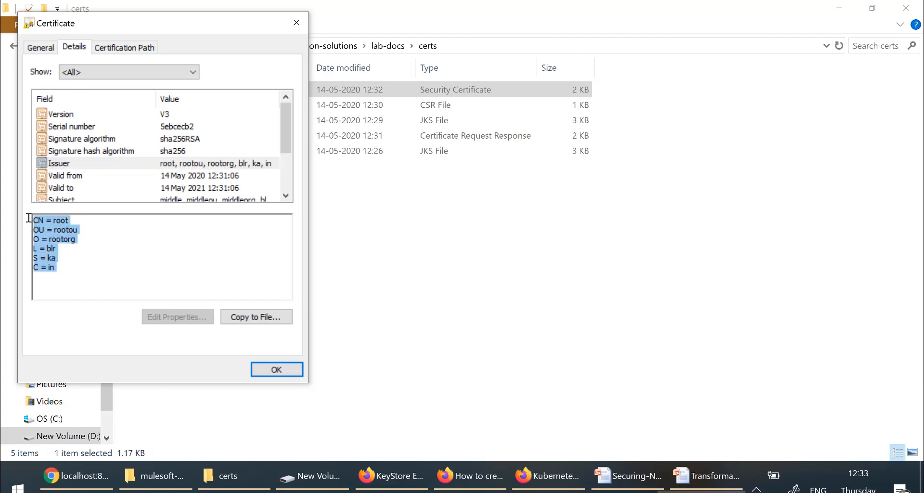
pyautogui.click(51, 164)
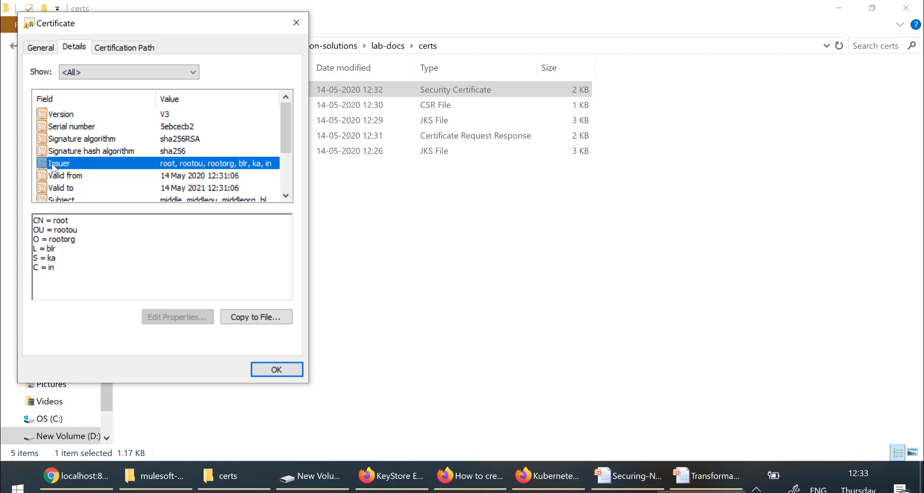
pyautogui.press('Escape')
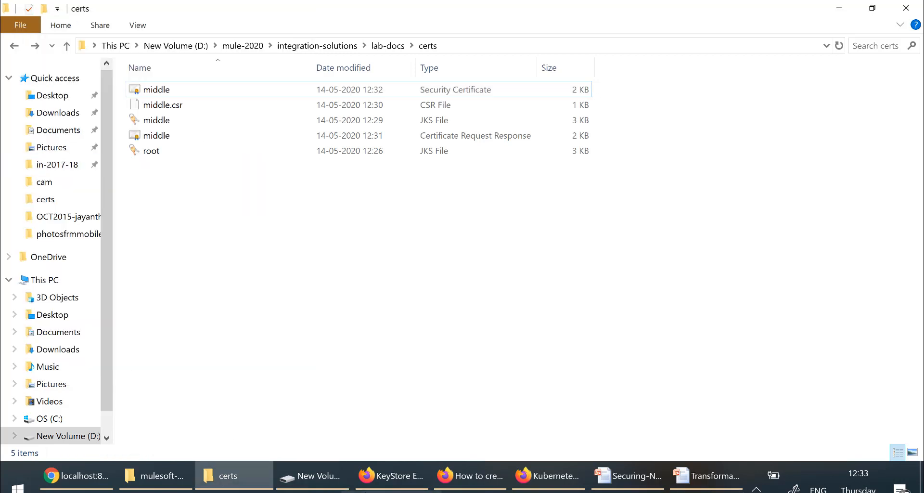
# Step: Return to KeyStore Explorer and save middle.jks with the root-signed middle entry
pyautogui.hotkey('alt', 'Tab')
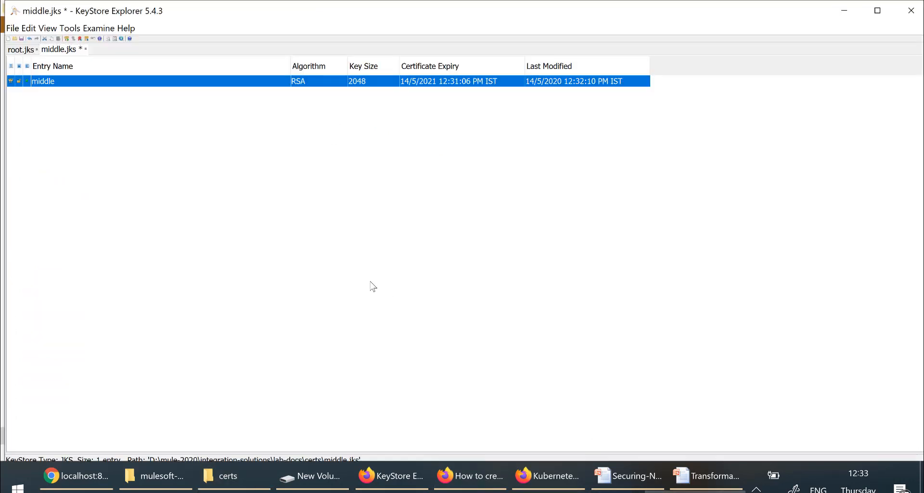
pyautogui.hotkey('ctrl', 's')
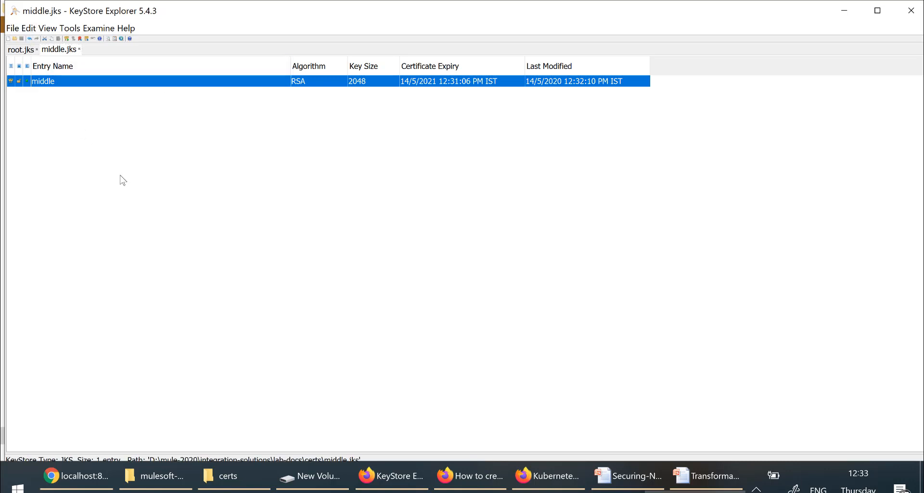
# Step: Create a new empty keystore of type JKS
pyautogui.click(12, 28)
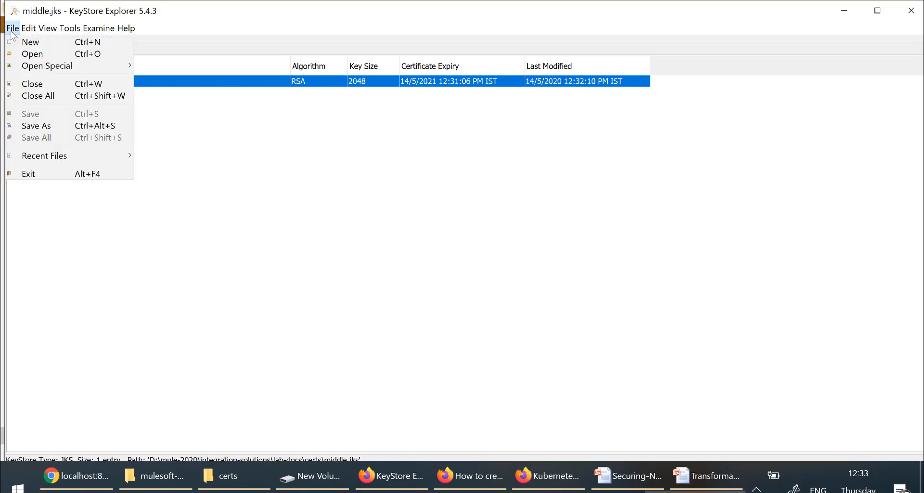
pyautogui.click(30, 42)
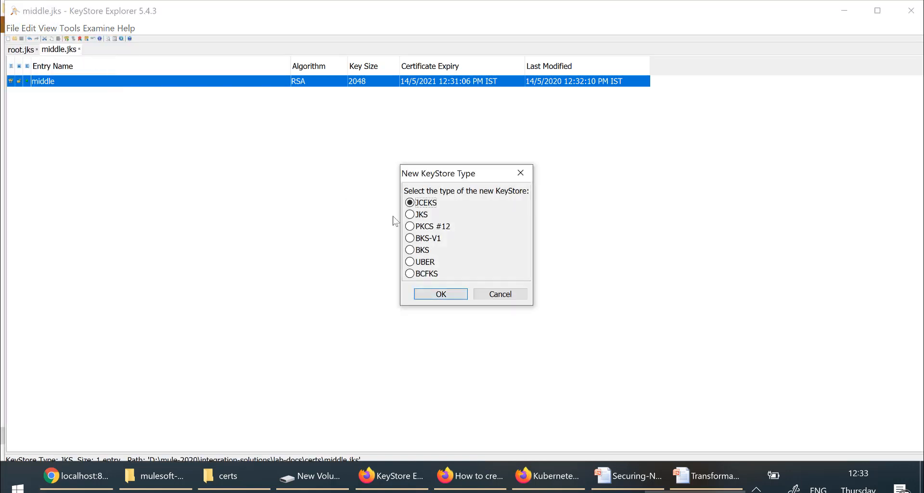
pyautogui.click(455, 297)
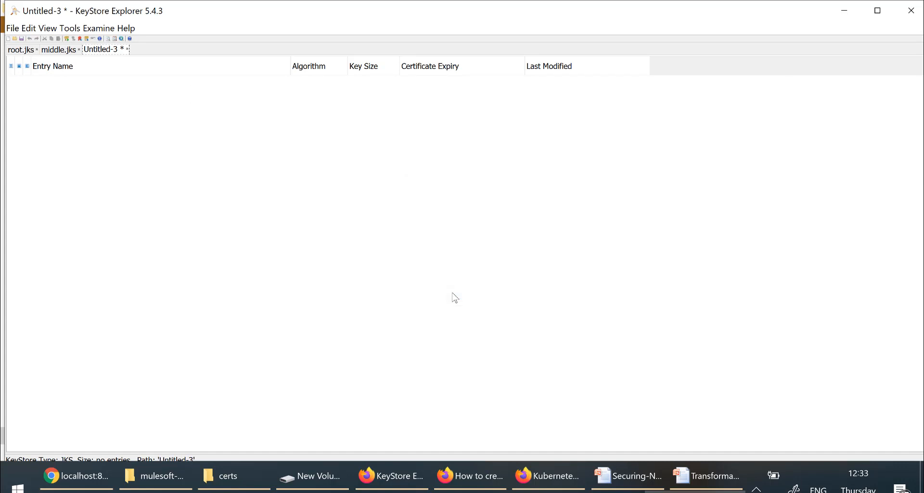
# Step: Password-protect the keystore and save it as serverkeystore.jks in the certs folder
pyautogui.hotkey('ctrl', 's')
pyautogui.write('••')
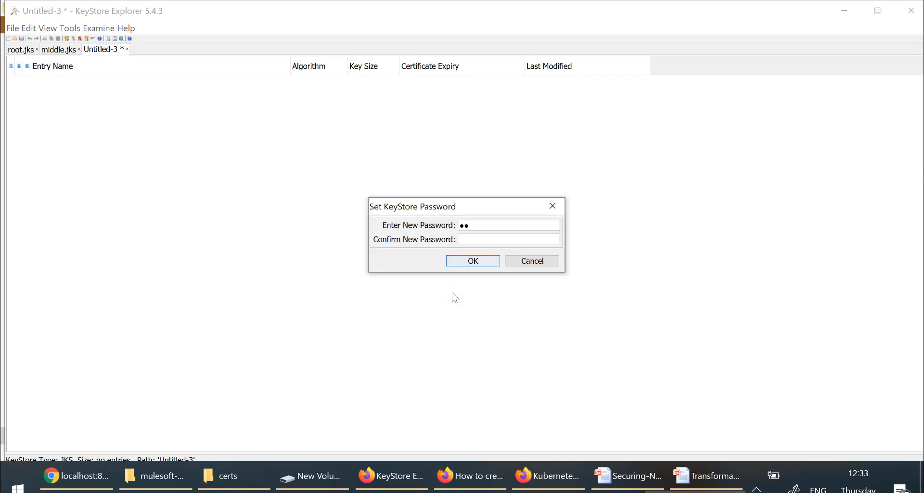
pyautogui.write('•••••')
pyautogui.press('Tab')
pyautogui.write('••')
pyautogui.press('Return')
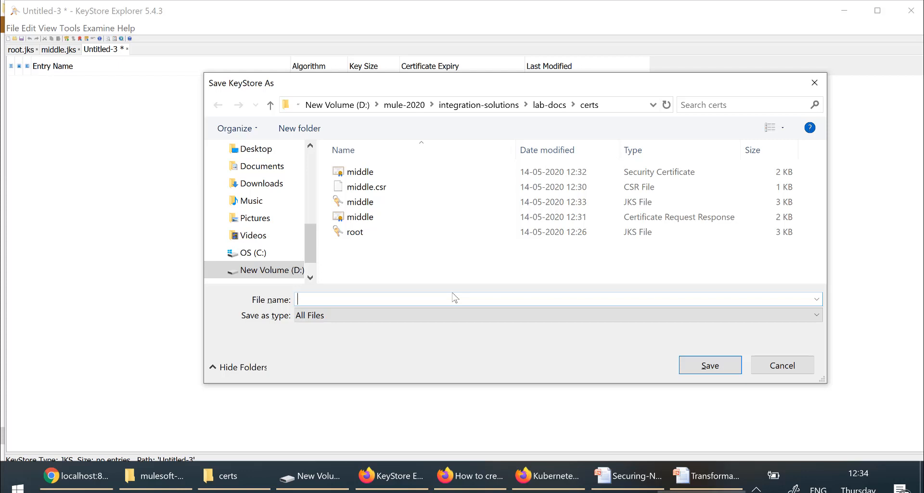
pyautogui.write('serverkeystore.jks')
pyautogui.click(697, 369)
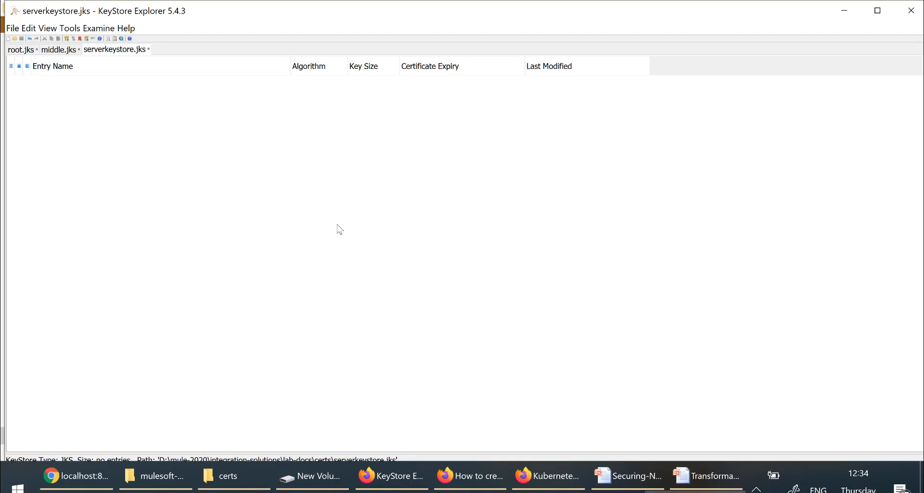
# Step: Start generating an RSA 2048 key pair in the empty keystore
pyautogui.rightClick(48, 139)
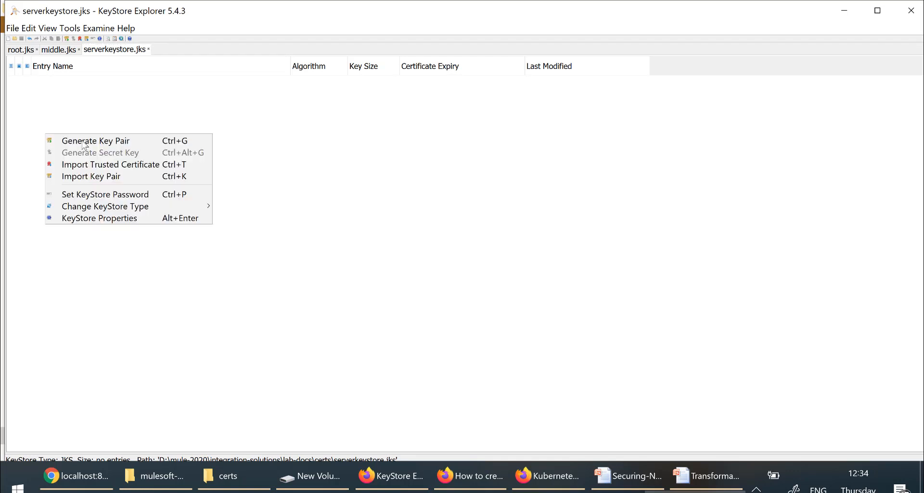
pyautogui.click(84, 141)
pyautogui.click(463, 300)
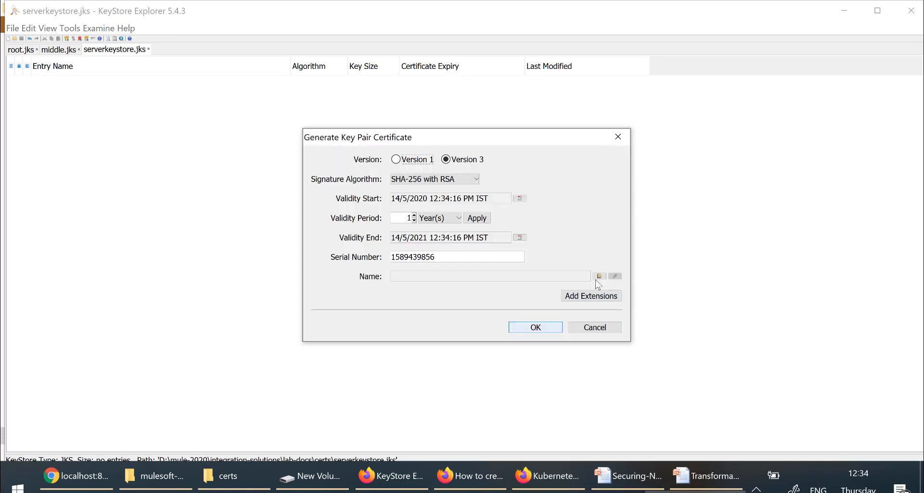
# Step: Set the subject to CN=server, OU=serverou, O=serverorg, L=blr, ST=ka, C=in
pyautogui.click(600, 277)
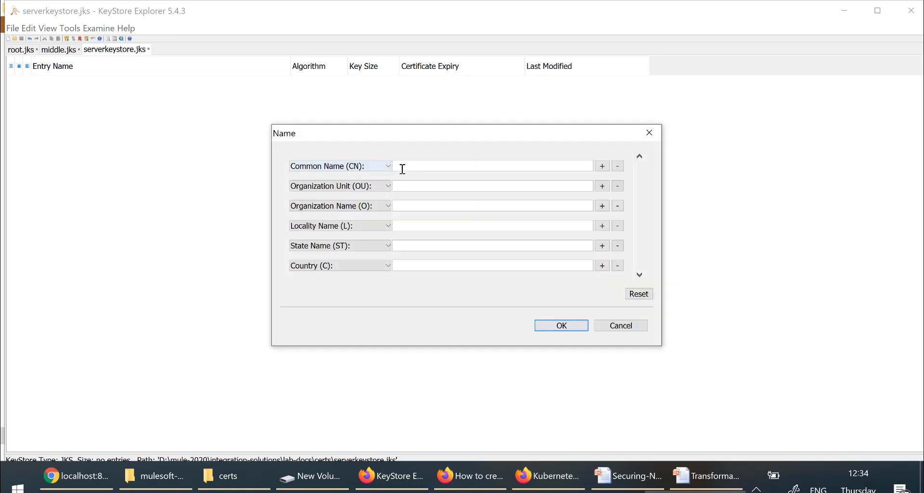
pyautogui.click(406, 166)
pyautogui.write('server')
pyautogui.click(415, 191)
pyautogui.write('serve')
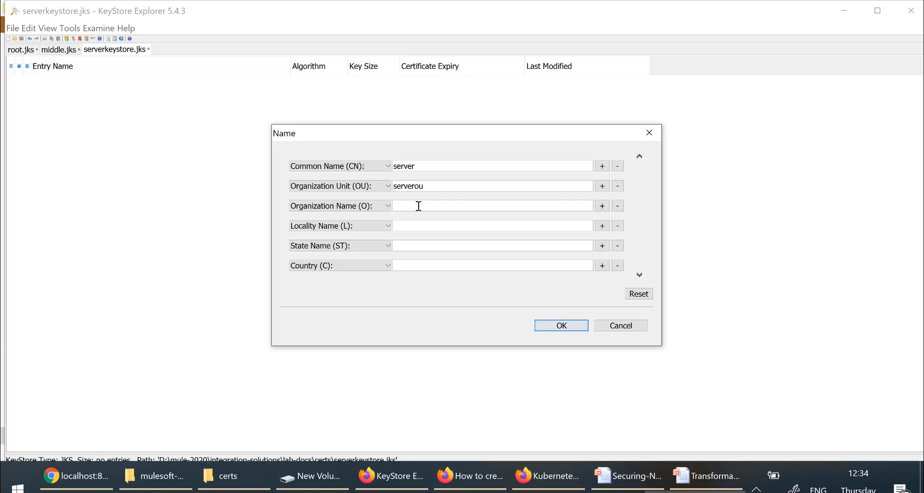
pyautogui.write('SERVERORG')
pyautogui.doubleClick(442, 209)
pyautogui.write('serverorg')
pyautogui.write('blr')
pyautogui.click(418, 244)
pyautogui.write('ka')
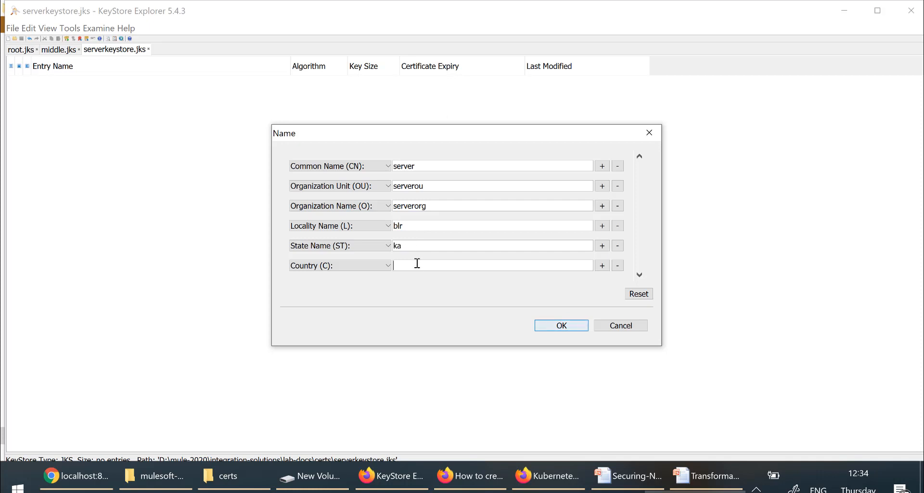
pyautogui.write('in')
pyautogui.click(569, 329)
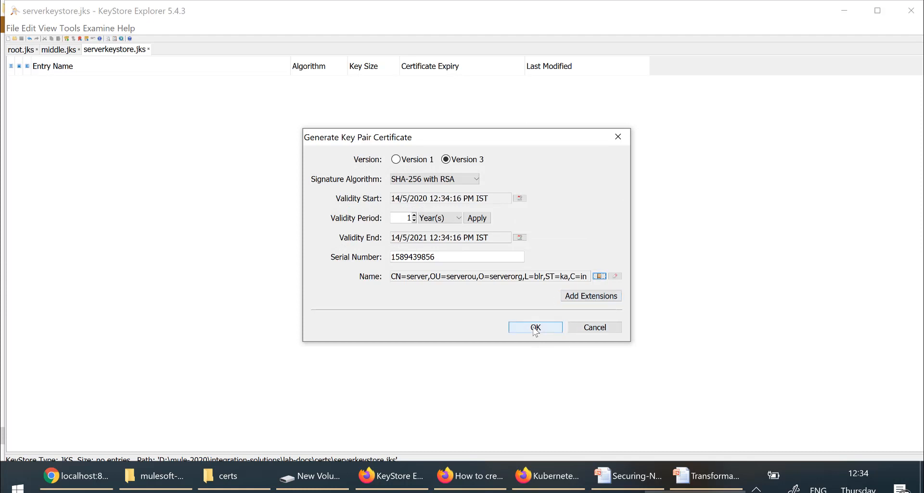
# Step: Store the key pair under alias server with an entry password
pyautogui.click(535, 327)
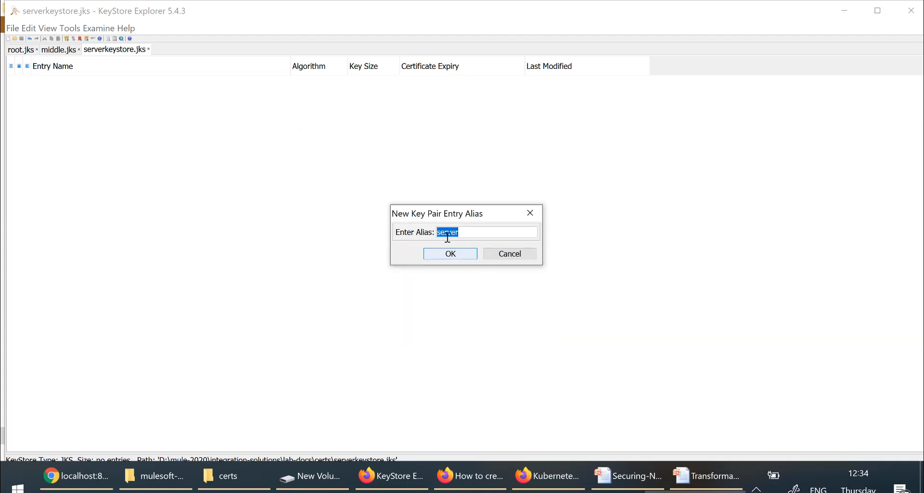
pyautogui.click(452, 256)
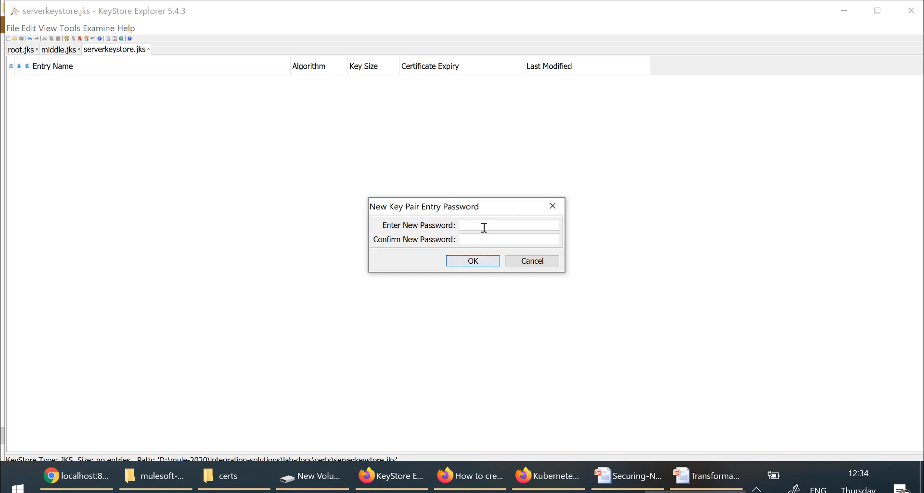
pyautogui.write('••••••••••••••')
pyautogui.press('Return')
pyautogui.press('Return')
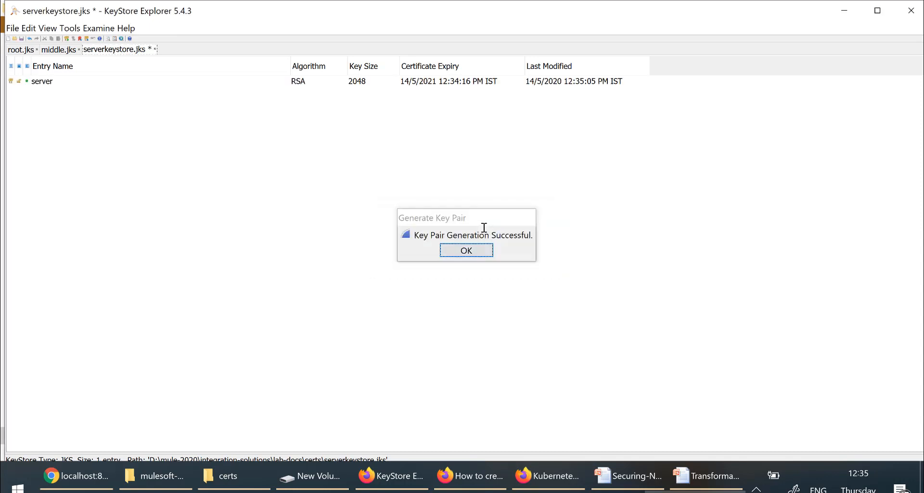
# Step: Generate a PKCS #10 CSR for the server entry, saved as server.csr in certs
pyautogui.click(53, 84)
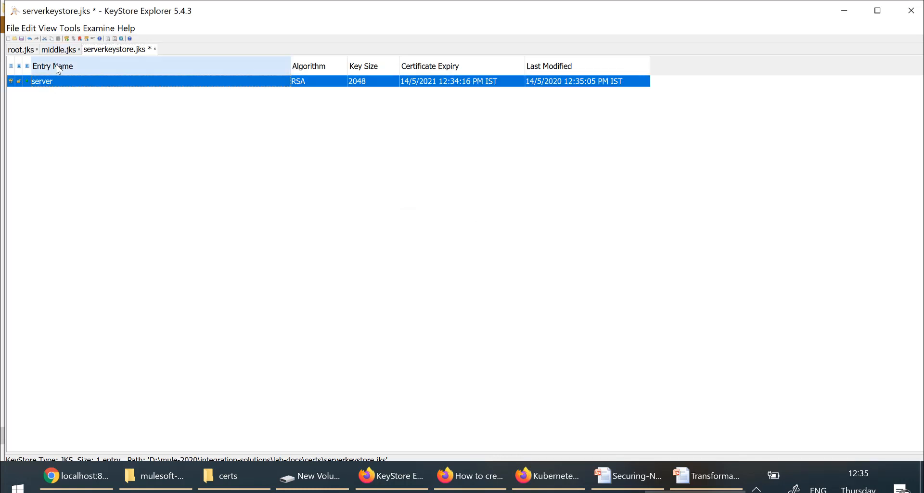
pyautogui.rightClick(58, 85)
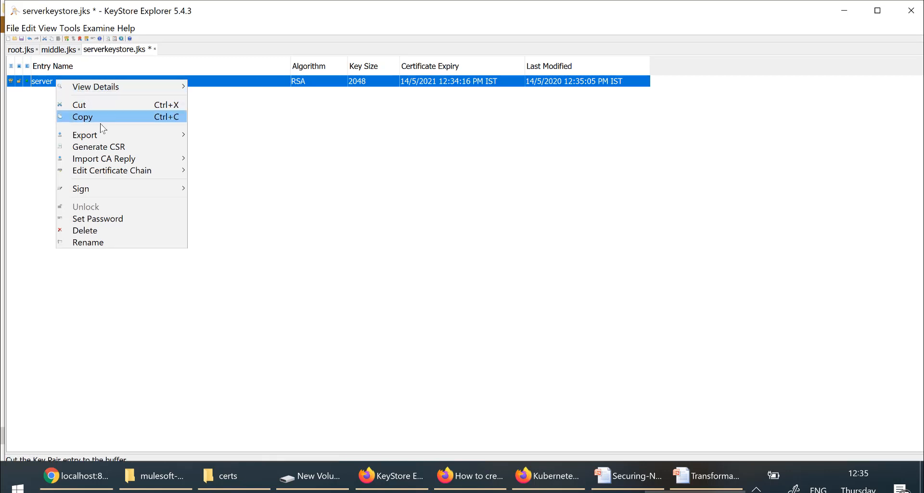
pyautogui.click(110, 147)
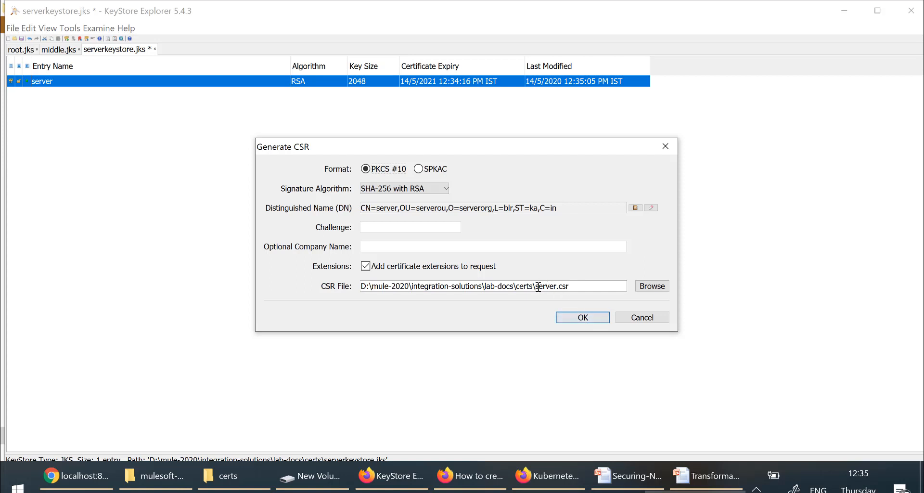
pyautogui.moveTo(539, 286); pyautogui.dragTo(573, 292)
pyautogui.click(583, 319)
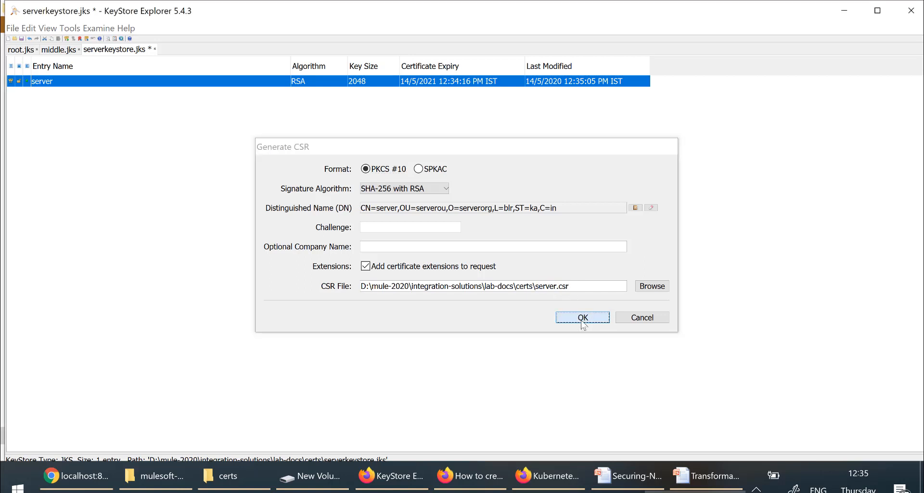
pyautogui.click(452, 247)
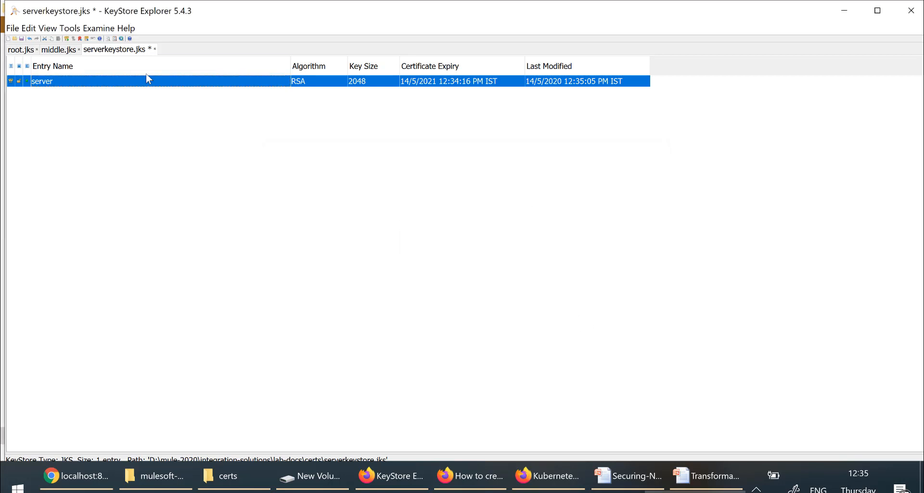
# Step: In middle.jks, load middle.csr for signing with the middle key pair
pyautogui.click(61, 50)
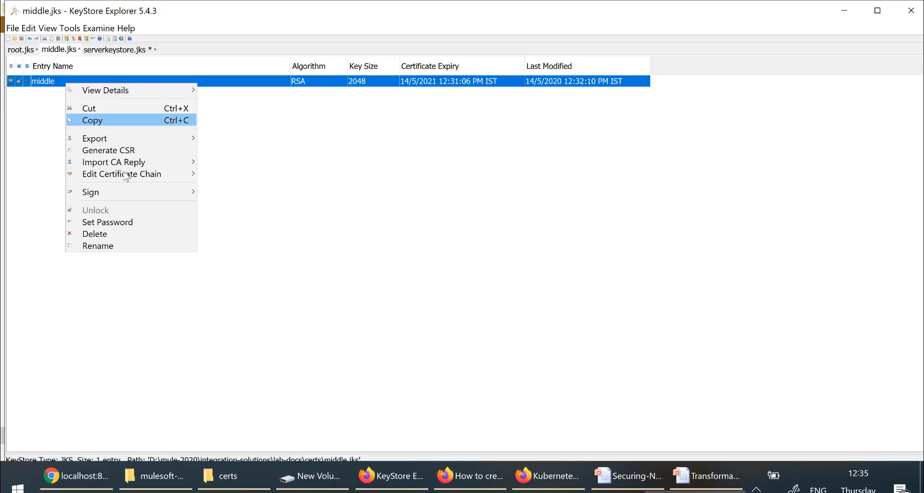
pyautogui.moveTo(155, 194)
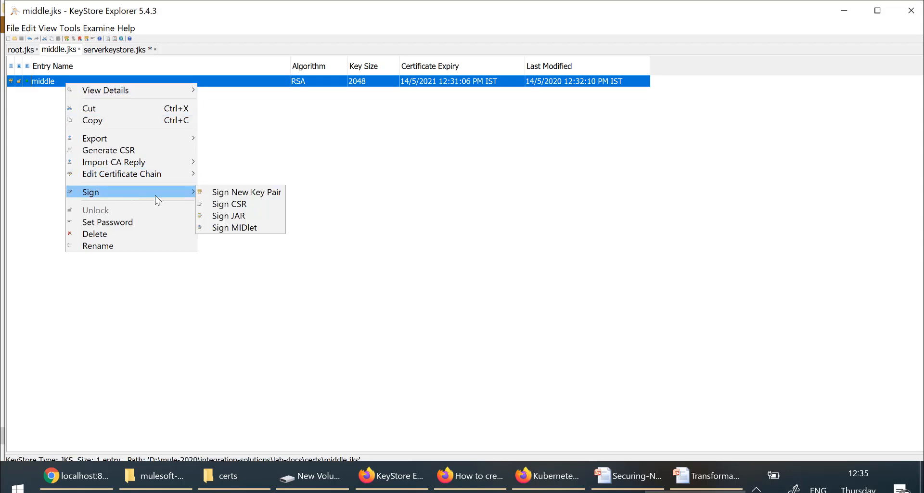
pyautogui.click(263, 212)
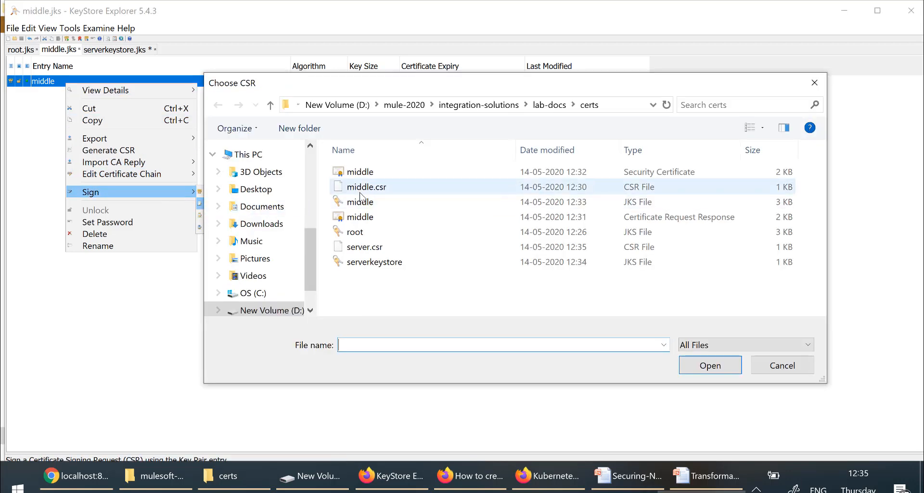
pyautogui.click(365, 192)
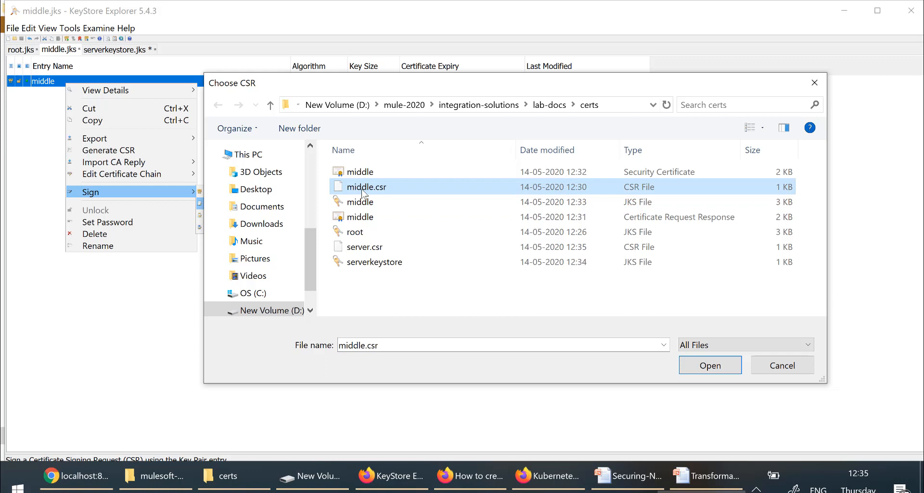
pyautogui.click(711, 367)
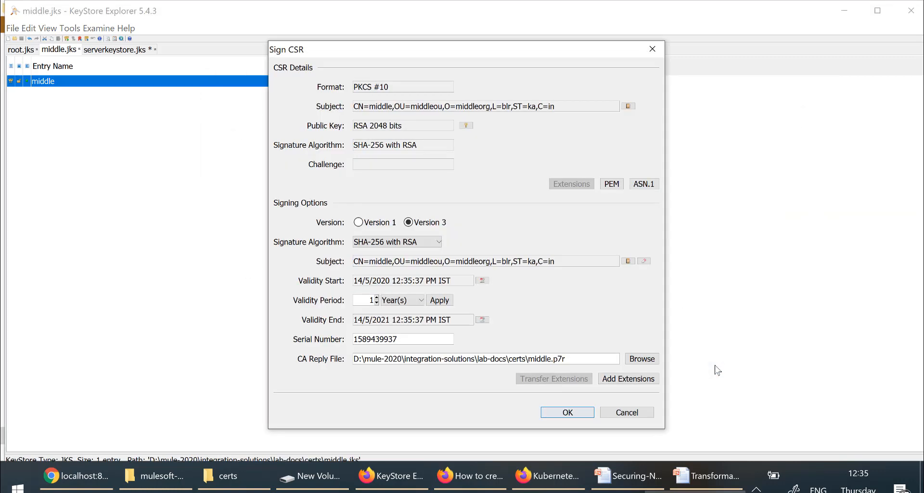
# Step: Add a Subject Alternative Name extension with DNS name localhost
pyautogui.click(627, 380)
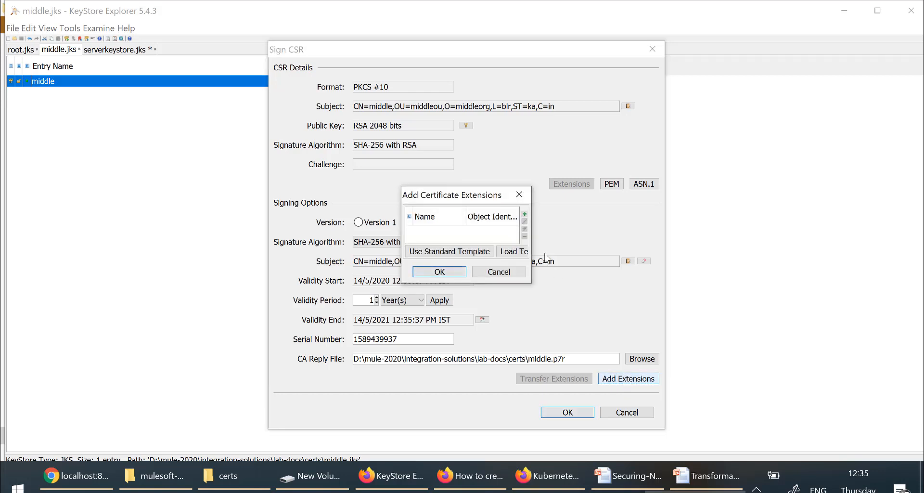
pyautogui.click(525, 213)
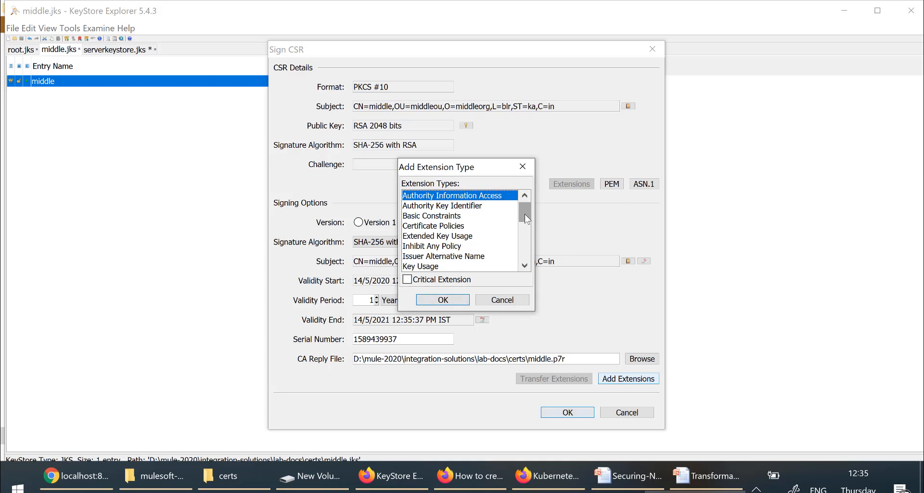
pyautogui.moveTo(525, 214); pyautogui.dragTo(524, 268)
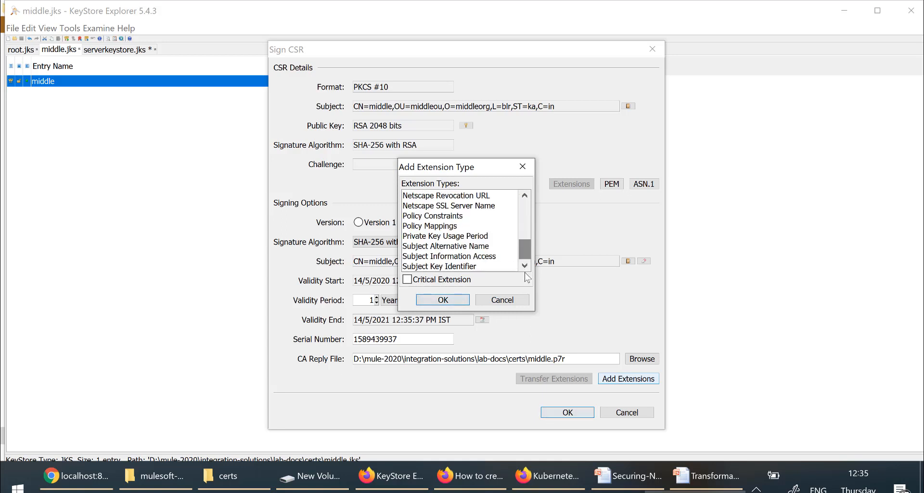
pyautogui.click(461, 247)
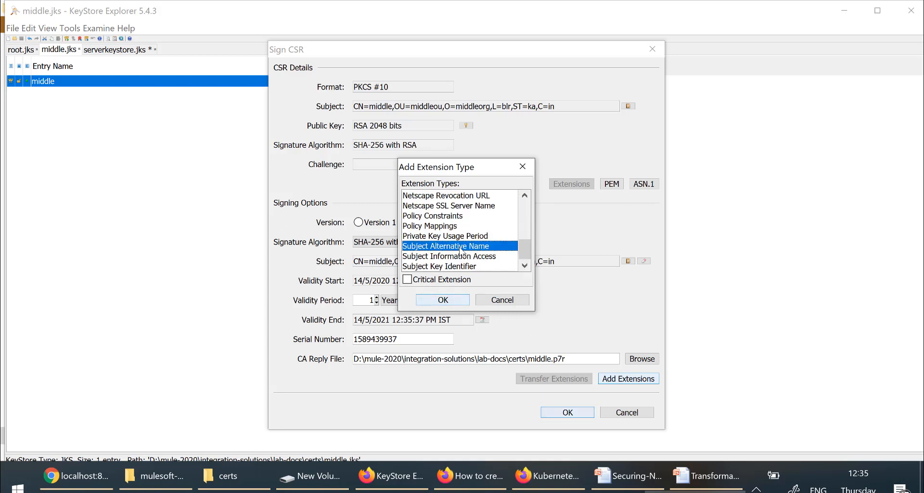
pyautogui.click(453, 301)
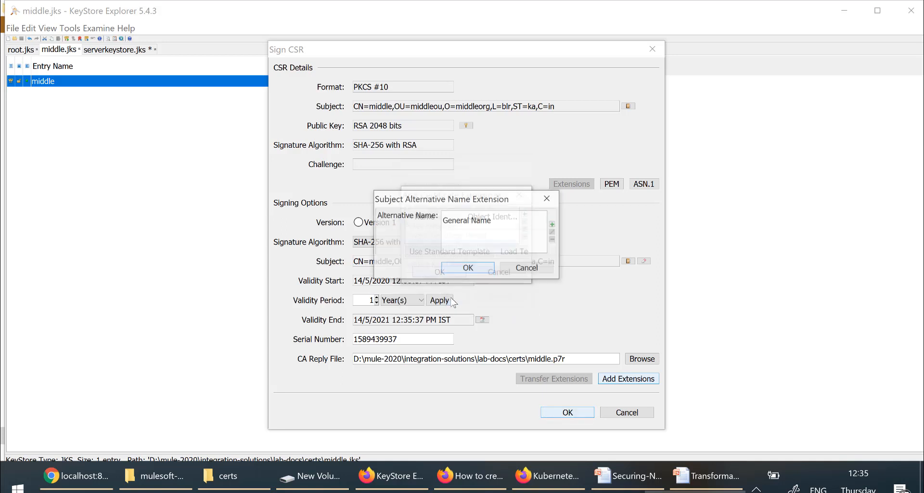
pyautogui.click(553, 225)
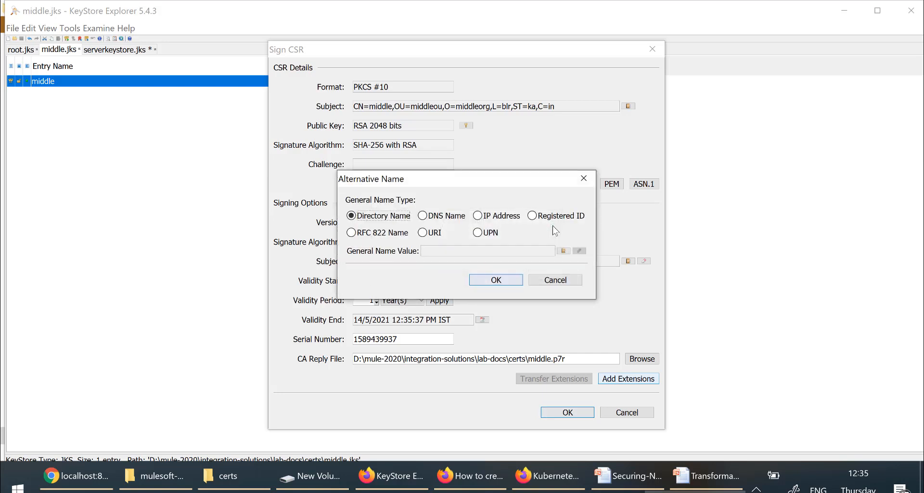
pyautogui.click(422, 215)
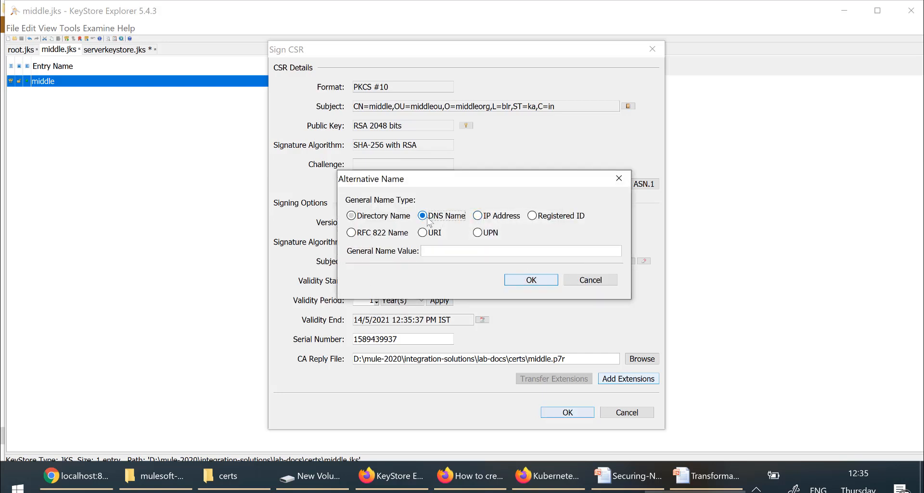
pyautogui.click(436, 250)
pyautogui.write('localhost')
pyautogui.click(535, 283)
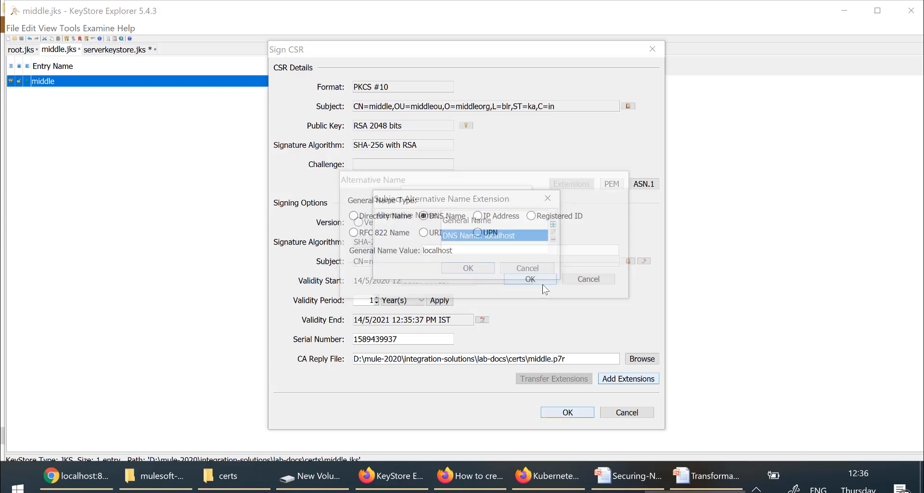
pyautogui.click(472, 271)
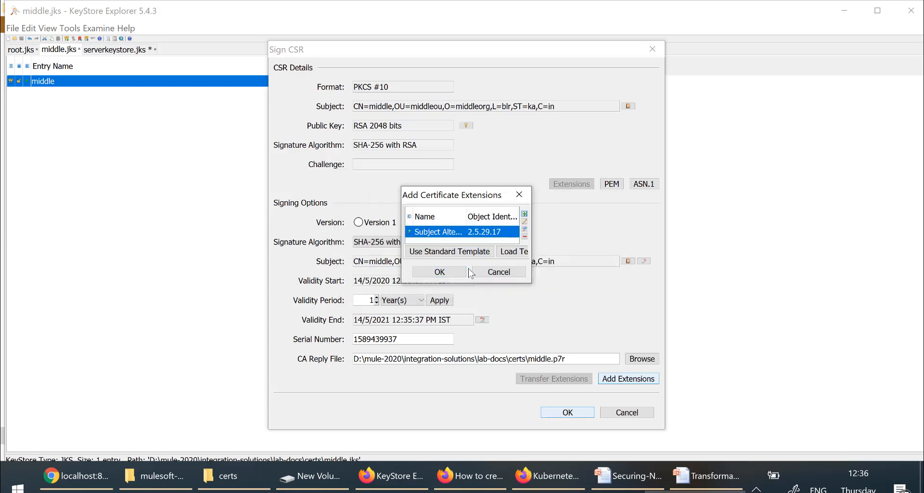
pyautogui.click(457, 274)
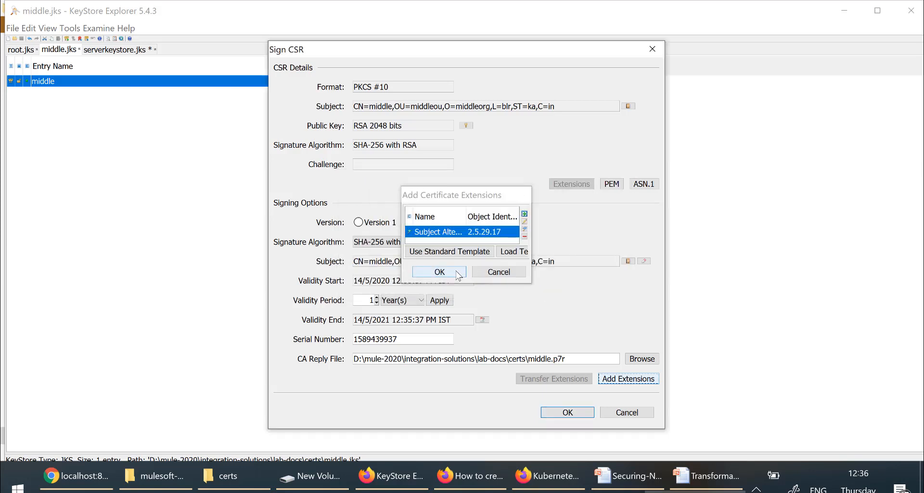
# Step: Decline overwriting middle.p7r and cancel the Sign CSR dialog
pyautogui.click(583, 416)
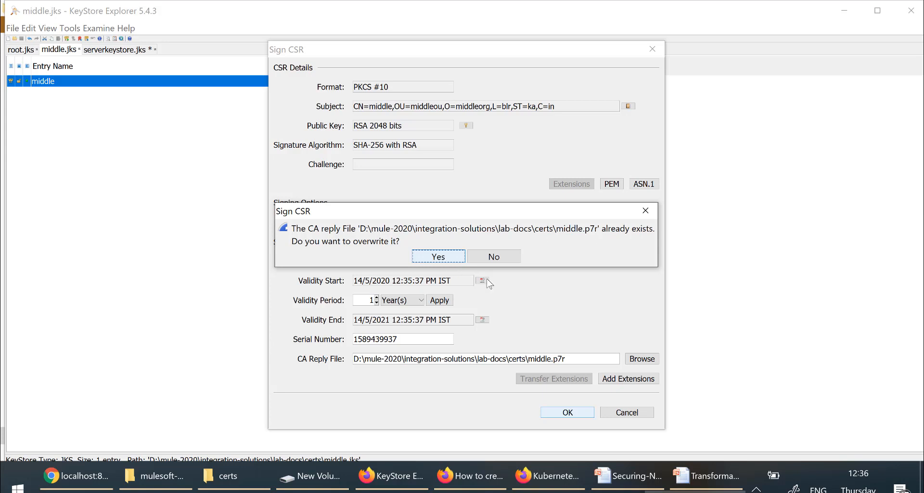
pyautogui.click(509, 263)
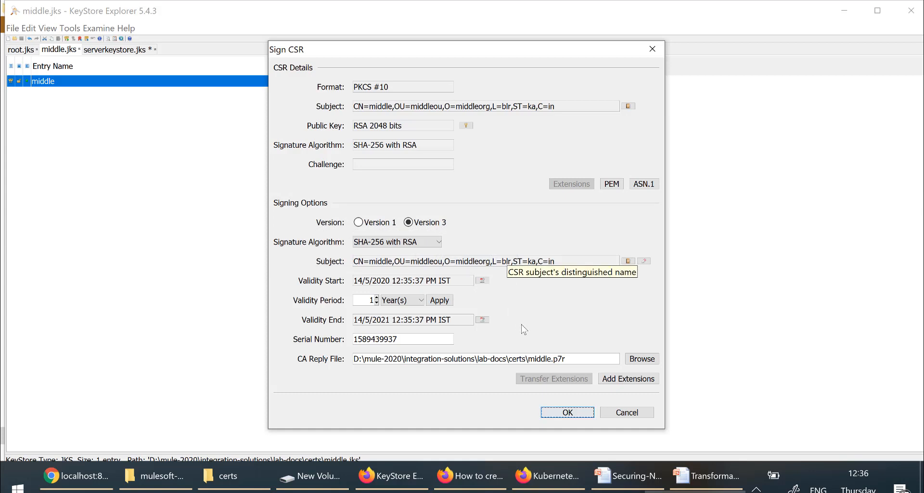
pyautogui.click(627, 414)
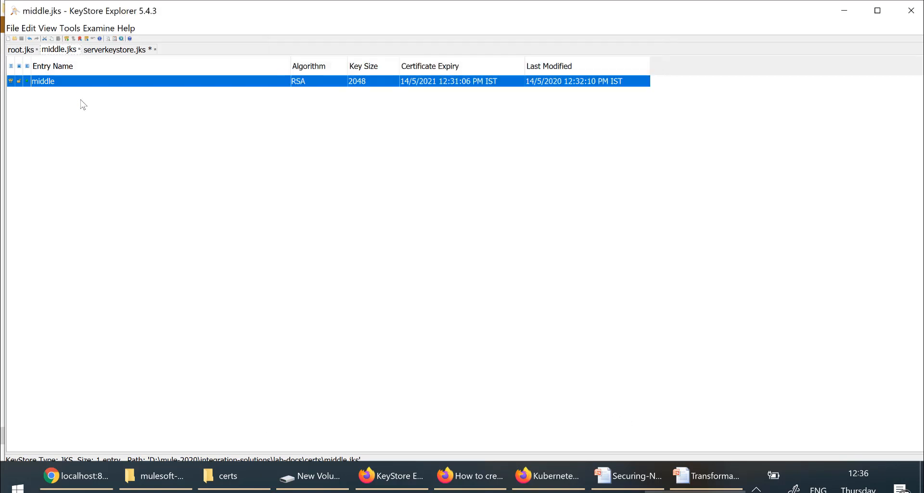
# Step: Load server.csr for signing with middle and add a Subject Alternative Name extension
pyautogui.rightClick(79, 81)
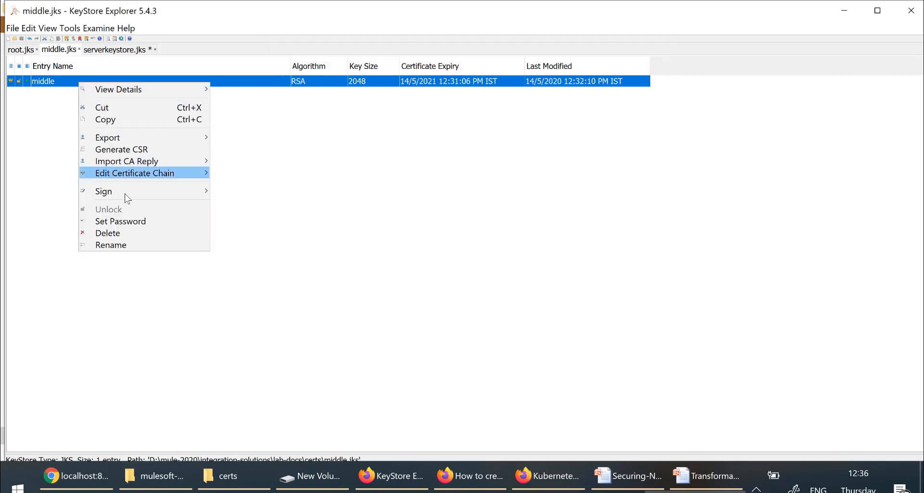
pyautogui.moveTo(125, 195)
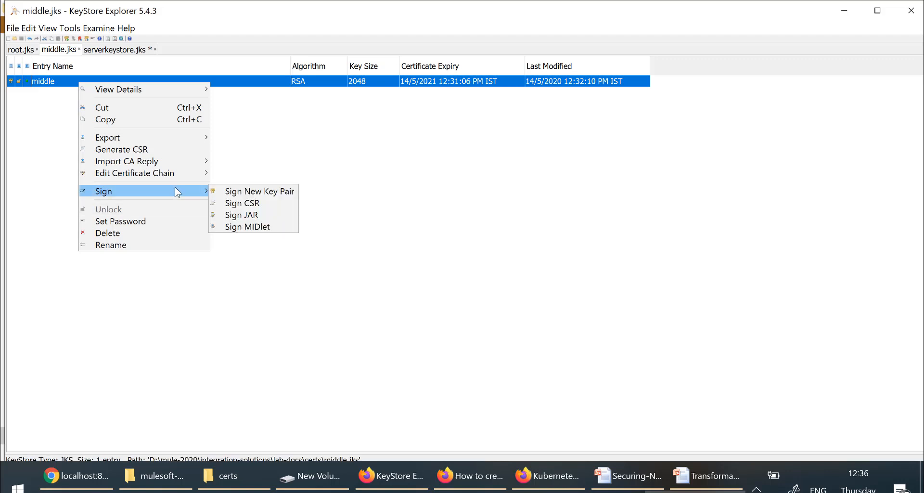
pyautogui.click(245, 207)
pyautogui.click(358, 249)
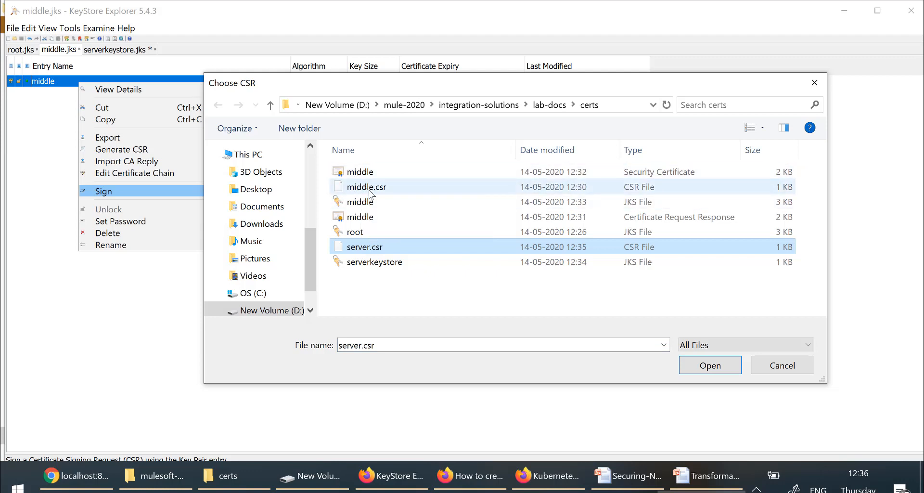
pyautogui.click(723, 365)
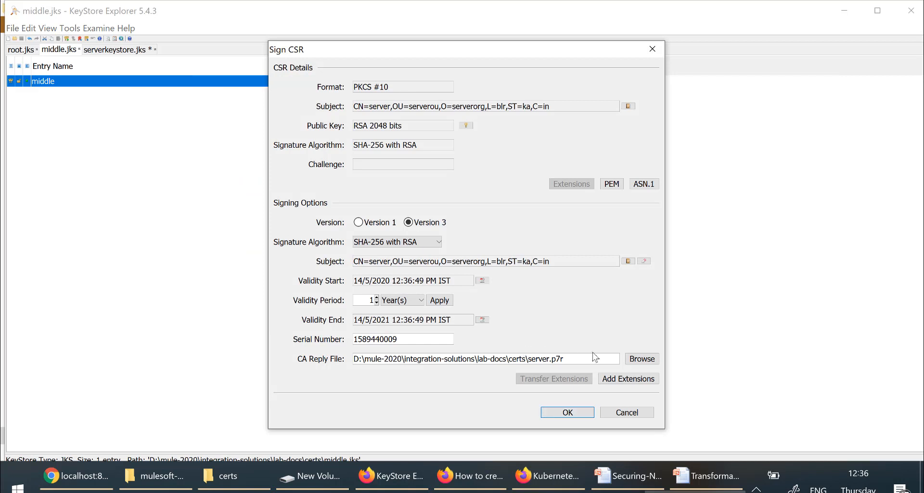
pyautogui.click(637, 380)
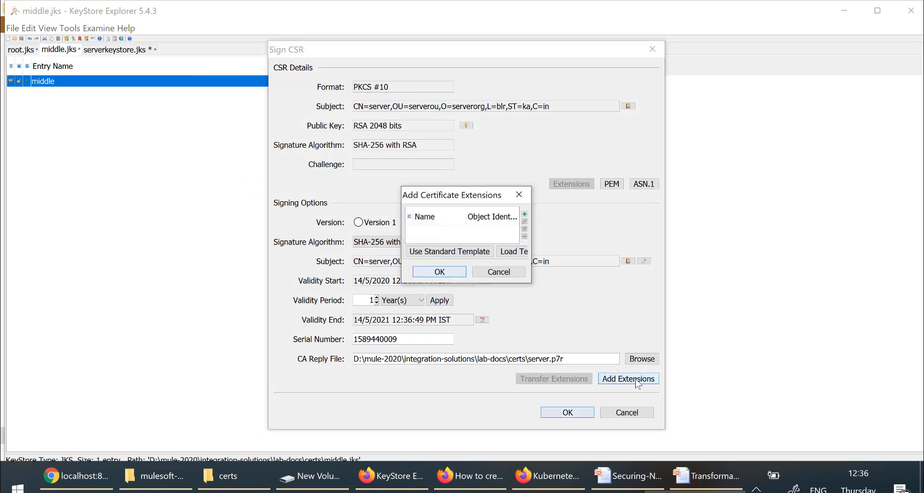
pyautogui.click(525, 217)
pyautogui.click(452, 235)
pyautogui.scroll(-5, 450, 240)
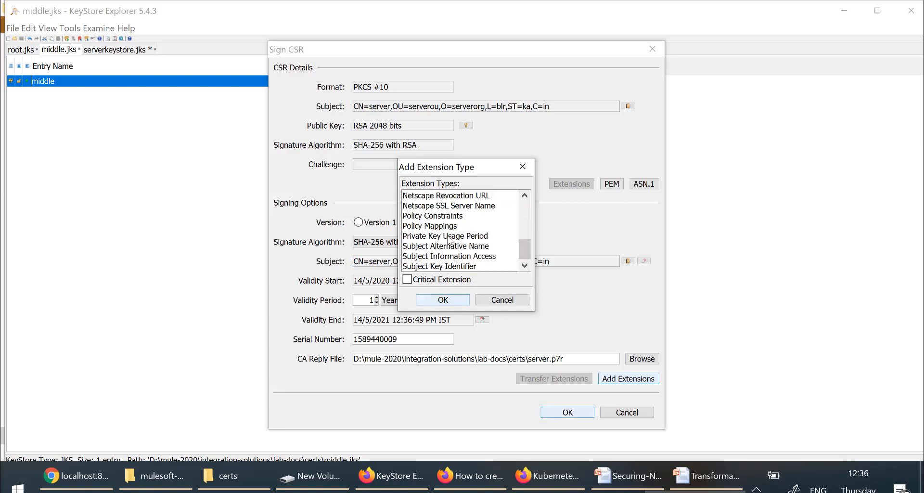
pyautogui.click(447, 246)
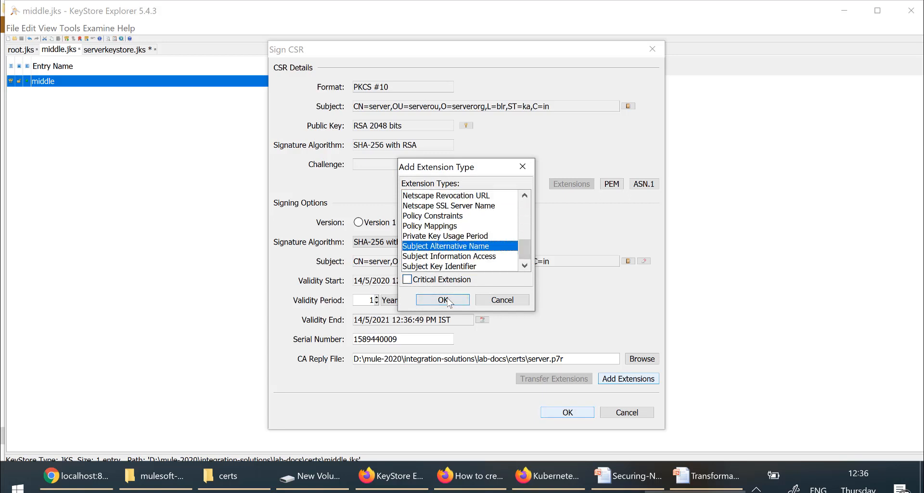
pyautogui.click(448, 299)
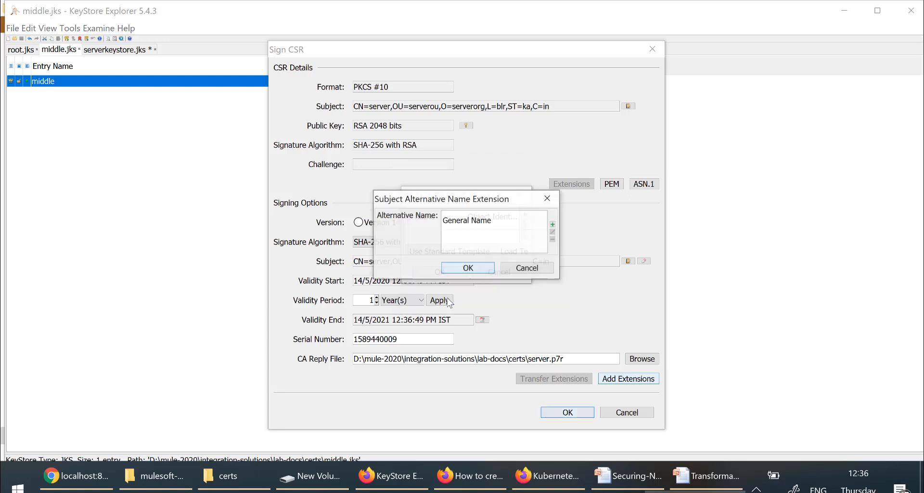
# Step: Set the alternative name to DNS localhost and sign, producing server.p7r
pyautogui.click(554, 225)
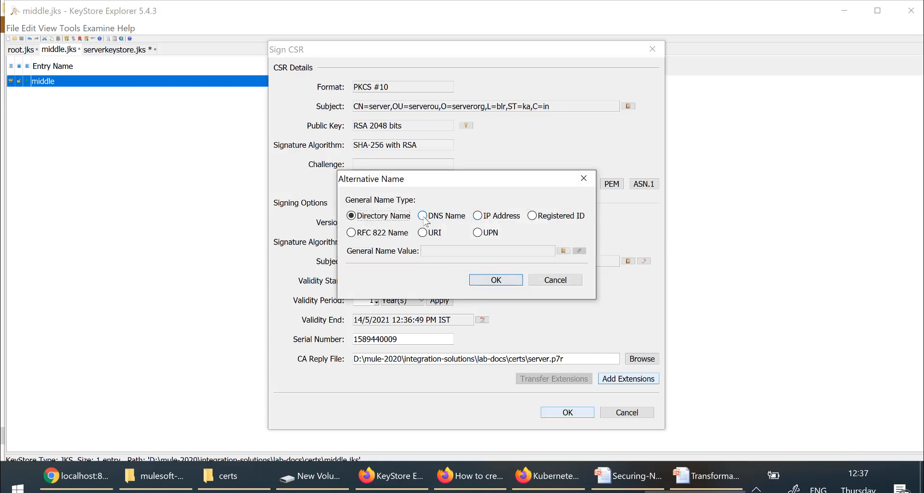
pyautogui.click(423, 216)
pyautogui.click(436, 250)
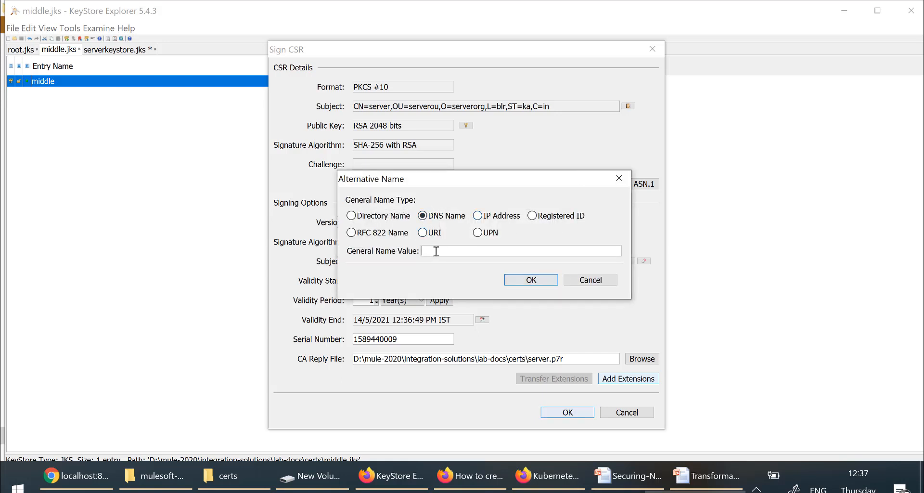
pyautogui.write('localhost')
pyautogui.click(549, 279)
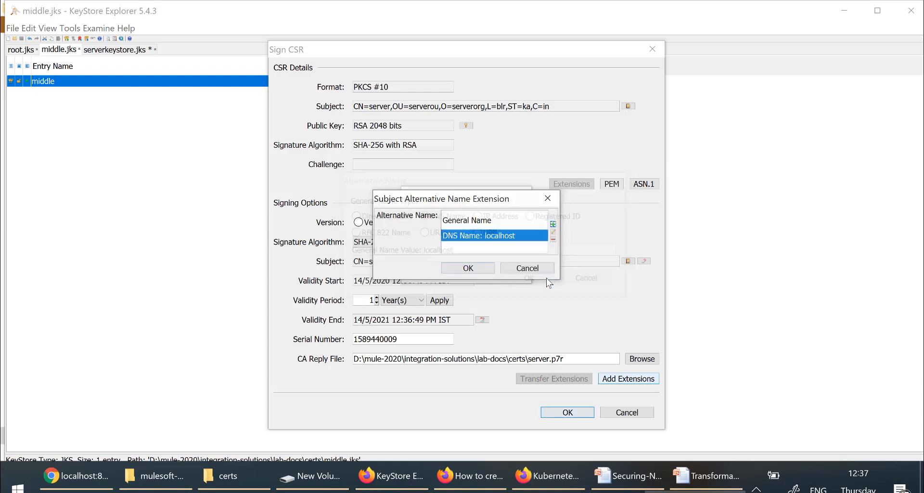
pyautogui.click(471, 268)
pyautogui.click(455, 271)
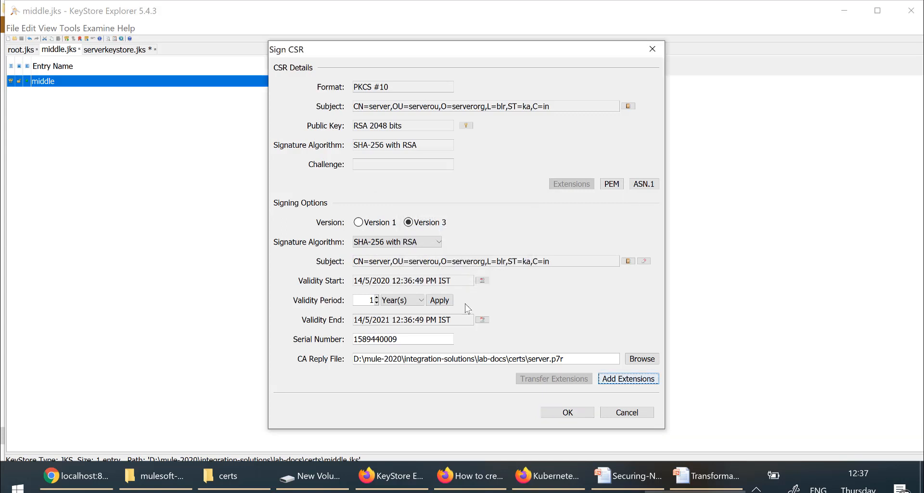
pyautogui.click(568, 412)
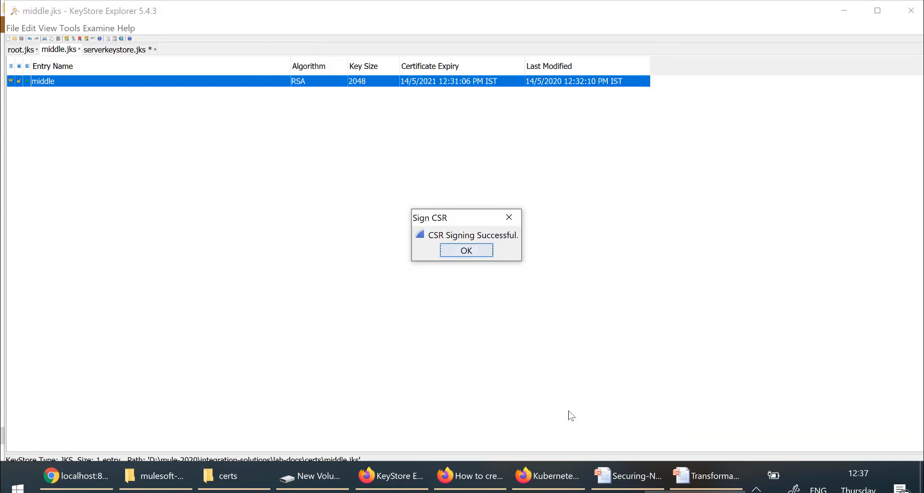
pyautogui.click(469, 253)
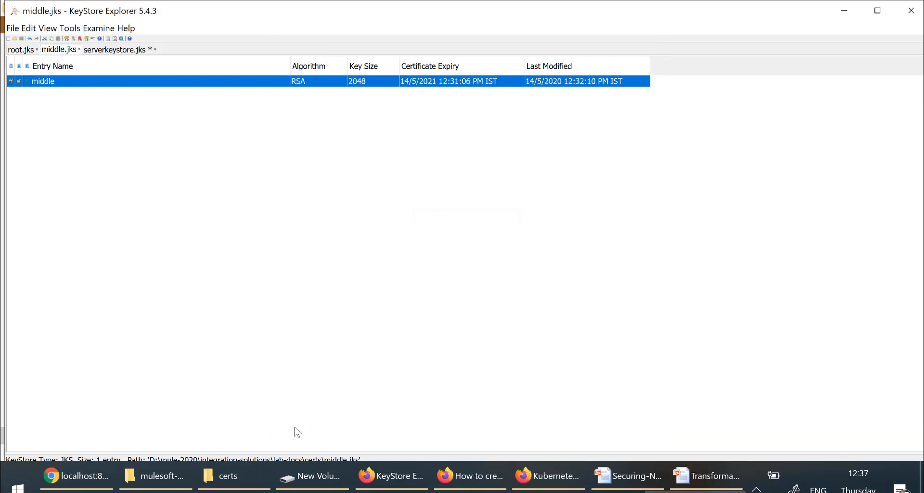
# Step: Check the new server CA reply file in certs, then return to KeyStore Explorer
pyautogui.click(241, 476)
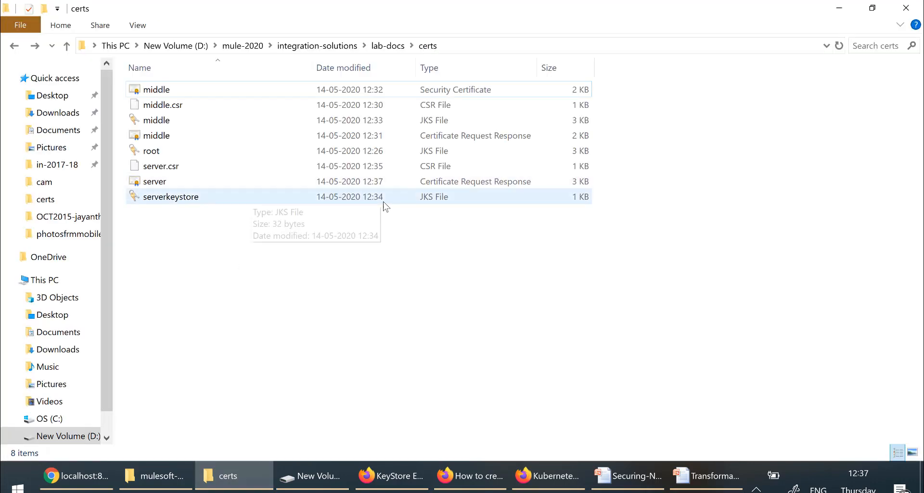
pyautogui.click(409, 183)
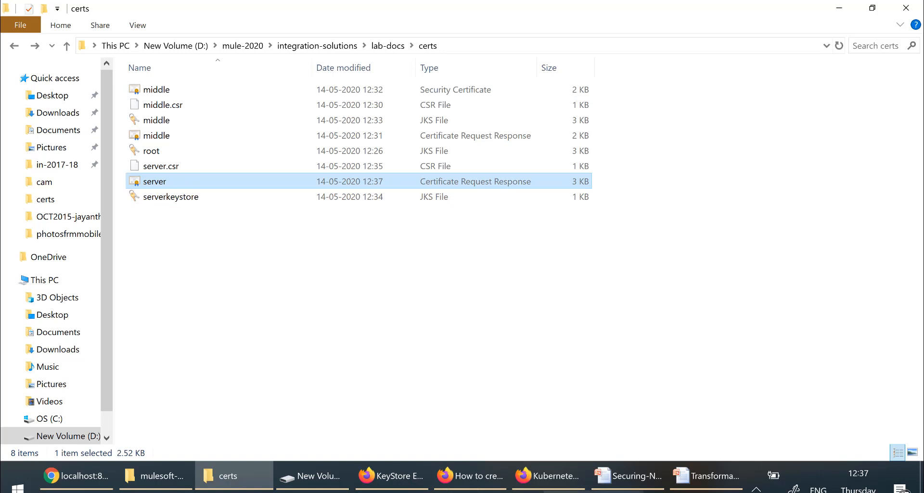
pyautogui.click(696, 492)
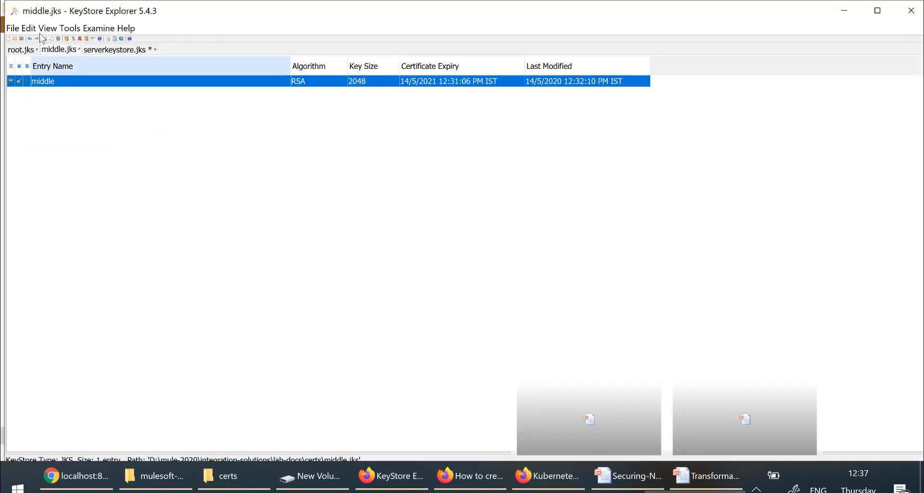
# Step: Import the server.p7r CA reply into the server entry and save serverkeystore.jks
pyautogui.click(120, 53)
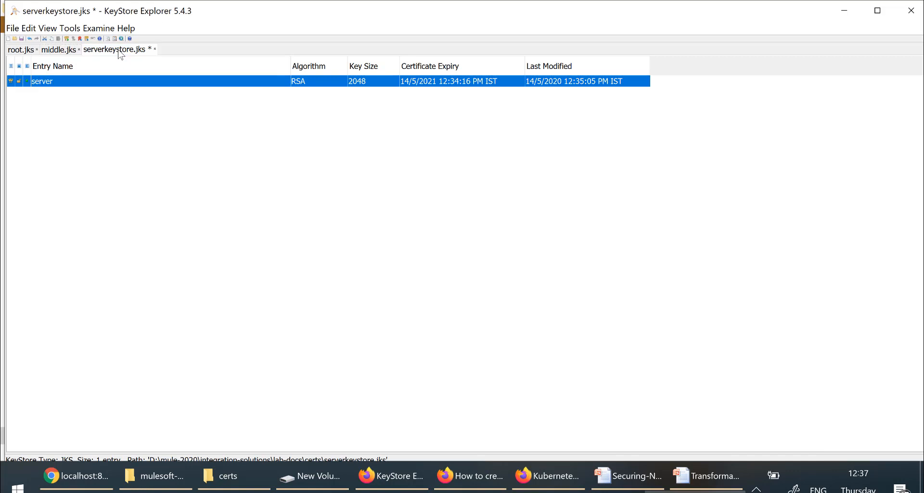
pyautogui.hotkey('ctrl', 's')
pyautogui.rightClick(88, 87)
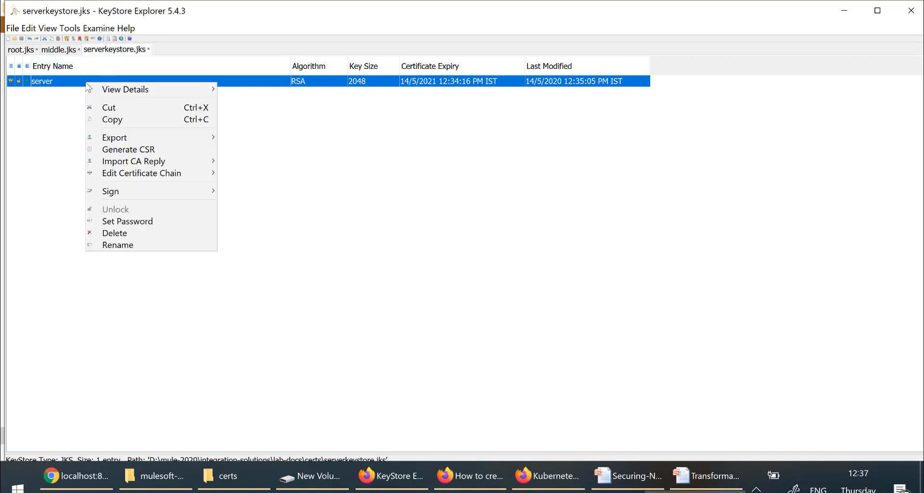
pyautogui.moveTo(136, 166)
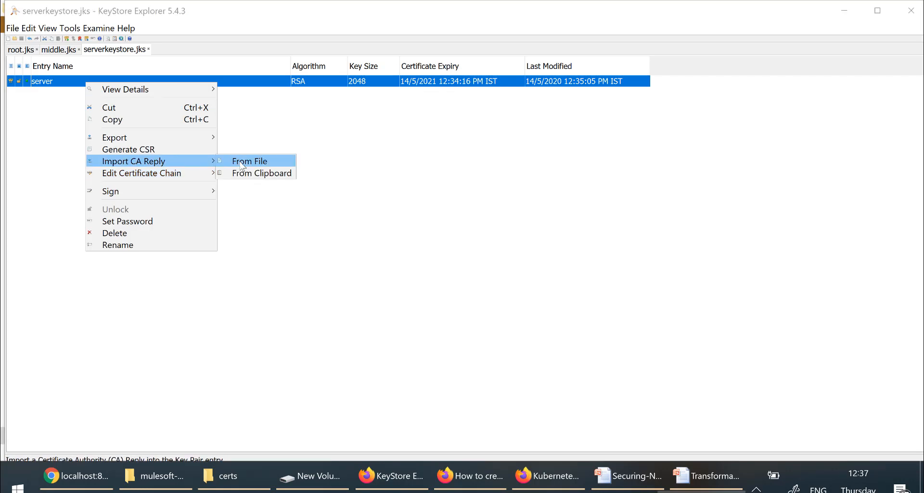
pyautogui.click(242, 166)
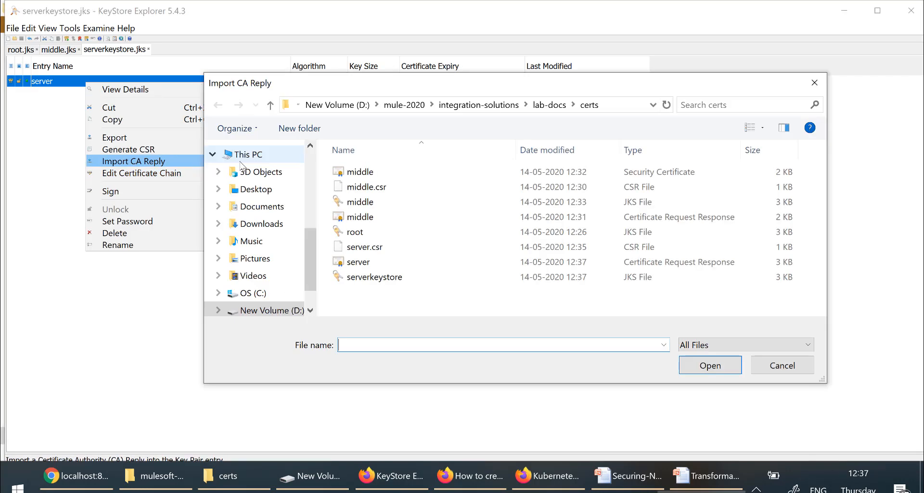
pyautogui.doubleClick(359, 263)
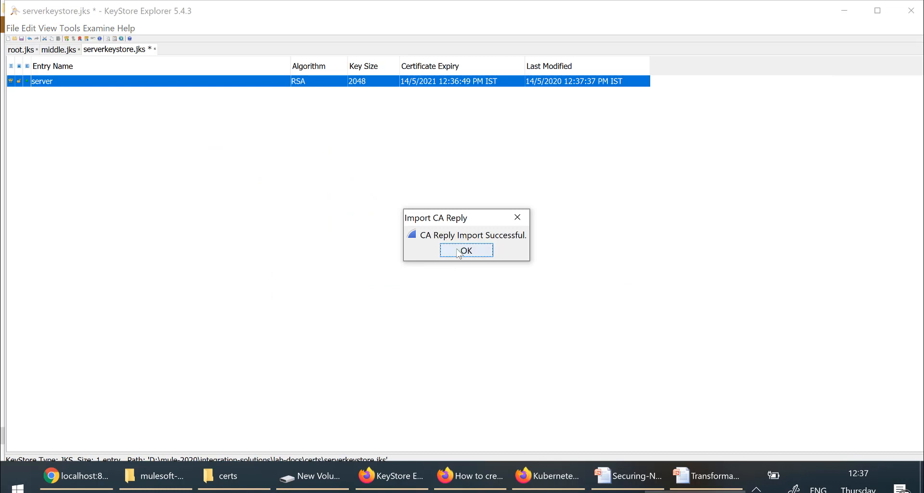
pyautogui.click(458, 252)
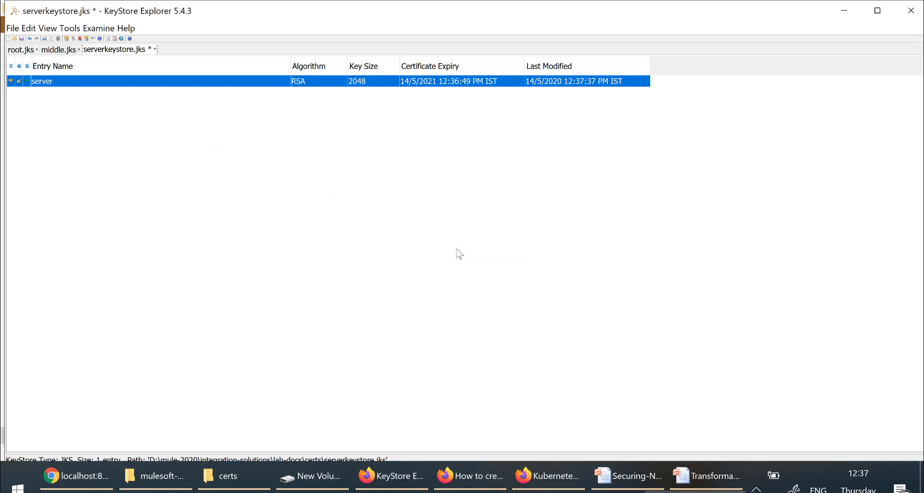
pyautogui.hotkey('ctrl', 's')
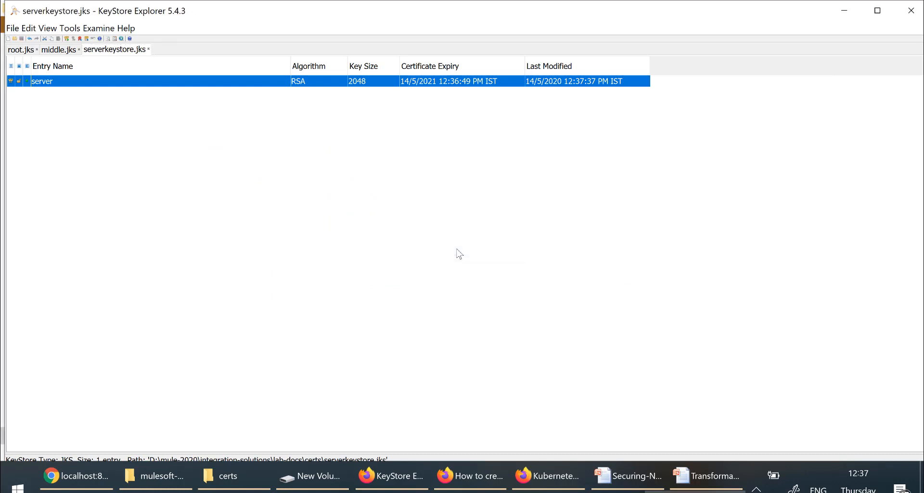
# Step: Export the server entry's certificate chain as PEM X.509 server.cer
pyautogui.rightClick(72, 84)
pyautogui.moveTo(105, 138)
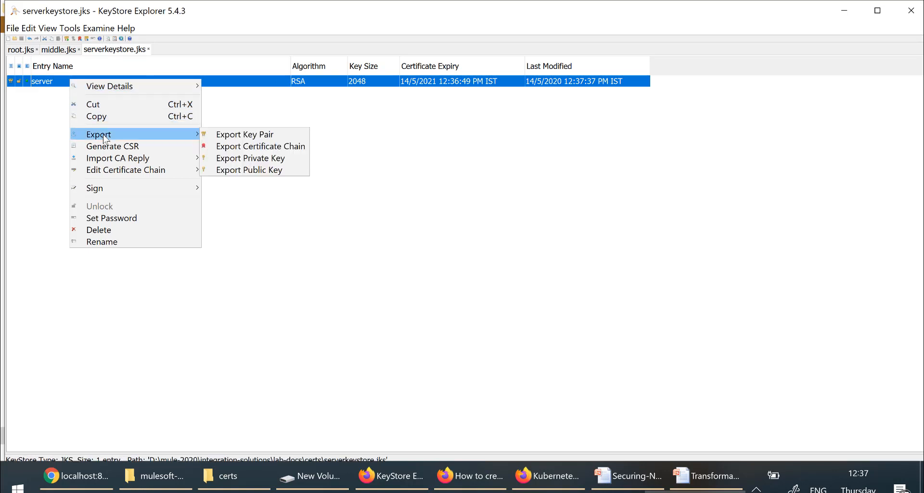
pyautogui.click(247, 146)
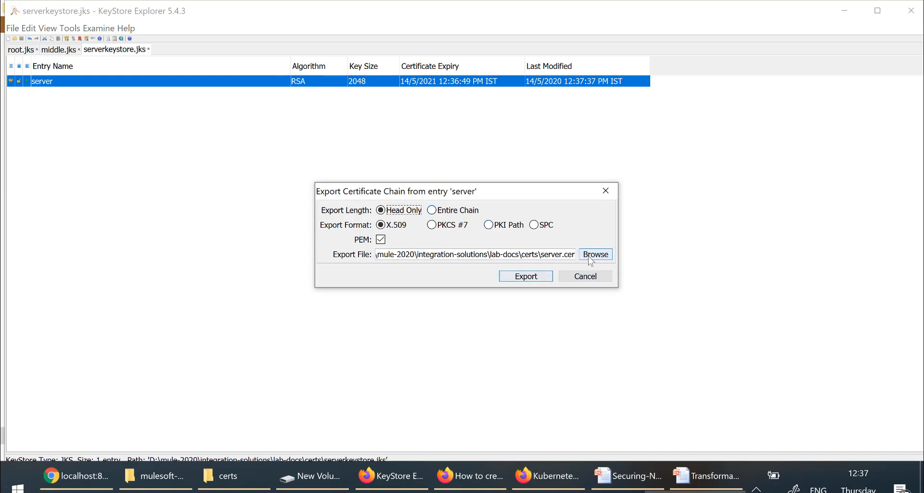
pyautogui.click(525, 278)
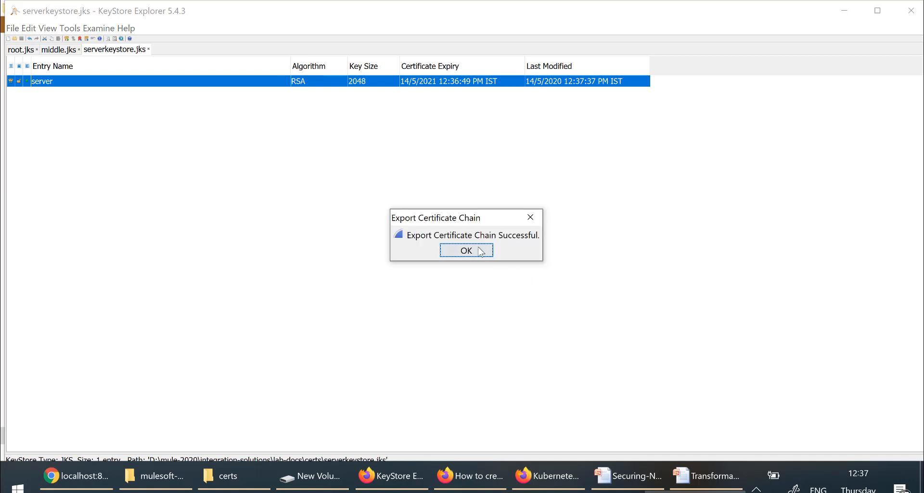
pyautogui.click(474, 251)
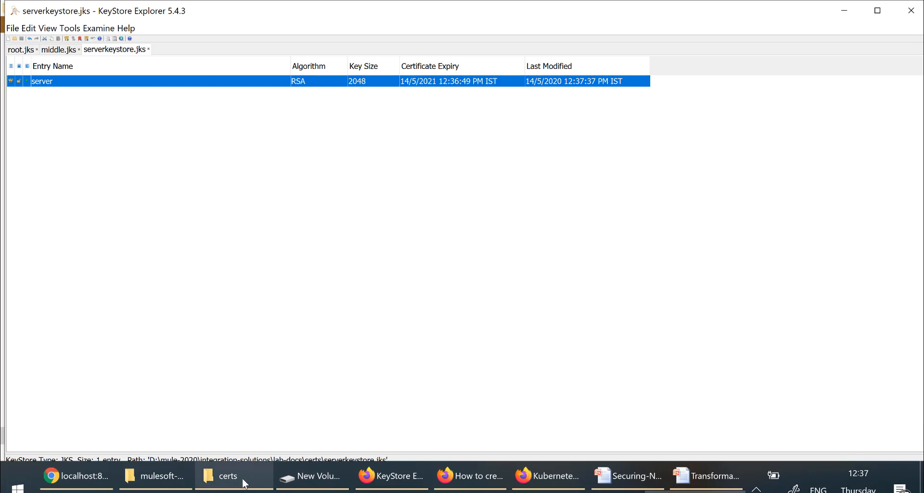
pyautogui.click(244, 481)
pyautogui.click(205, 282)
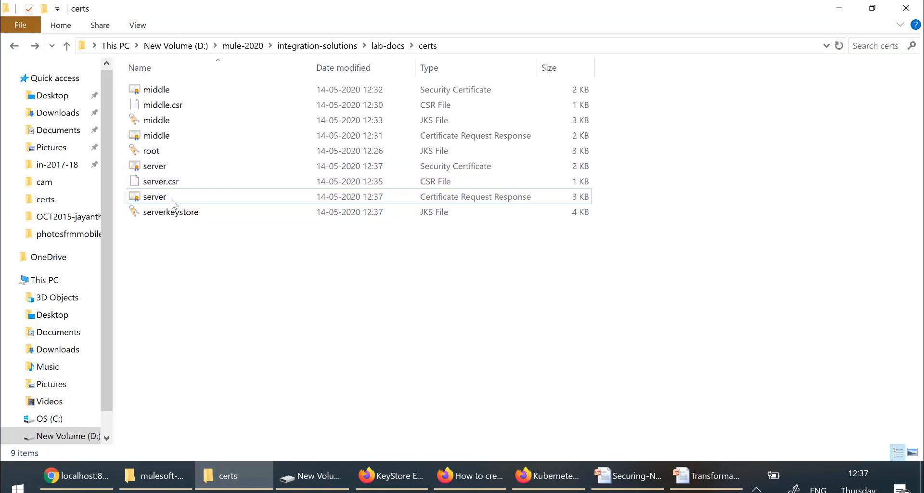
pyautogui.doubleClick(153, 167)
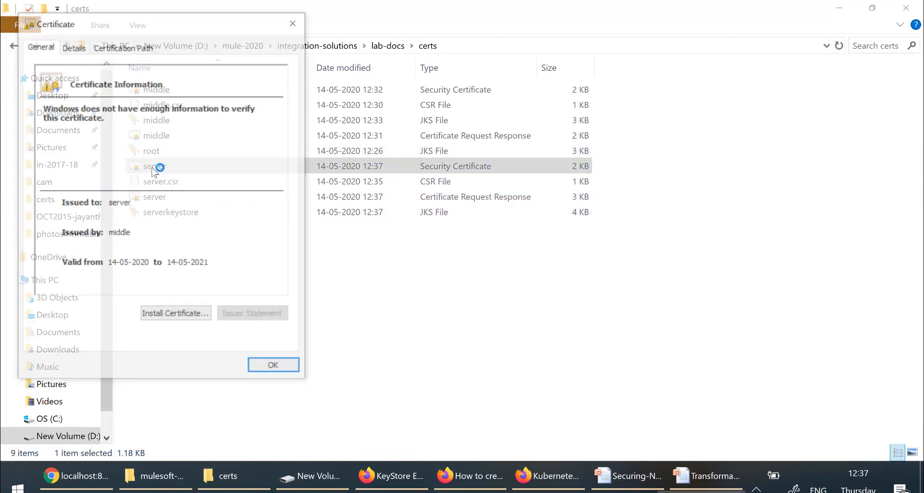
pyautogui.click(134, 50)
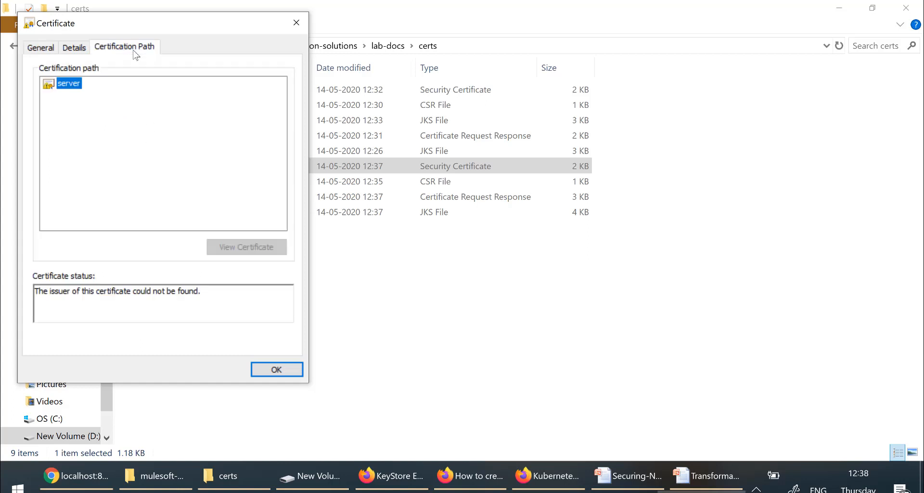
pyautogui.click(70, 50)
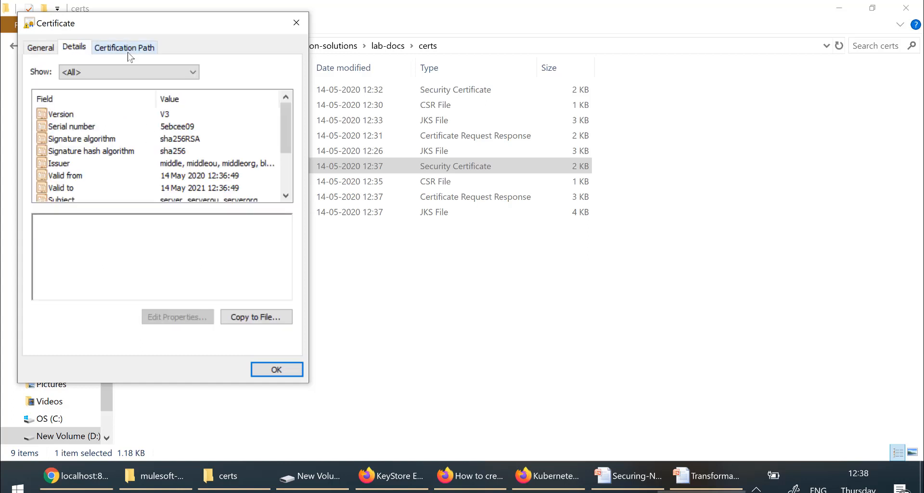
pyautogui.click(71, 166)
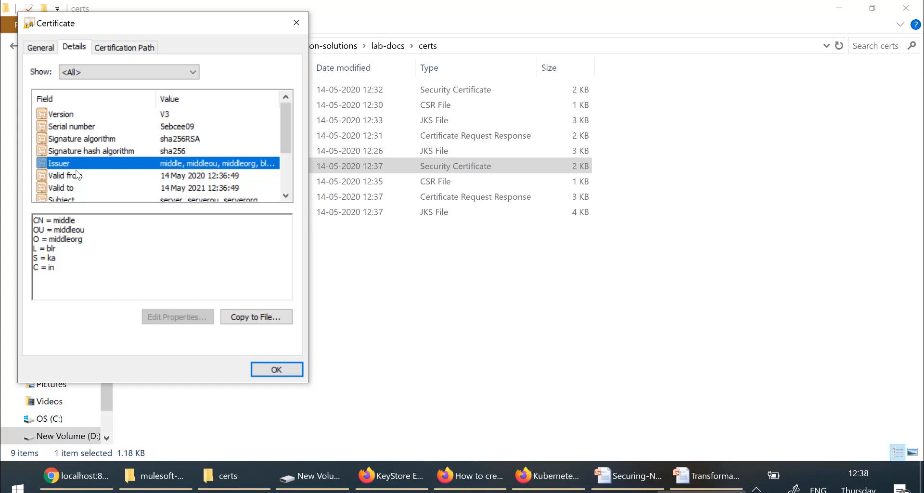
pyautogui.click(129, 45)
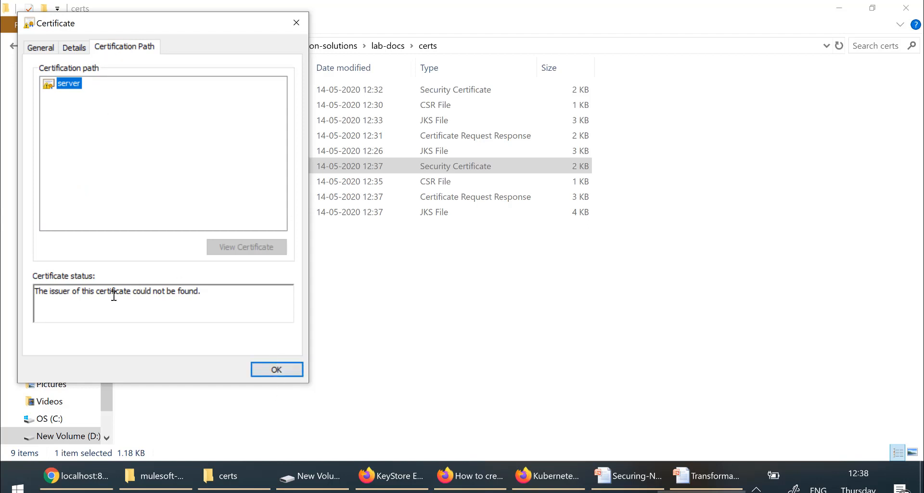
pyautogui.doubleClick(95, 291)
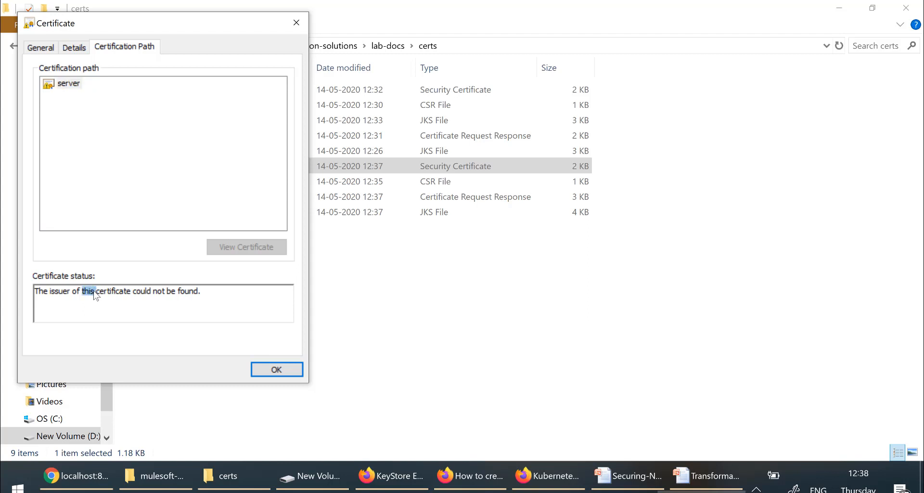
pyautogui.doubleClick(186, 291)
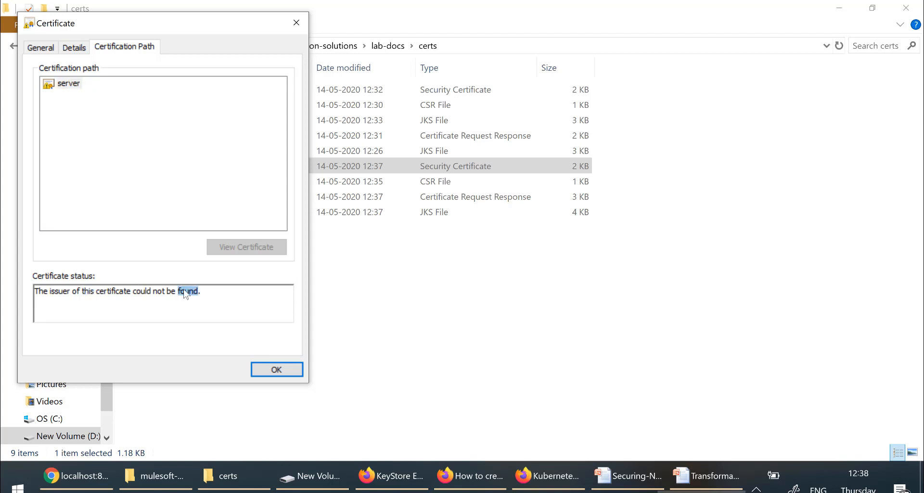
pyautogui.click(265, 369)
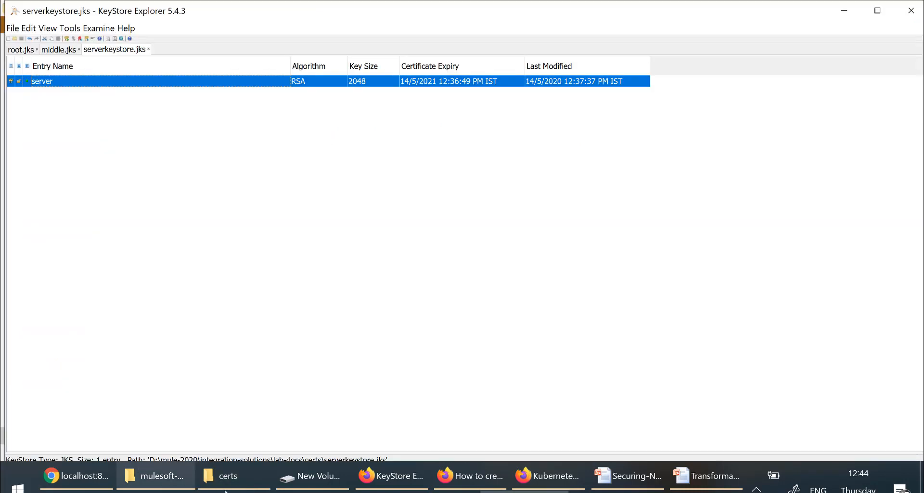
# Step: Open server.p7r in certmgr, check its server, middle and root certificates, then close it
pyautogui.click(237, 488)
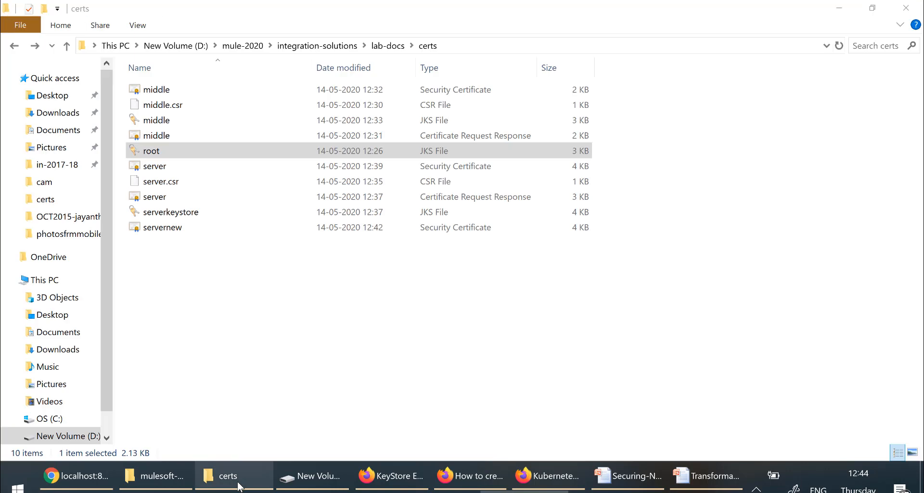
pyautogui.doubleClick(154, 197)
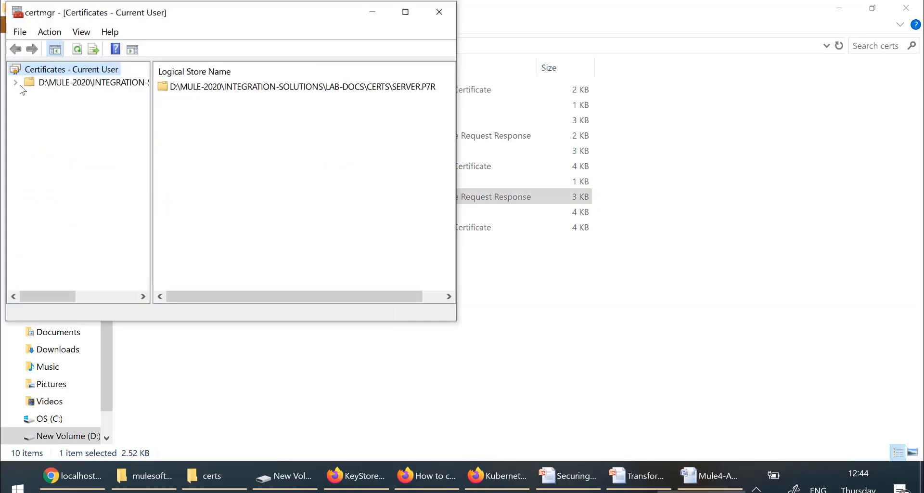
pyautogui.click(16, 83)
pyautogui.click(70, 96)
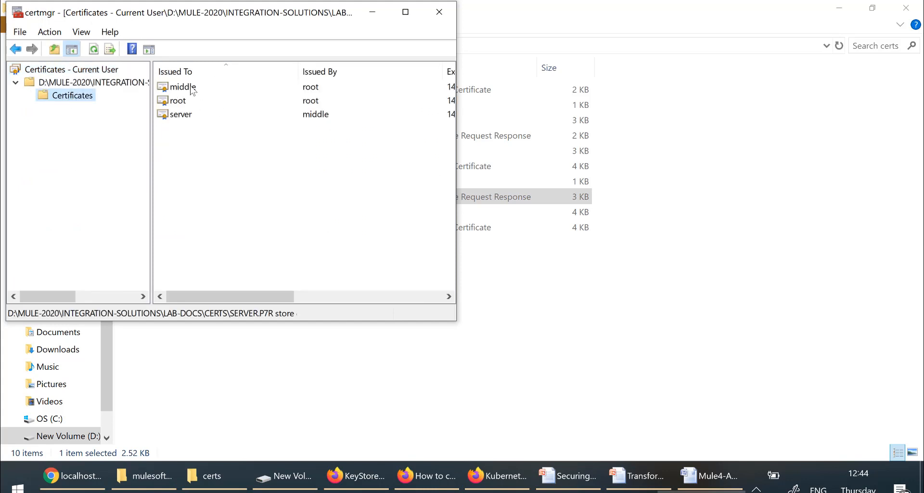
pyautogui.click(185, 118)
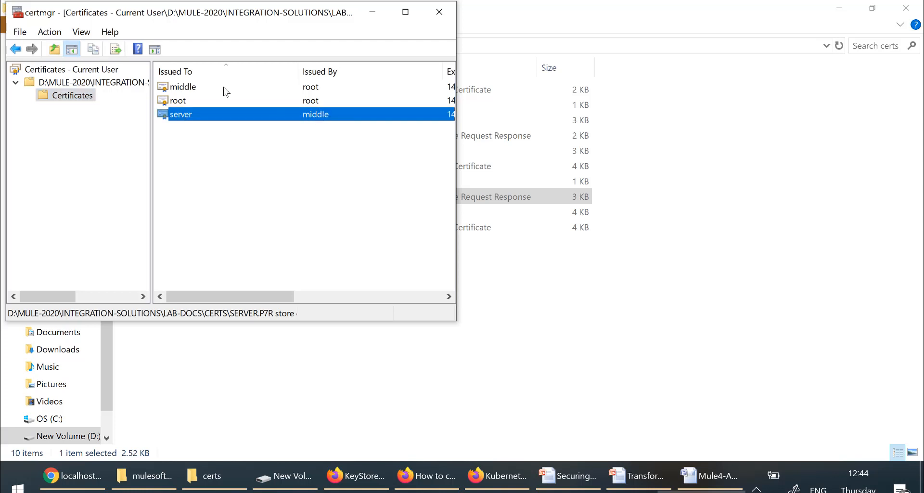
pyautogui.click(189, 88)
pyautogui.click(298, 101)
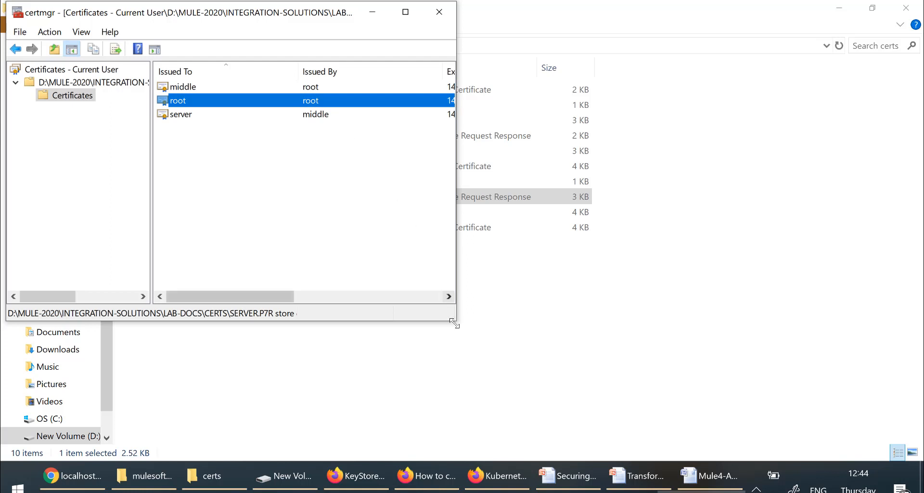
pyautogui.click(437, 23)
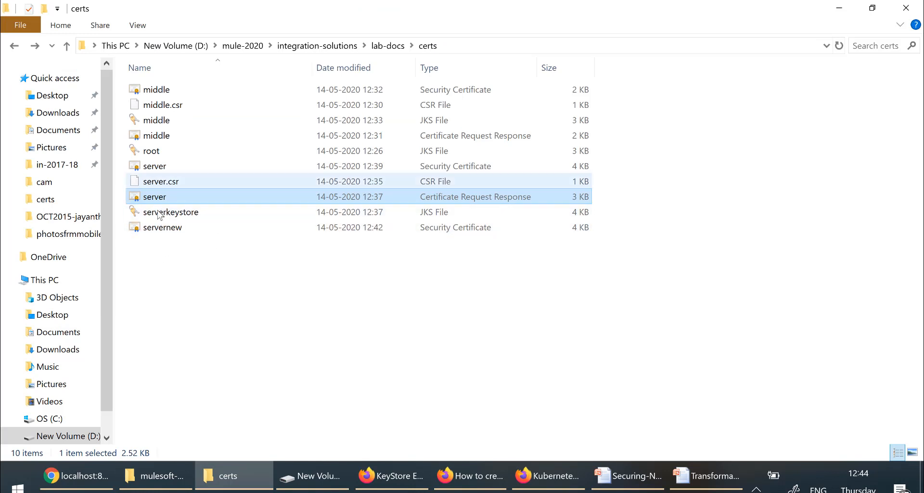
pyautogui.click(297, 374)
pyautogui.click(525, 491)
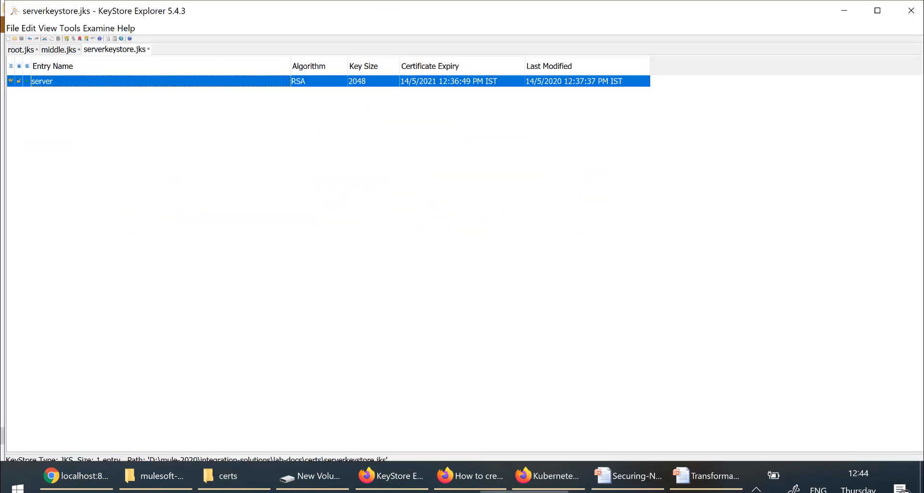
pyautogui.rightClick(88, 81)
pyautogui.moveTo(111, 90)
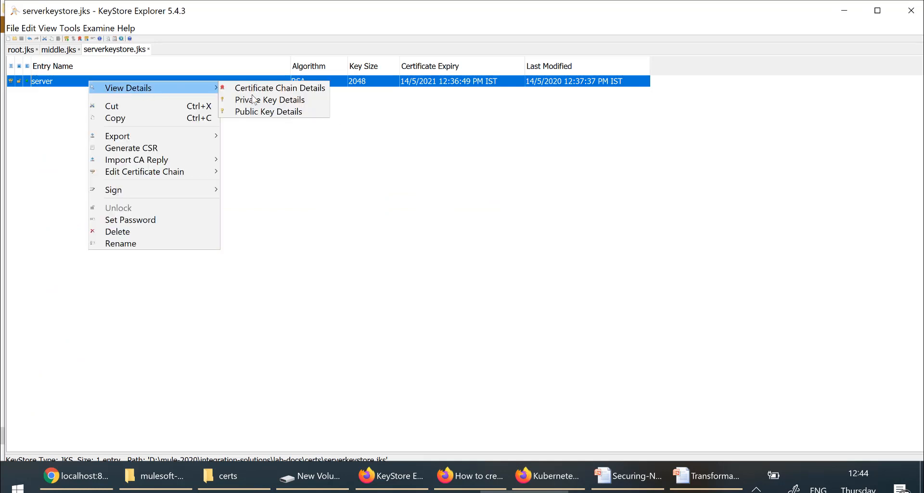
pyautogui.click(270, 91)
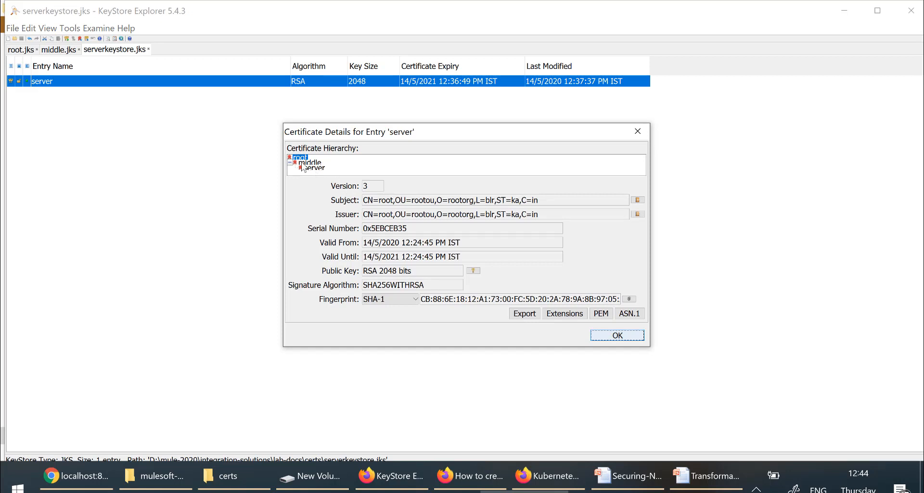
pyautogui.click(320, 168)
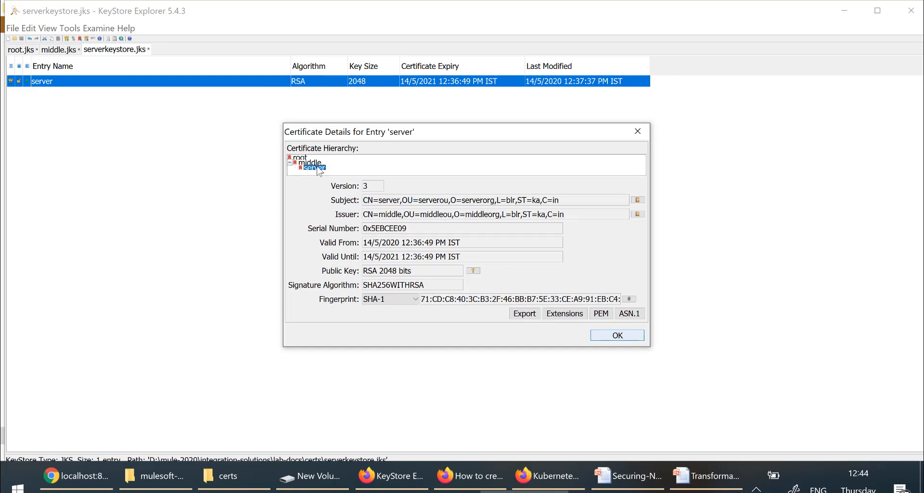
pyautogui.click(313, 163)
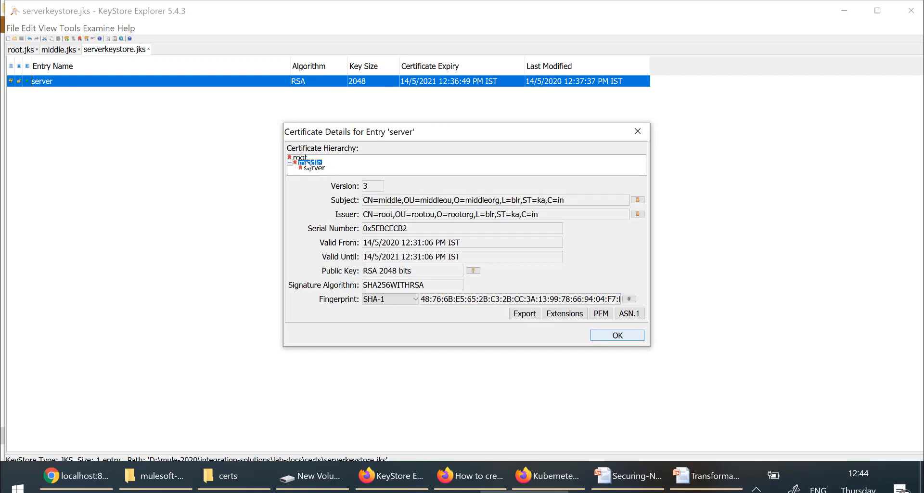
pyautogui.click(301, 158)
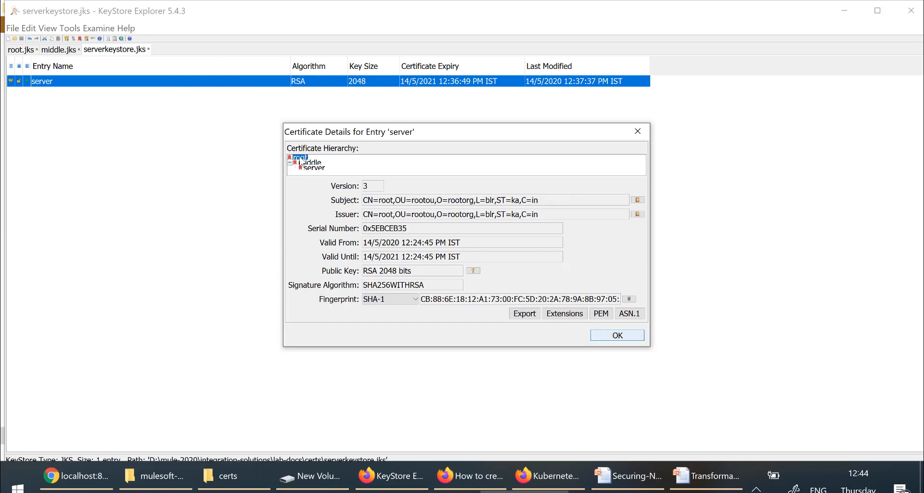
pyautogui.click(618, 336)
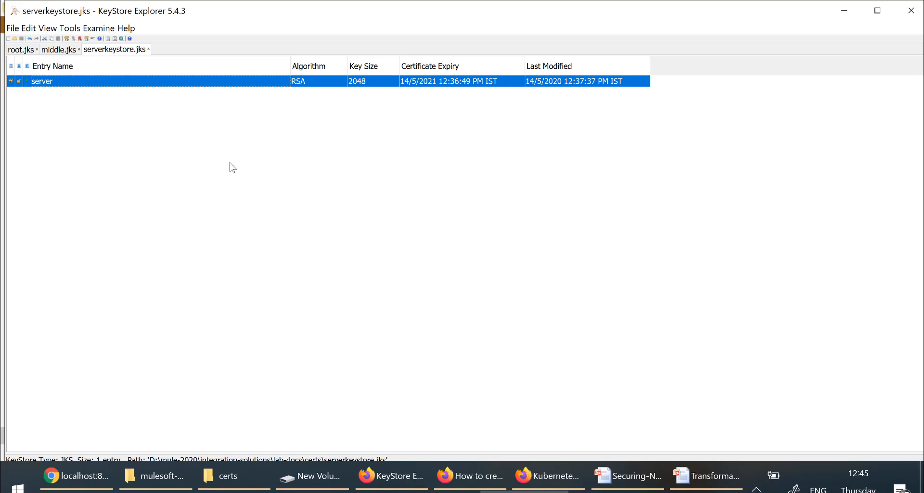
pyautogui.click(13, 29)
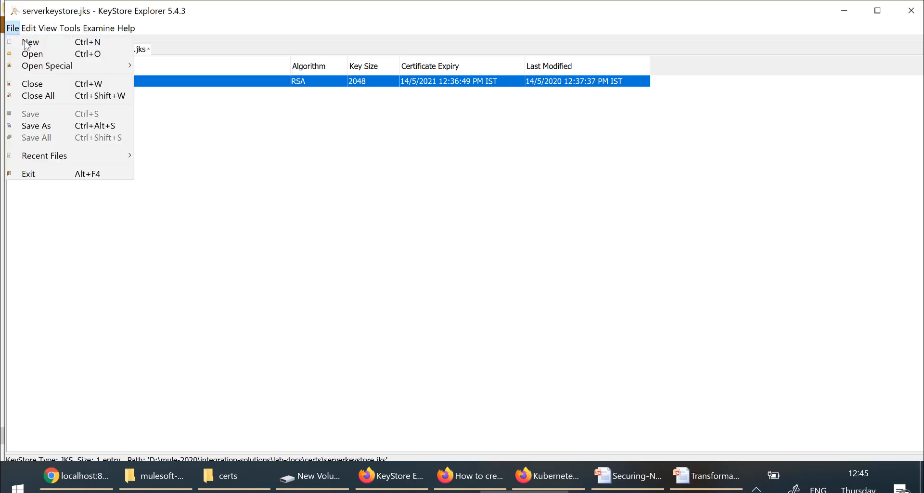
pyautogui.click(29, 43)
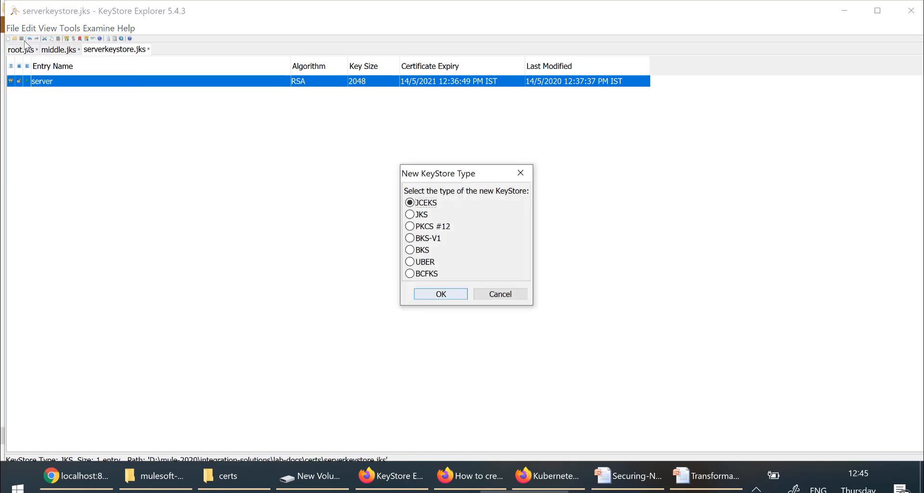
# Step: Create a new password-protected JKS keystore and save it as servertruststore.jks in certs
pyautogui.click(410, 215)
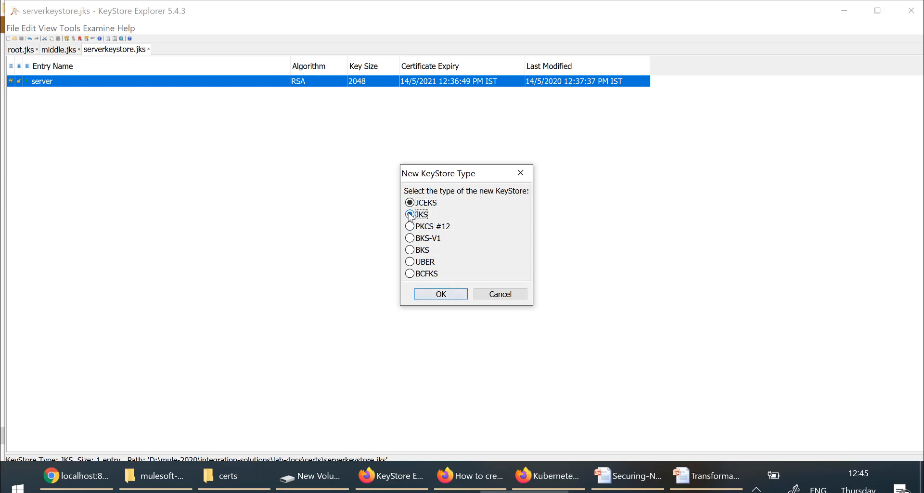
pyautogui.click(452, 294)
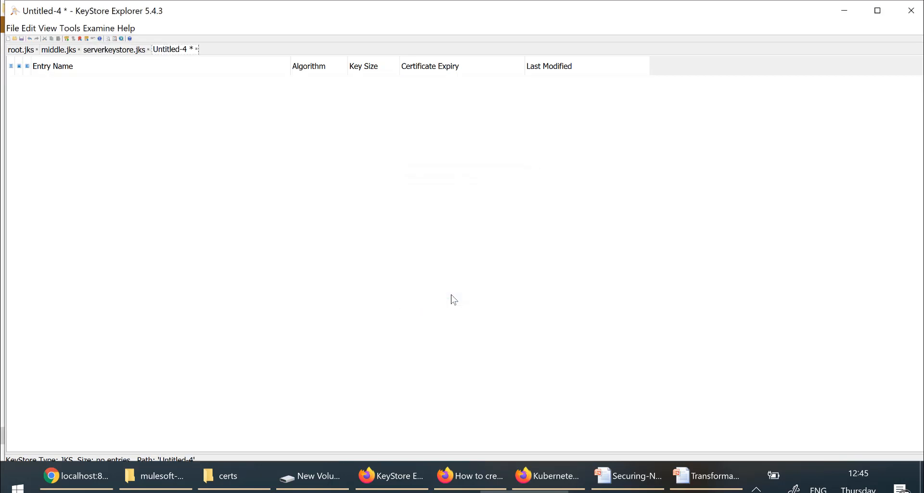
pyautogui.hotkey('ctrl', 's')
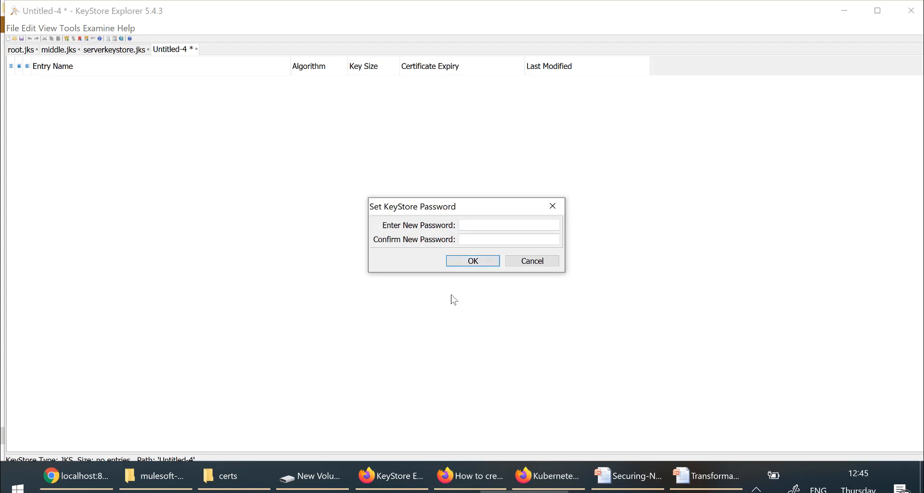
pyautogui.write('••••••••••••')
pyautogui.press('Return')
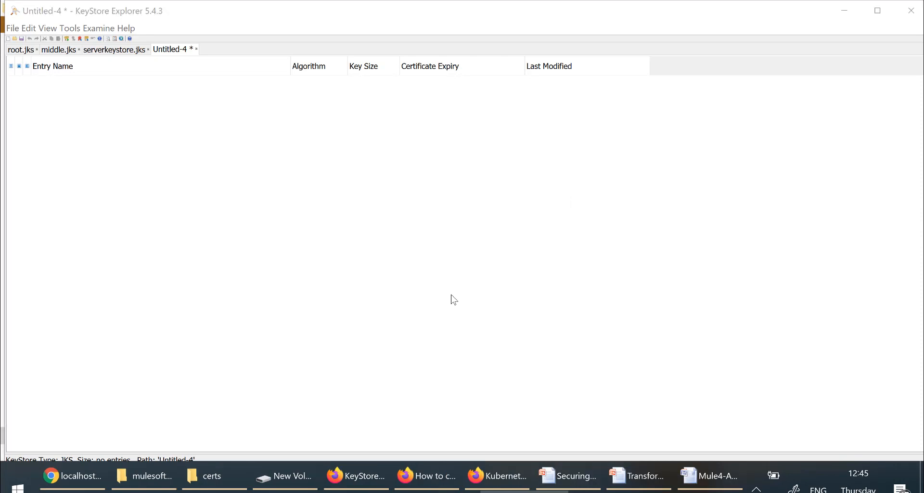
pyautogui.scroll(-1, 483, 242)
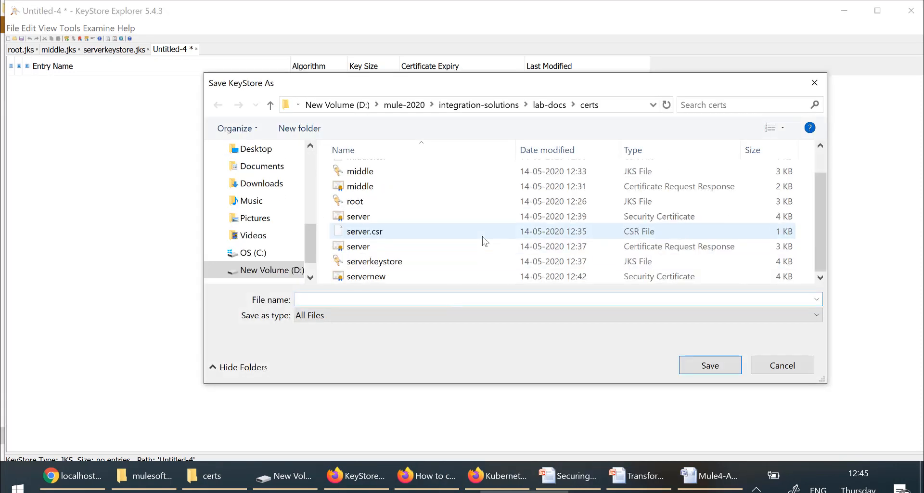
pyautogui.write('ser')
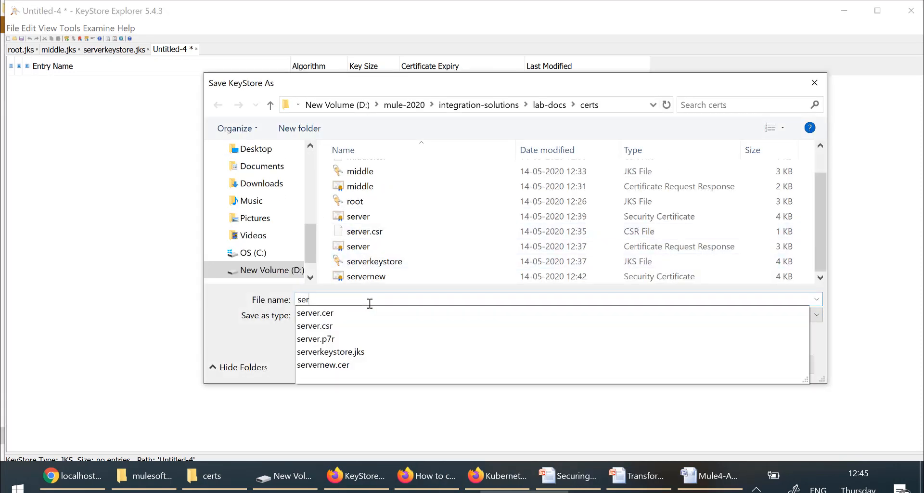
pyautogui.write('vertruststore')
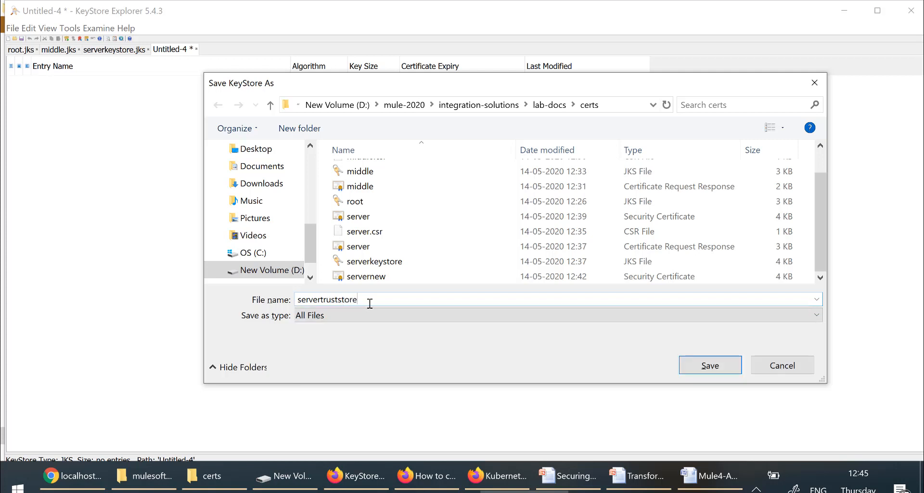
pyautogui.write('.jks')
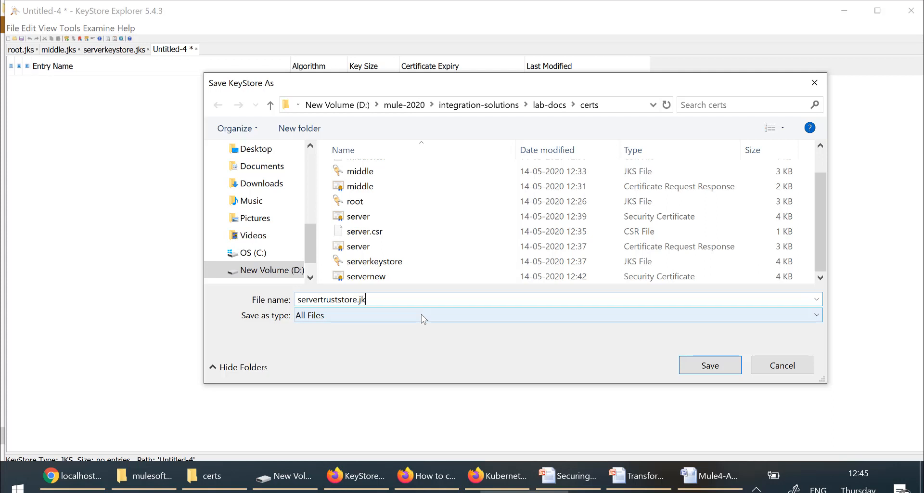
pyautogui.click(711, 364)
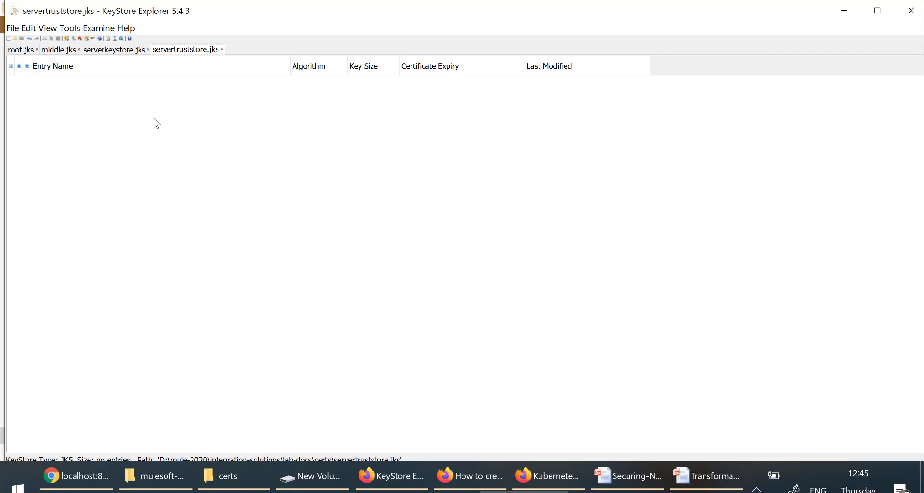
# Step: Review the servernew, server and middle certificate files in certs, then return to KeyStore Explorer
pyautogui.click(230, 476)
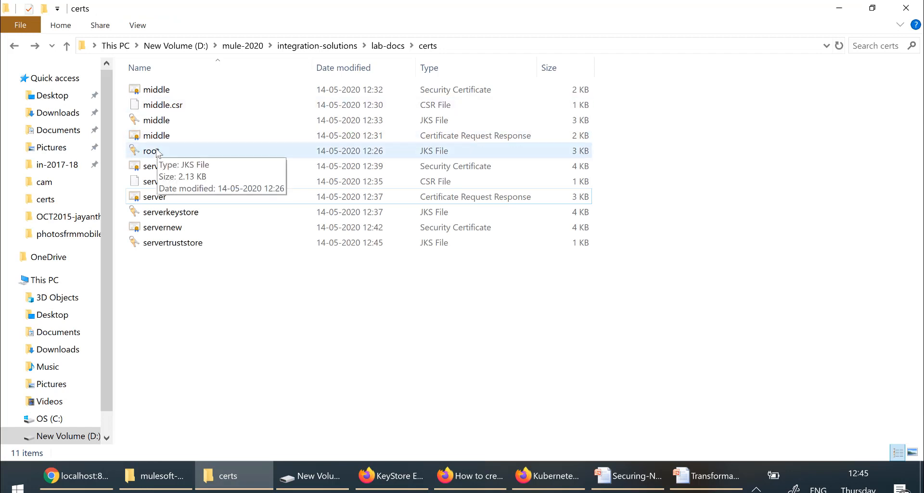
pyautogui.click(440, 227)
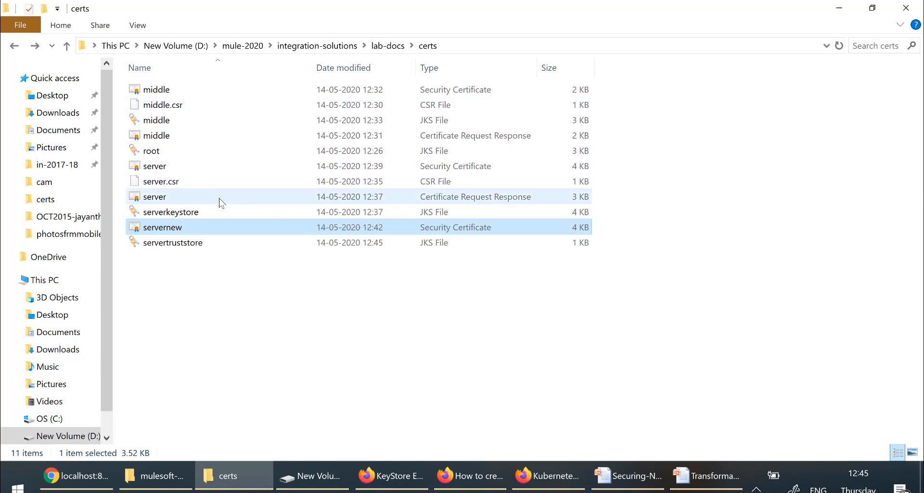
pyautogui.click(184, 167)
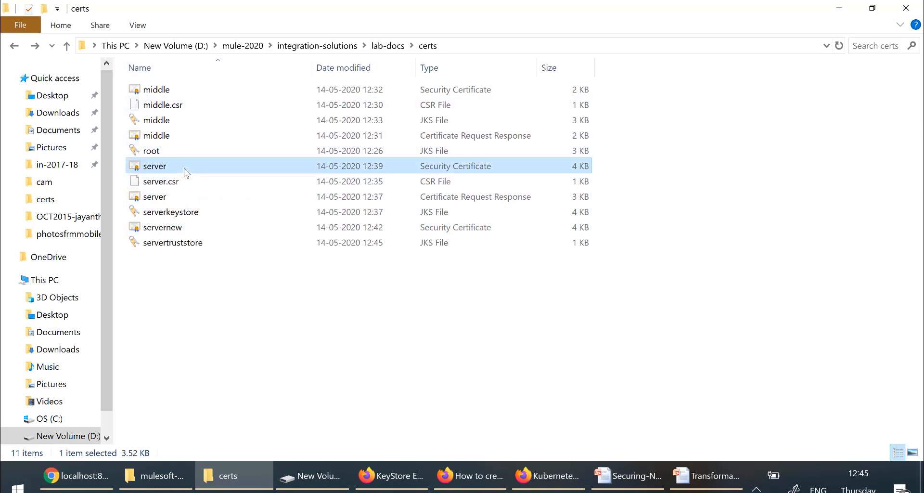
pyautogui.click(156, 92)
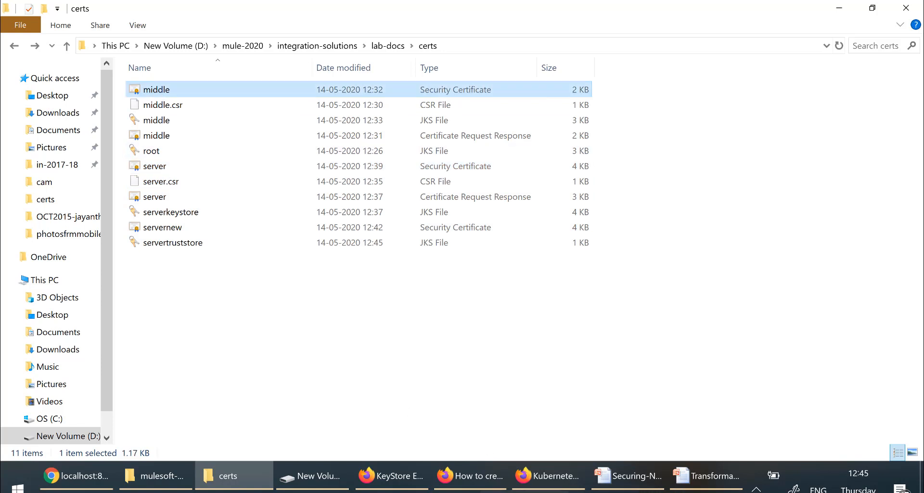
pyautogui.click(525, 491)
# Step: Export the root entry's entire certificate chain from root.jks as root.cer, then show servertruststore.jks
pyautogui.click(22, 50)
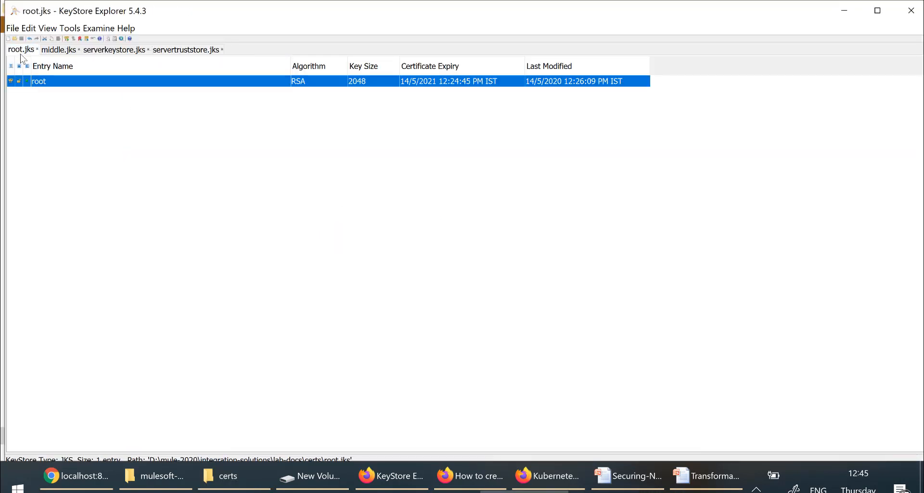
pyautogui.rightClick(84, 84)
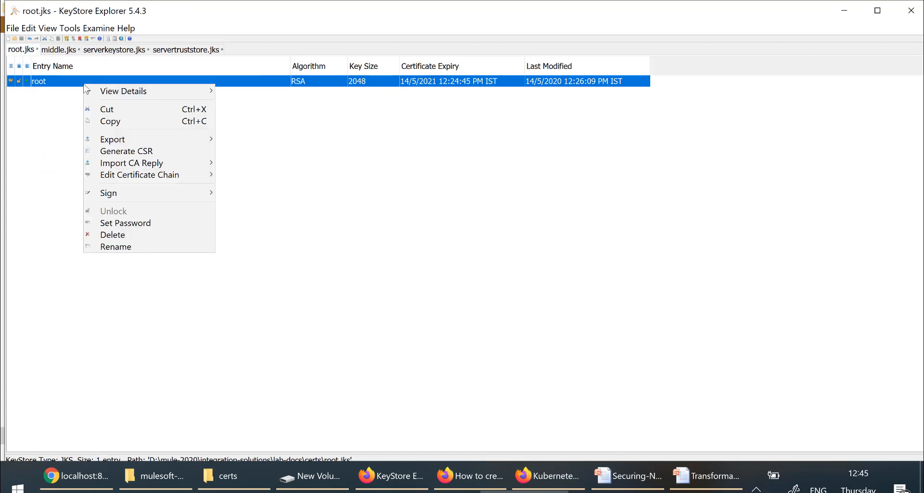
pyautogui.moveTo(141, 140)
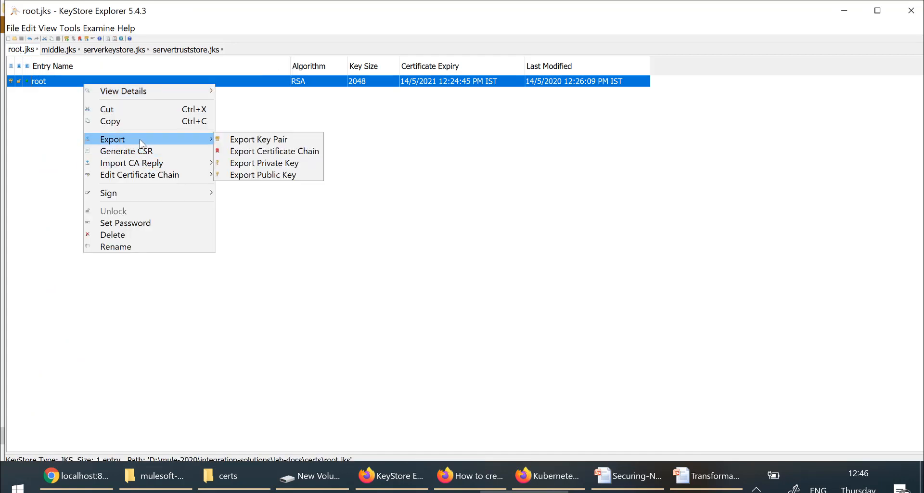
pyautogui.click(271, 152)
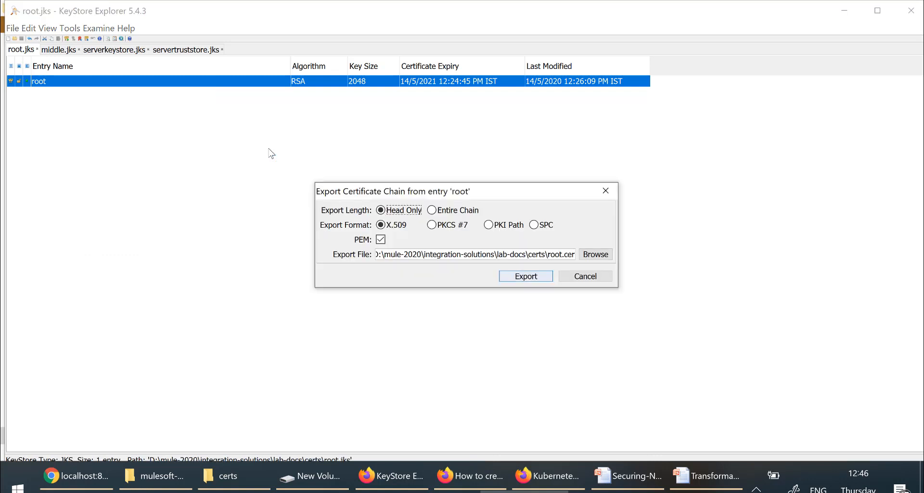
pyautogui.click(432, 210)
pyautogui.click(545, 279)
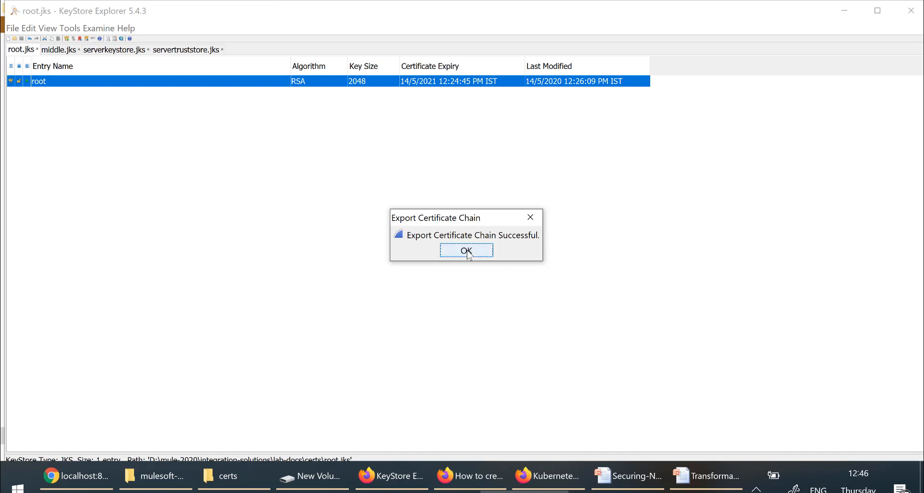
pyautogui.click(463, 250)
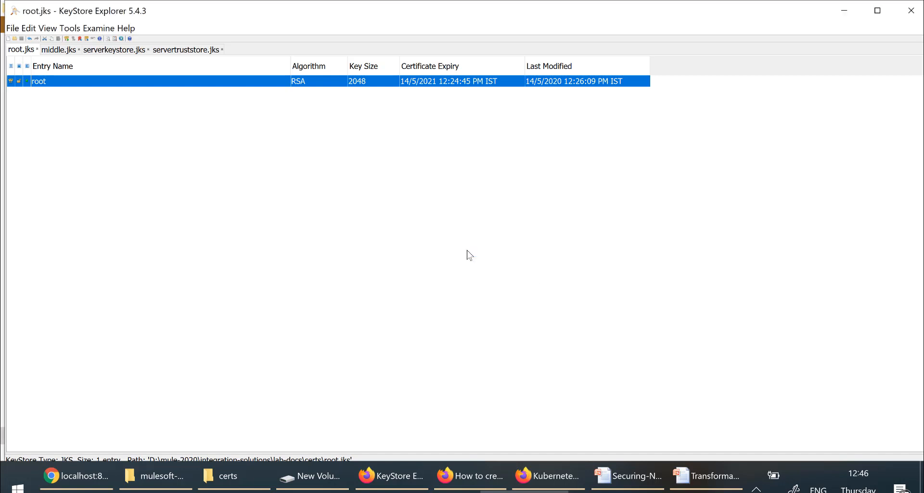
pyautogui.click(183, 50)
# Step: Import the root certificate into servertruststore.jks as a trusted entry with alias root
pyautogui.rightClick(186, 139)
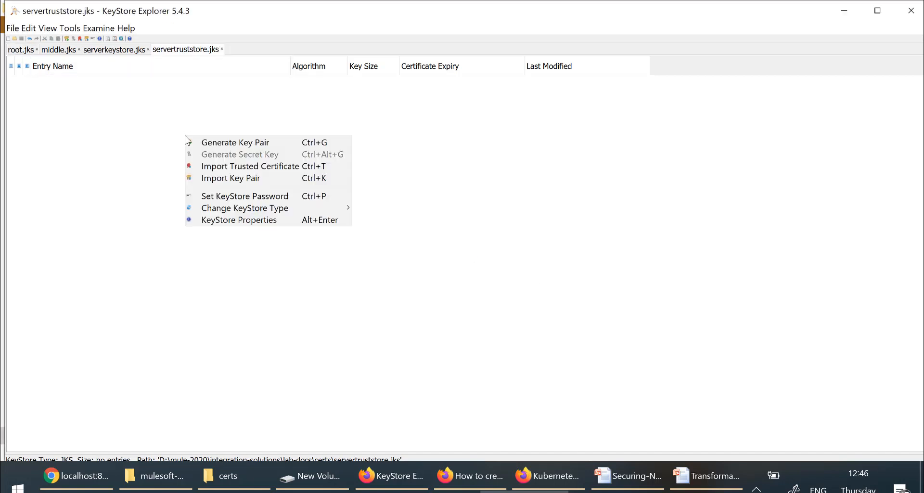
pyautogui.click(242, 169)
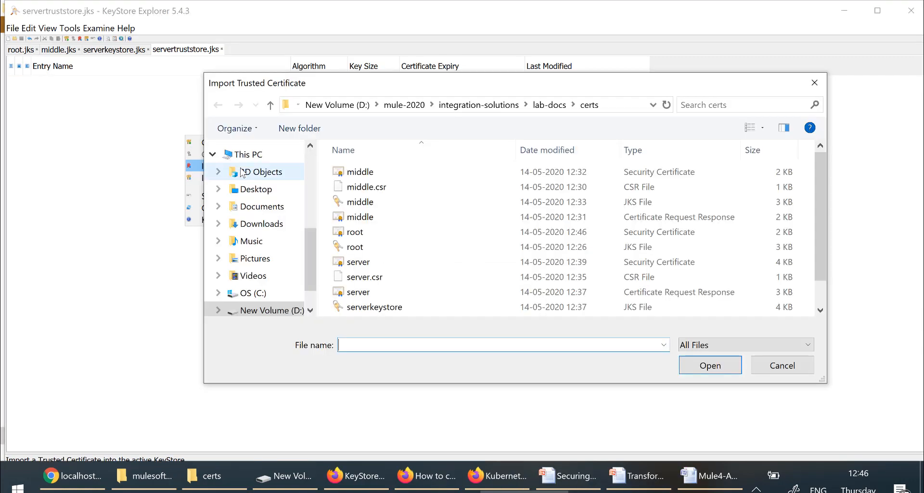
pyautogui.click(359, 233)
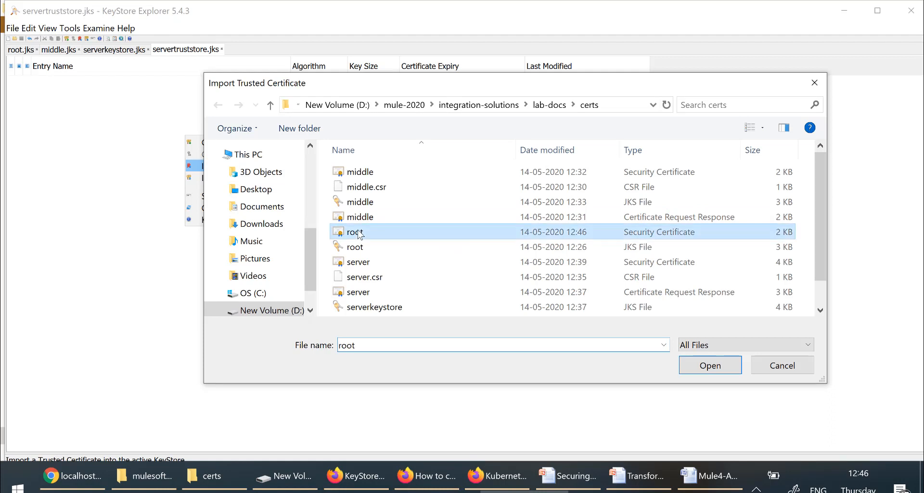
pyautogui.click(712, 369)
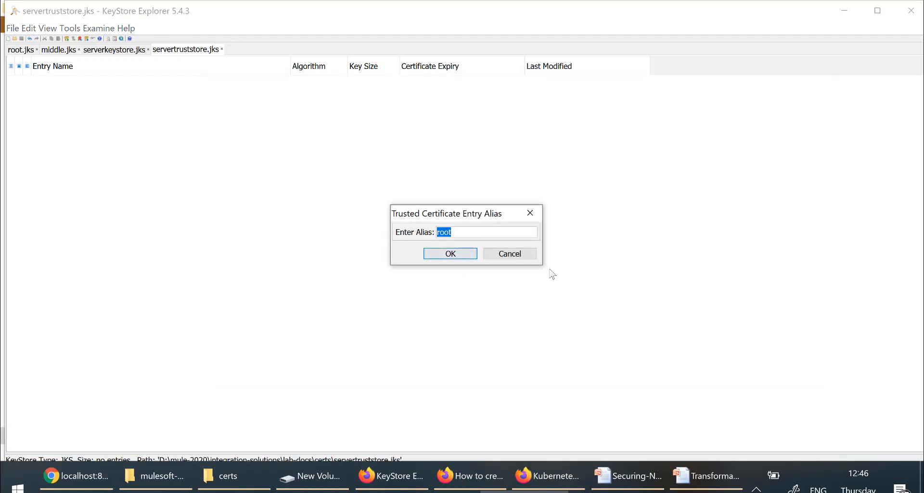
pyautogui.click(447, 257)
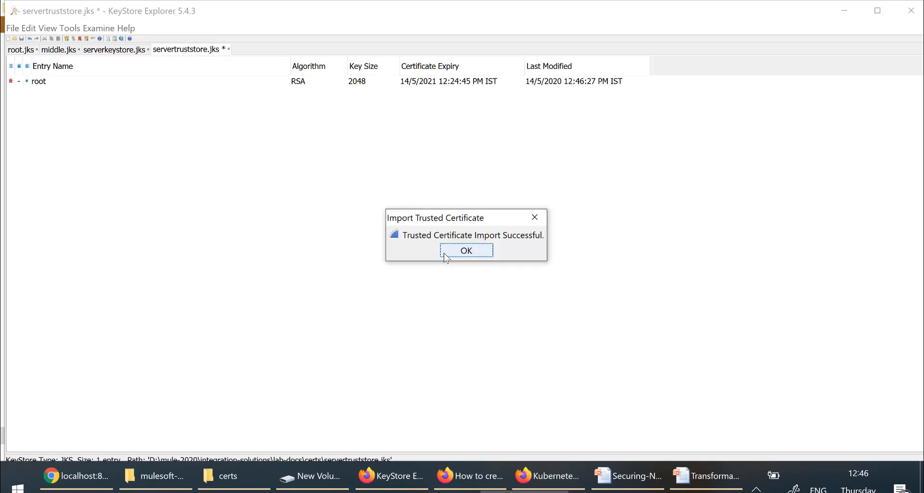
pyautogui.click(467, 254)
# Step: Import the middle certificate as a trusted entry with alias middle (root)
pyautogui.rightClick(465, 252)
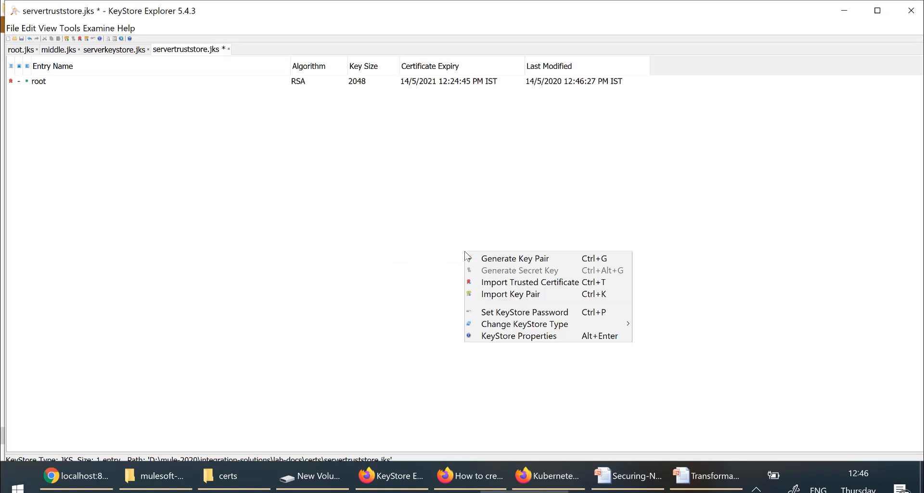
pyautogui.click(505, 286)
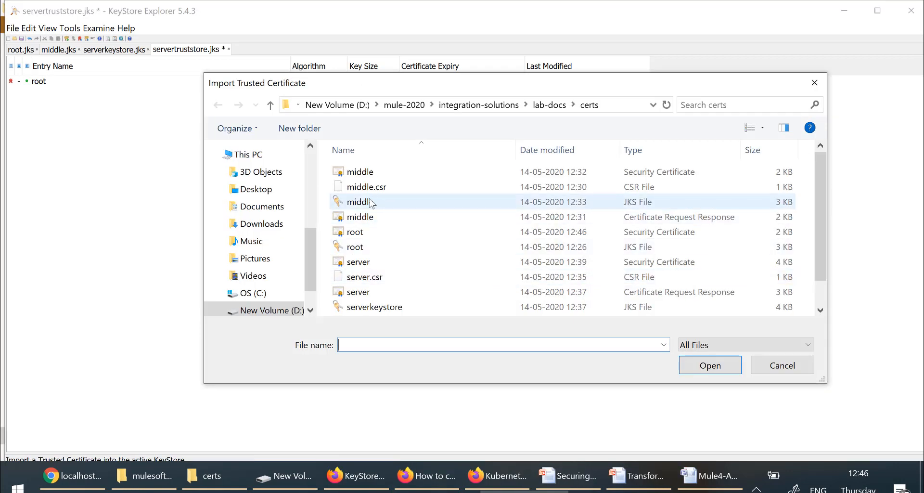
pyautogui.click(367, 172)
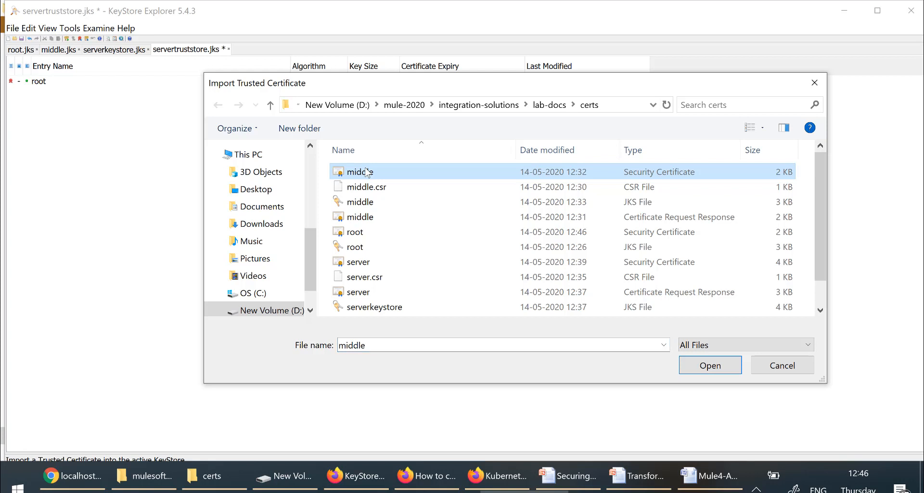
pyautogui.click(703, 370)
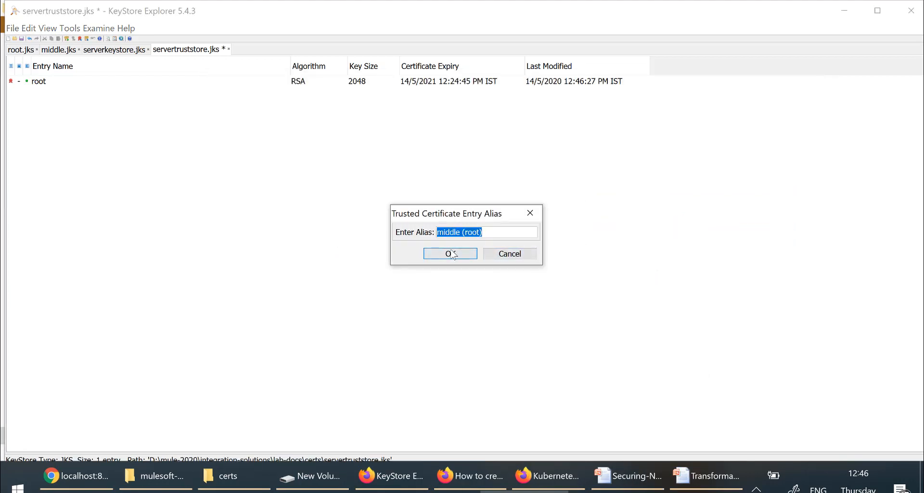
pyautogui.click(452, 253)
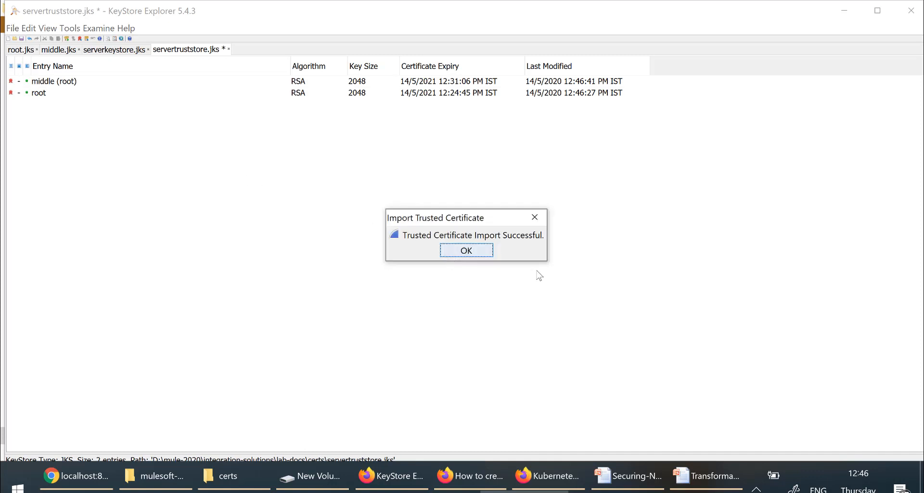
pyautogui.click(464, 251)
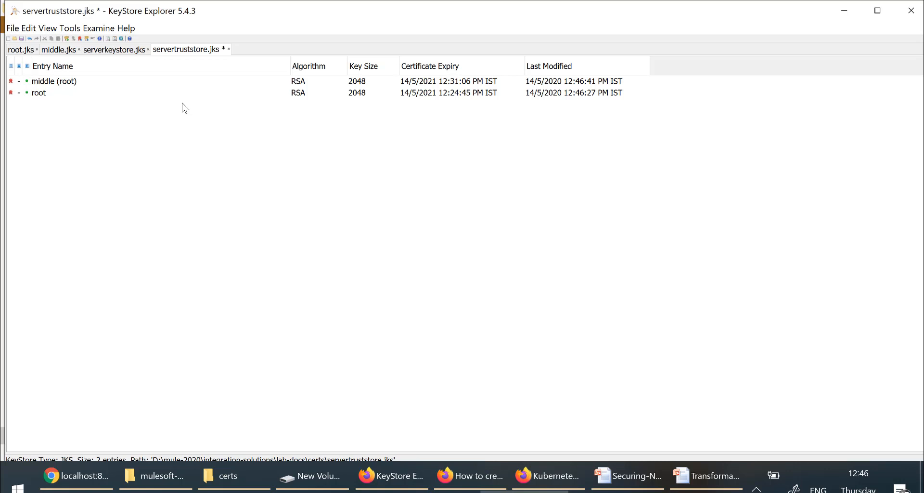
# Step: Compare serverkeystore.jks's key pair with the root and middle (root) trusted certificates, then switch to Anypoint Studio
pyautogui.click(120, 53)
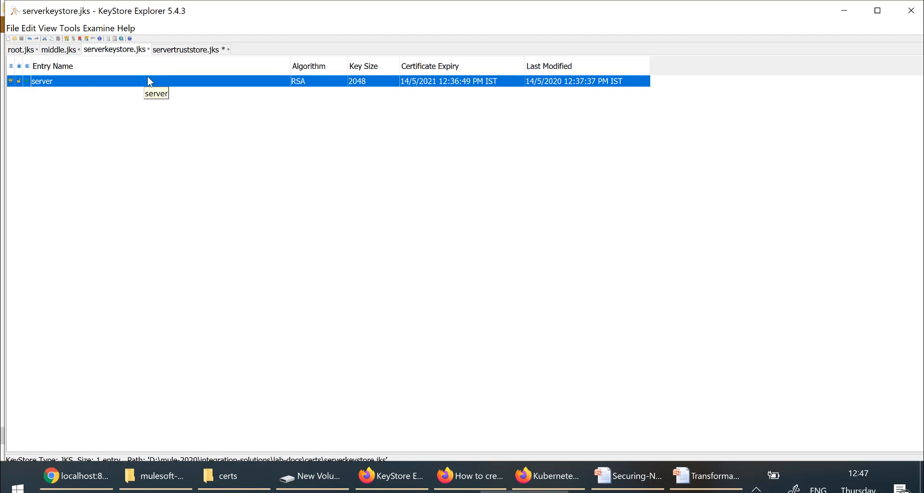
pyautogui.click(182, 49)
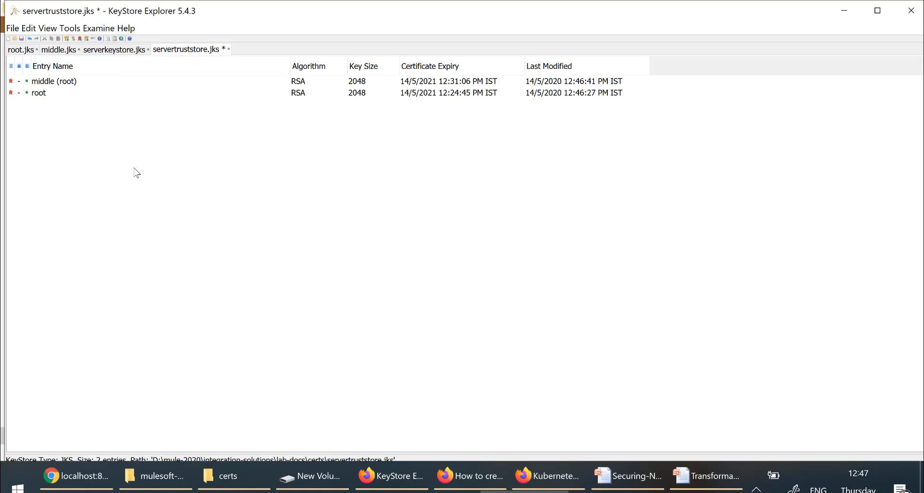
pyautogui.click(109, 50)
pyautogui.click(181, 50)
pyautogui.click(116, 52)
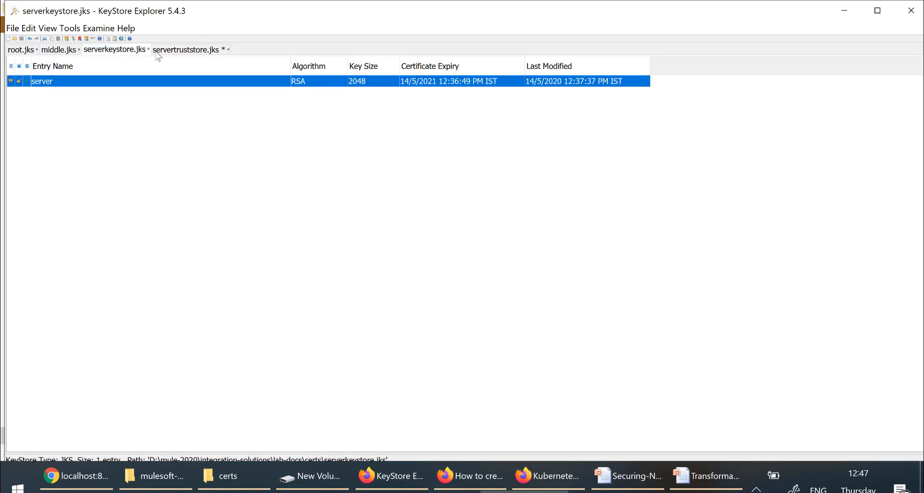
pyautogui.click(177, 53)
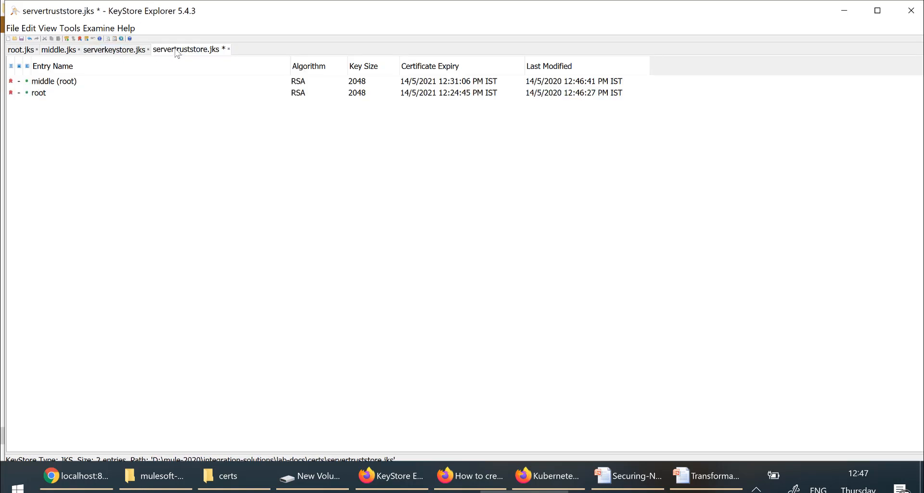
pyautogui.click(45, 92)
pyautogui.click(47, 83)
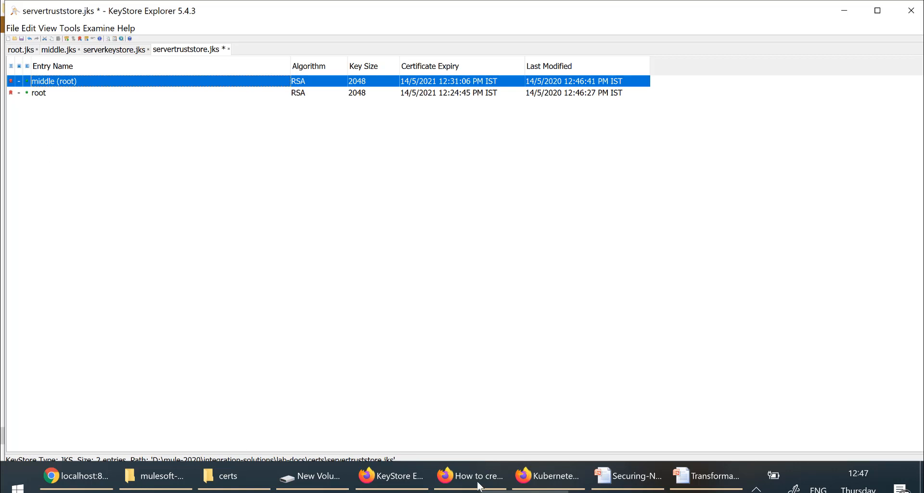
pyautogui.hotkey('alt', 'Tab')
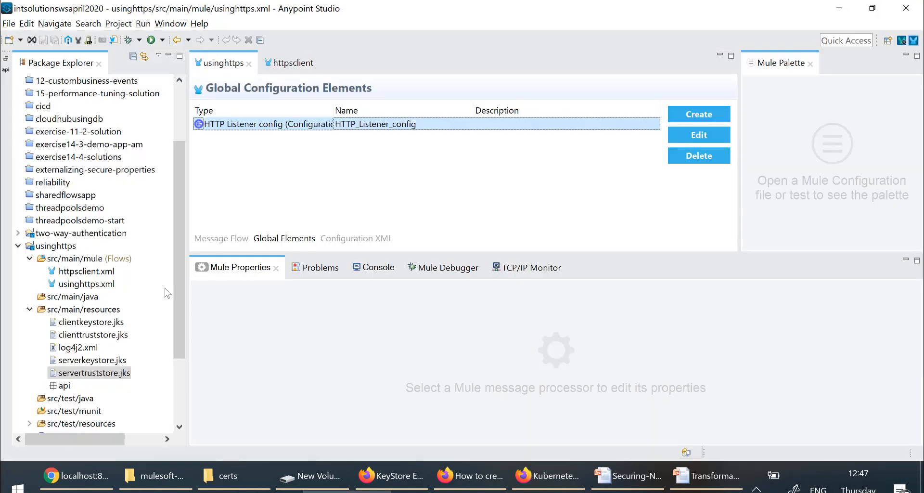
pyautogui.click(93, 334)
pyautogui.click(94, 361)
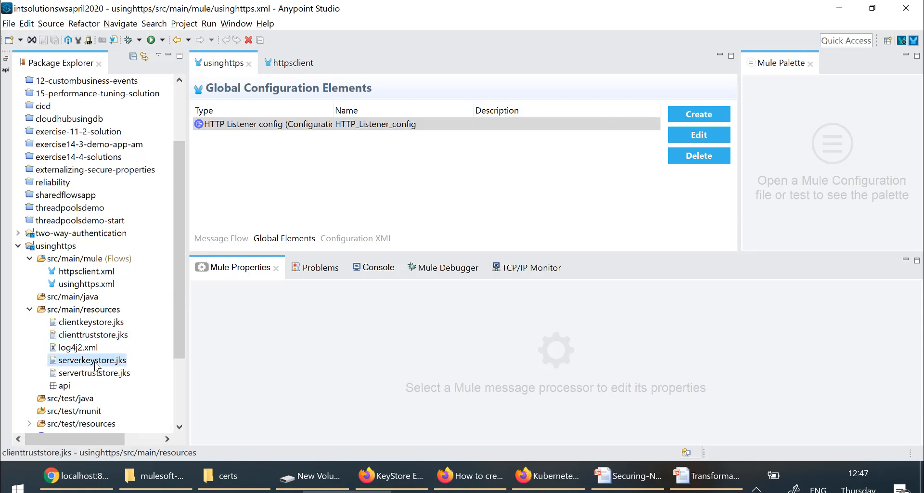
pyautogui.click(96, 374)
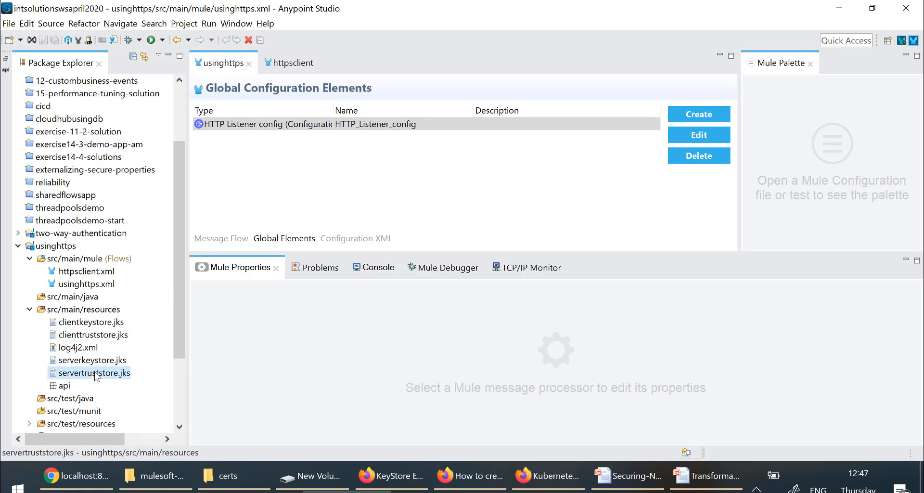
pyautogui.click(411, 127)
pyautogui.doubleClick(410, 127)
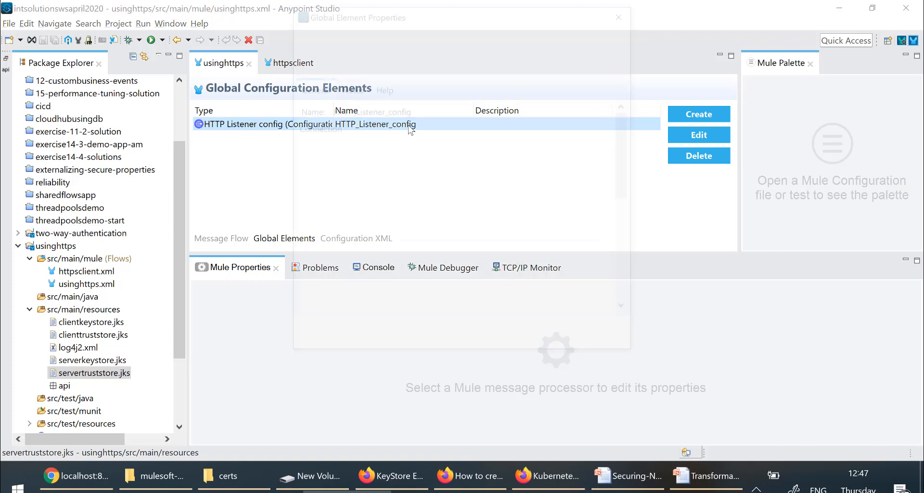
pyautogui.click(352, 162)
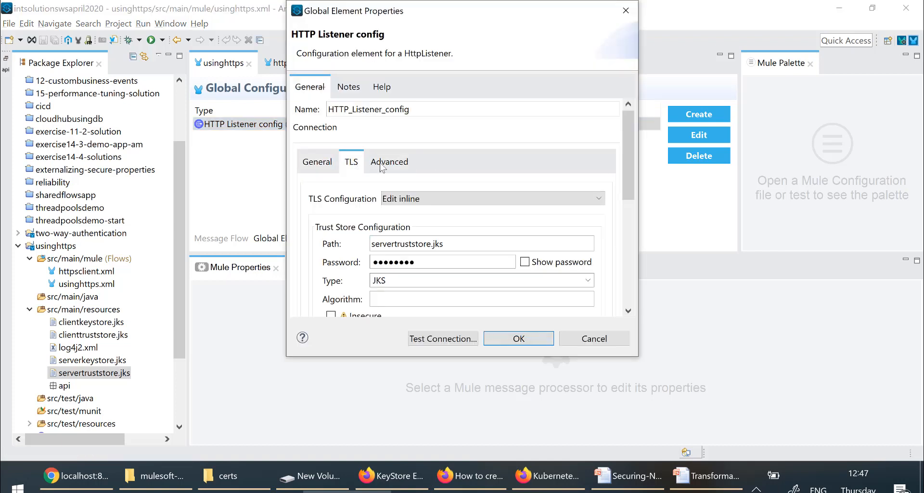
pyautogui.moveTo(631, 149); pyautogui.dragTo(621, 200)
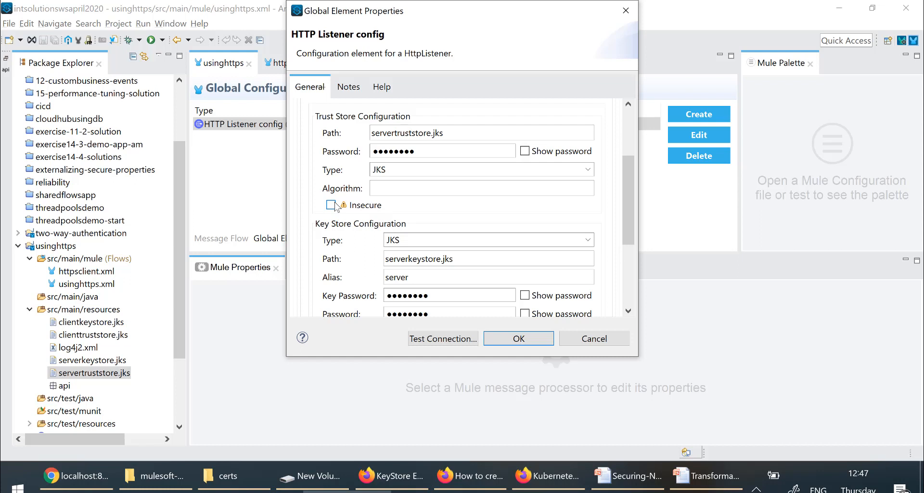
pyautogui.click(520, 339)
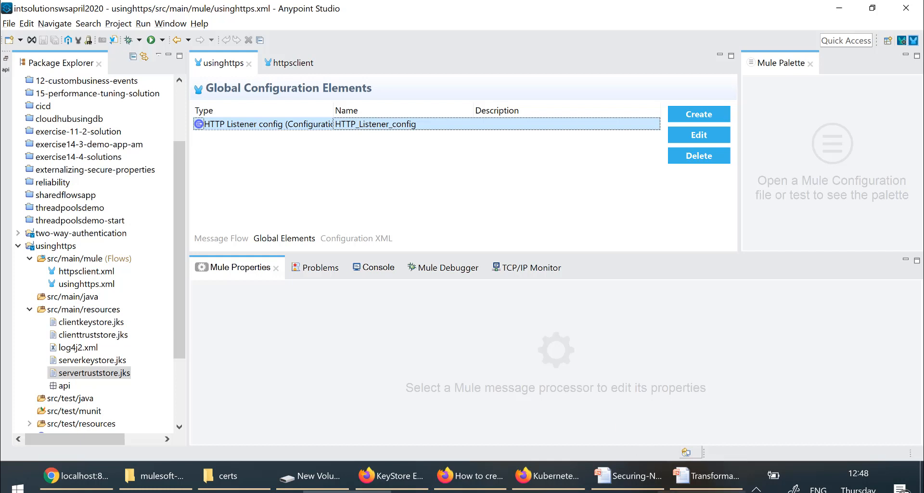
# Step: Return to KeyStore Explorer and view middle.jks, then the serverkeystore.jks key pair
pyautogui.click(525, 491)
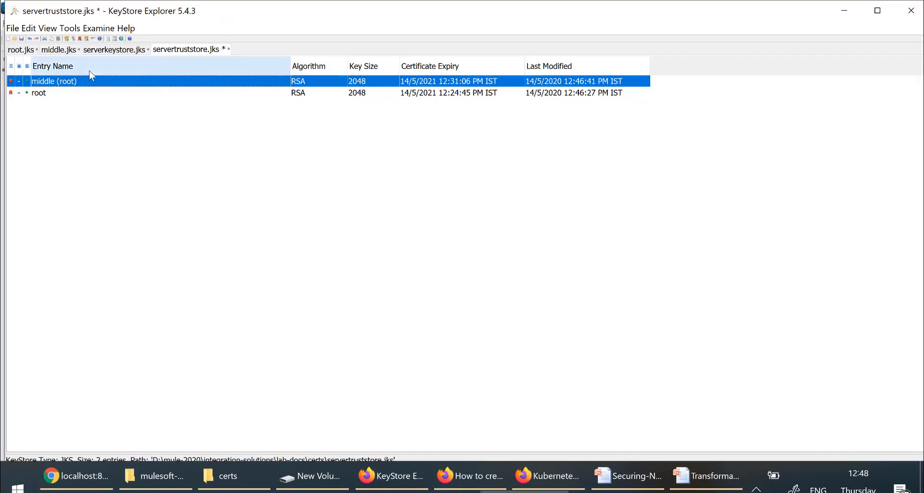
pyautogui.click(59, 49)
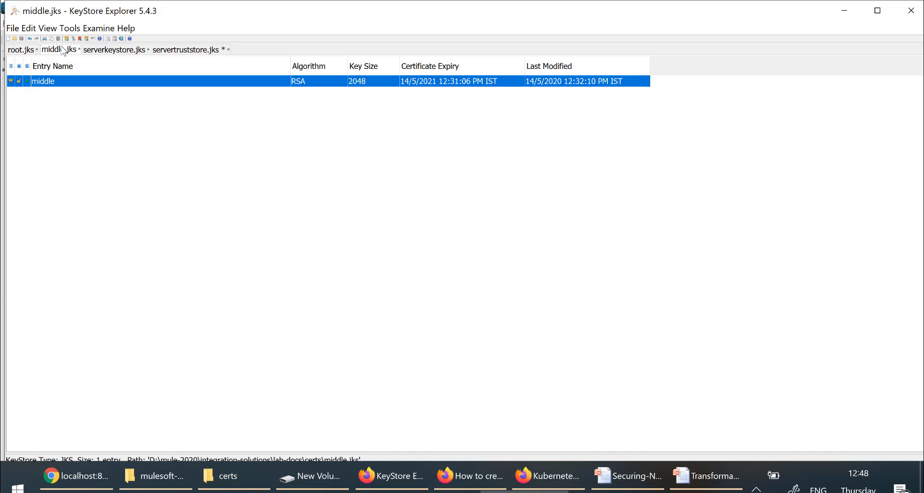
pyautogui.click(115, 53)
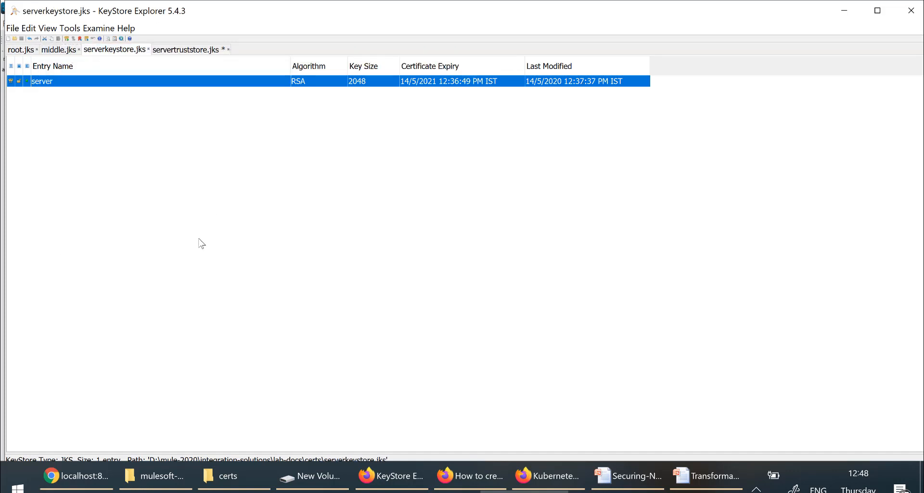